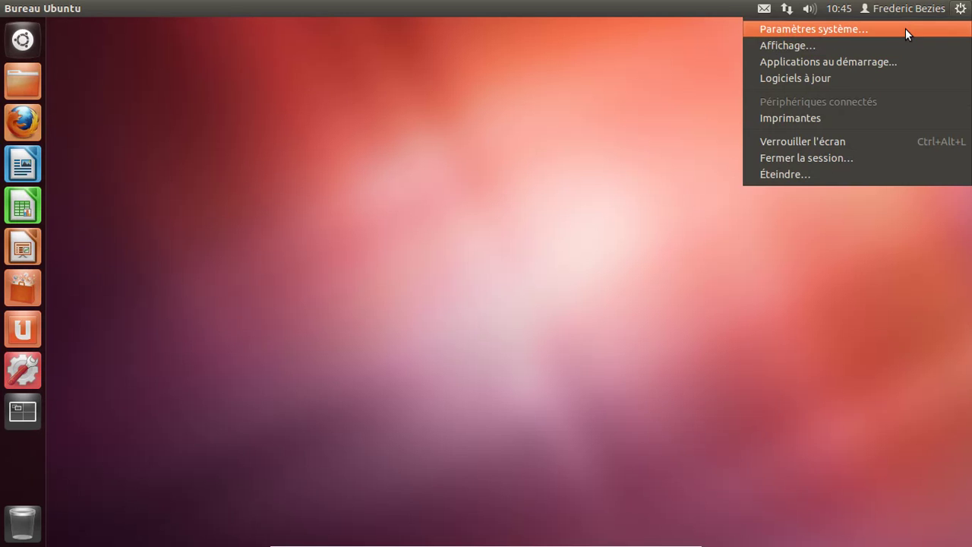
- Open System Settings and view the Détails system summary
click(904, 29)
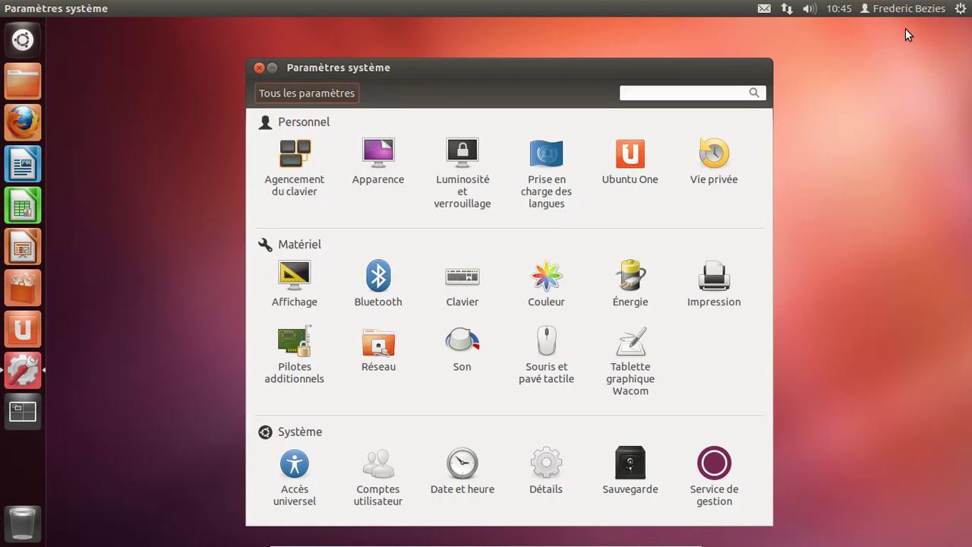
click(544, 473)
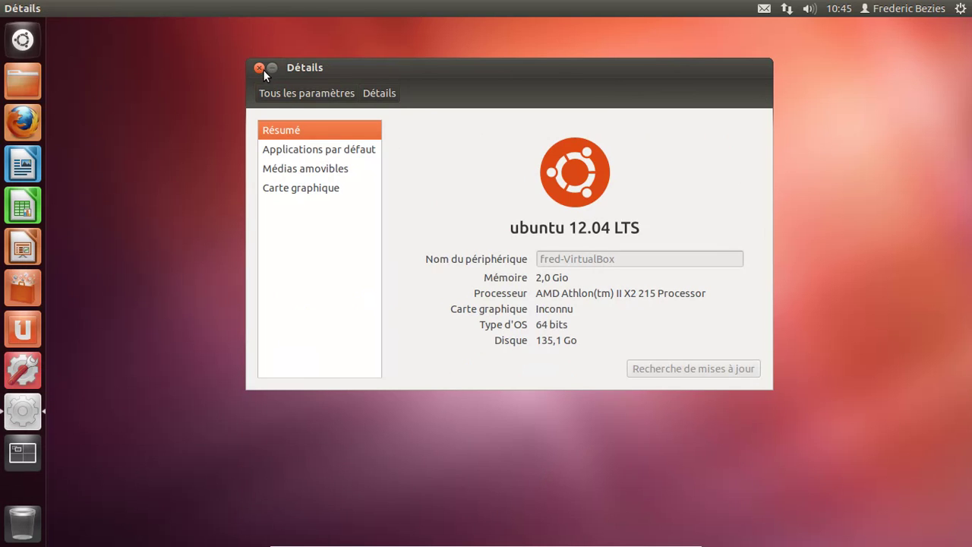
click(277, 97)
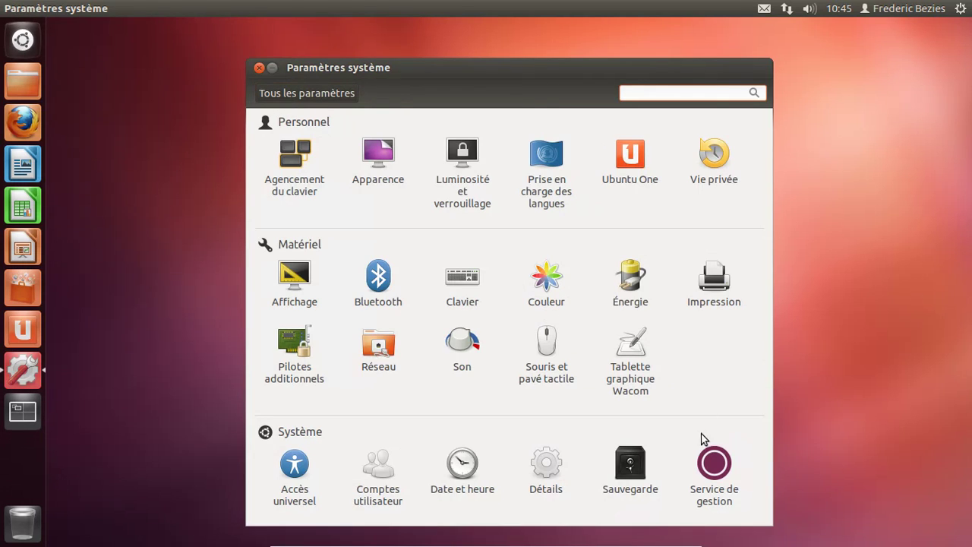
- Clear the recent-activity history in Vie privée and look over its exclusion and diagnostics tabs
click(722, 156)
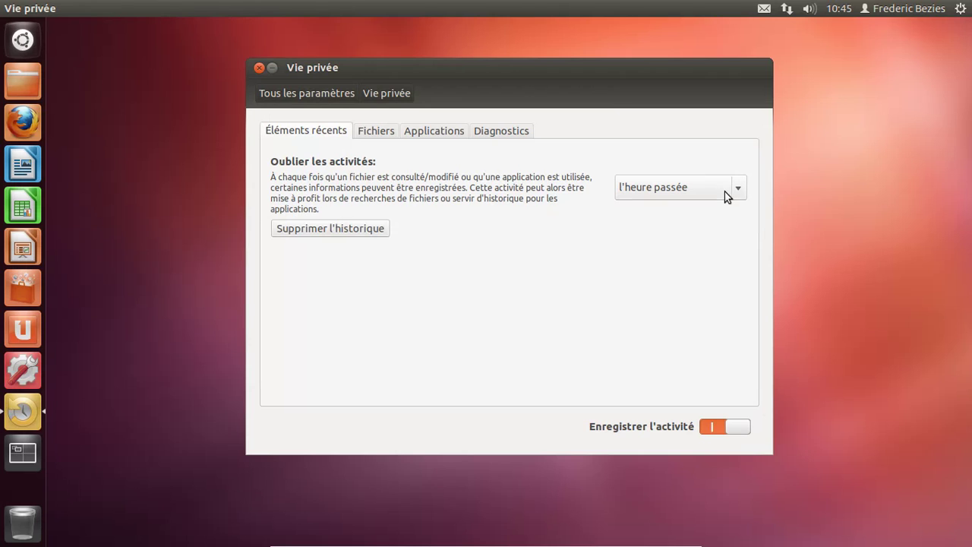
click(342, 228)
click(680, 322)
click(379, 131)
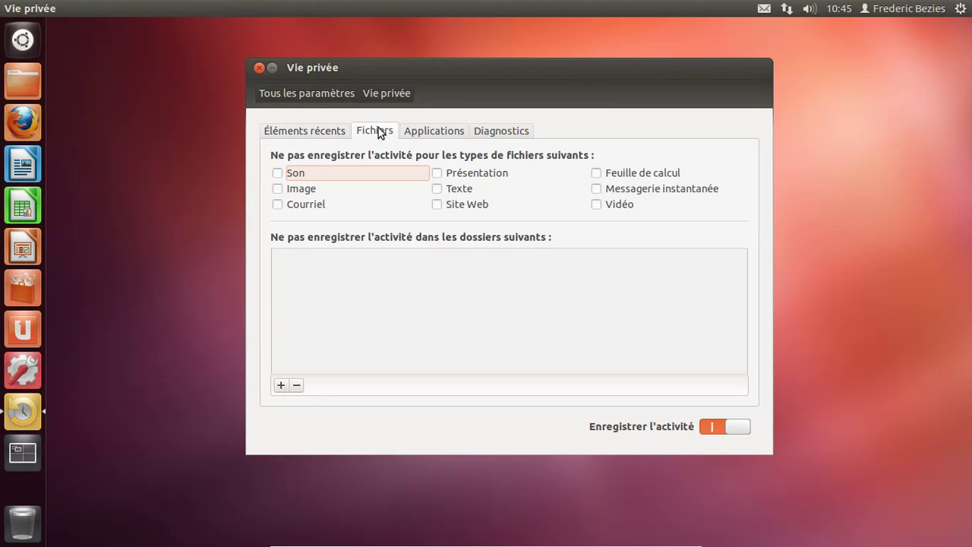
click(432, 136)
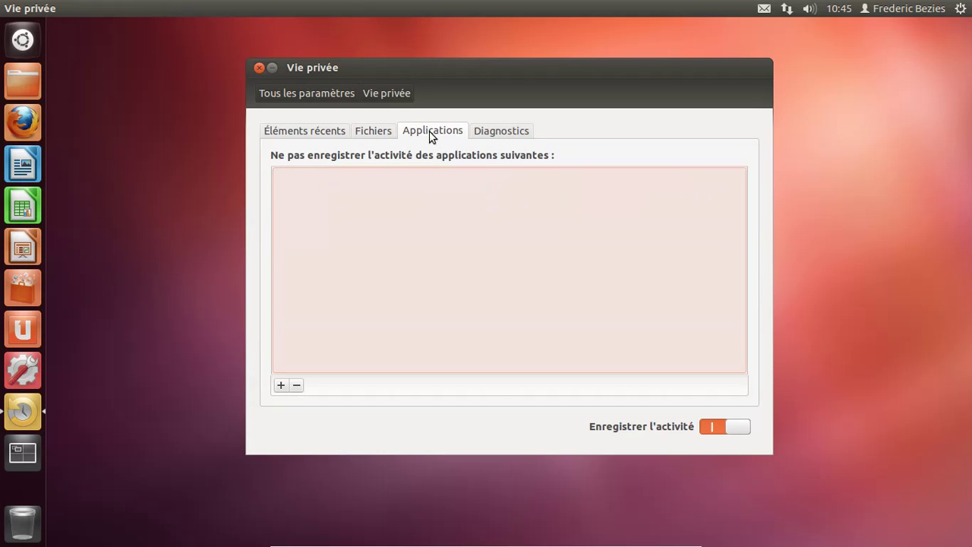
click(500, 135)
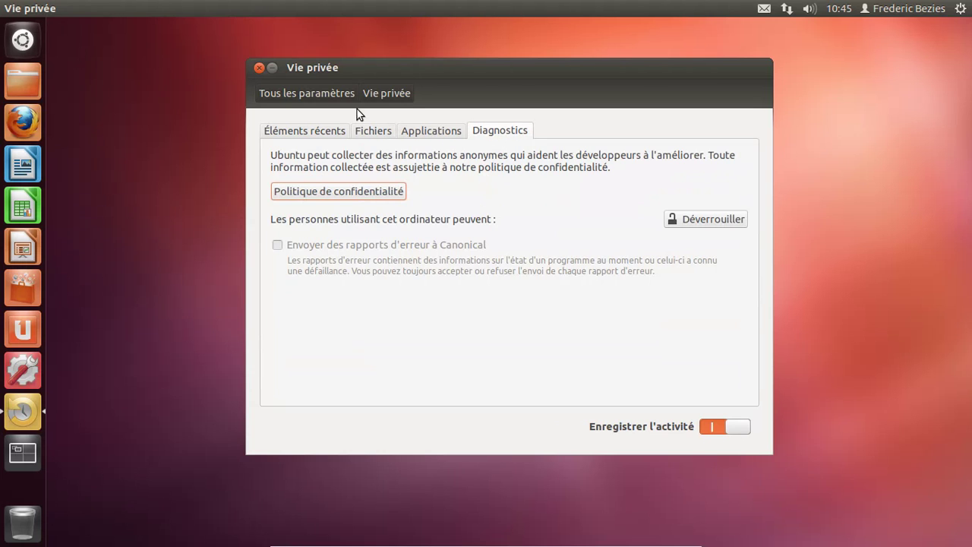
click(276, 91)
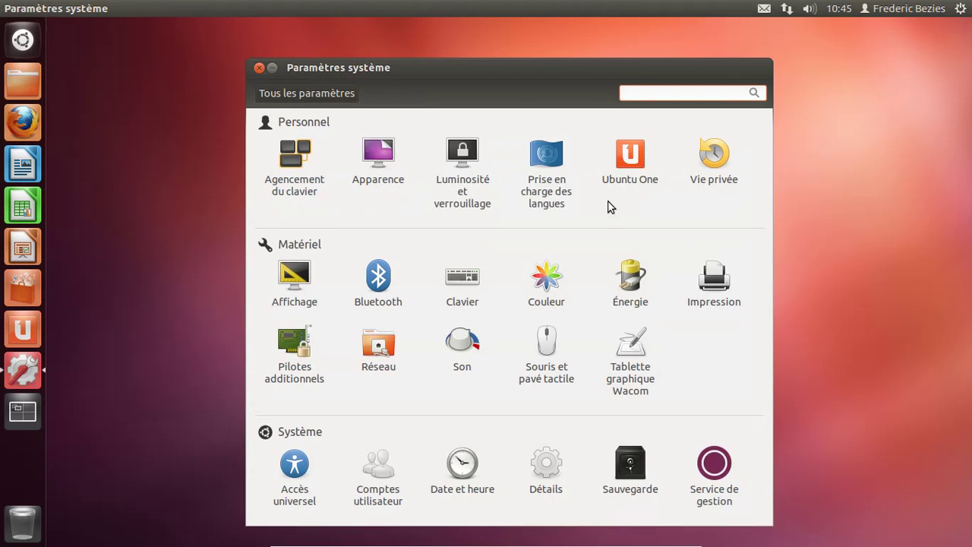
- Switch off automatic screen locking in Luminosité et verrouillage
click(450, 191)
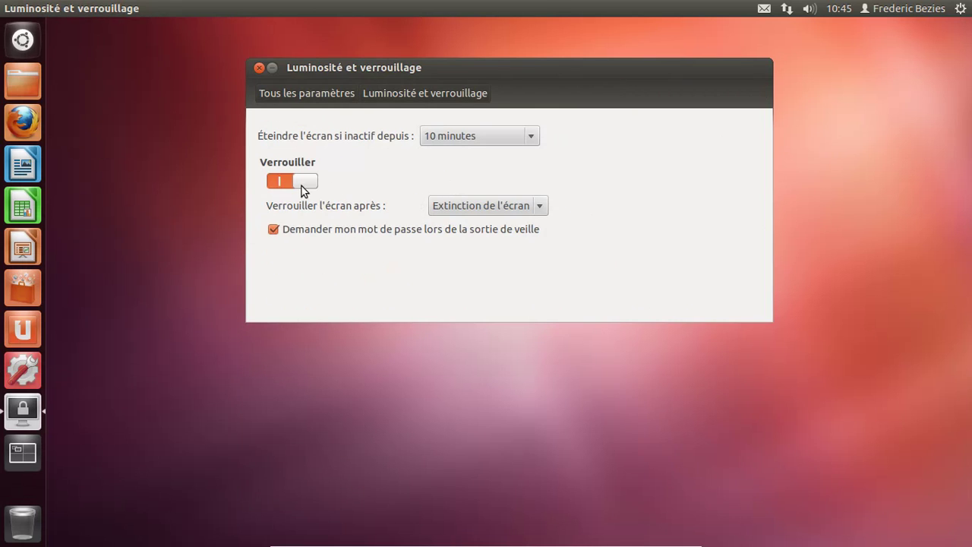
click(307, 183)
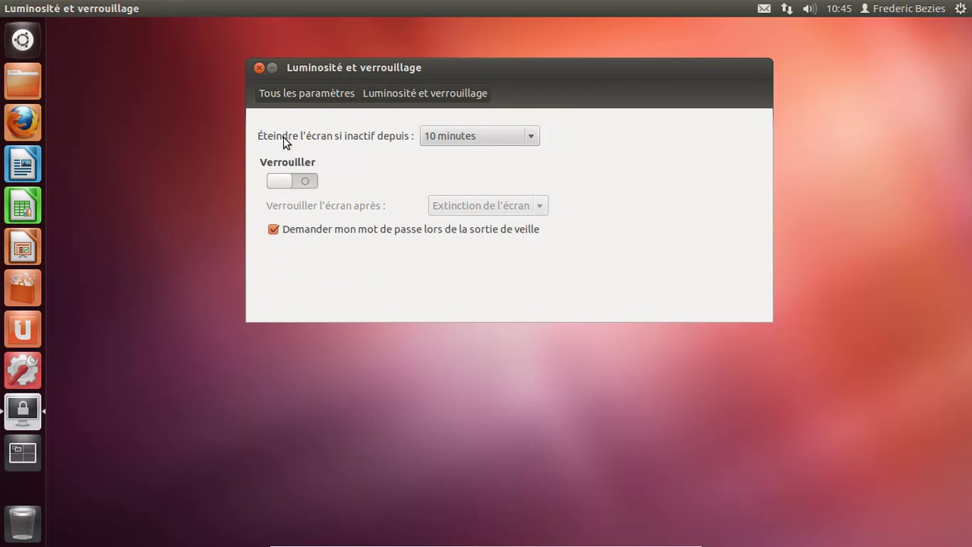
click(276, 95)
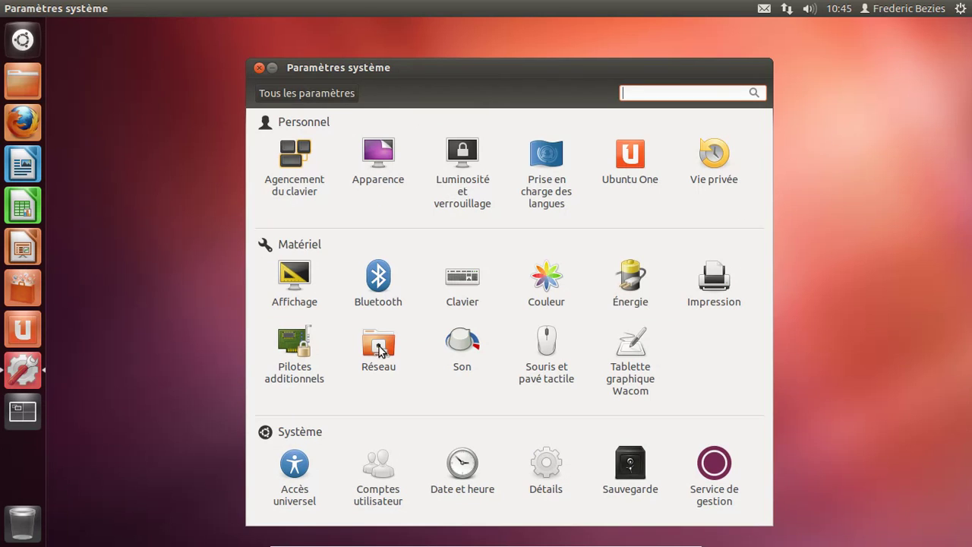
- Decline installing the Landscape client and Ubuntu One
click(704, 475)
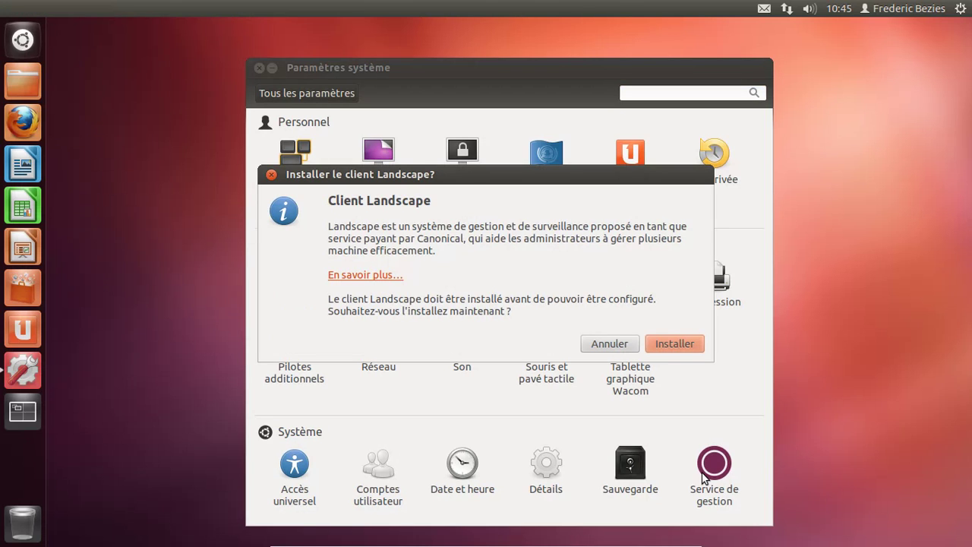
click(599, 344)
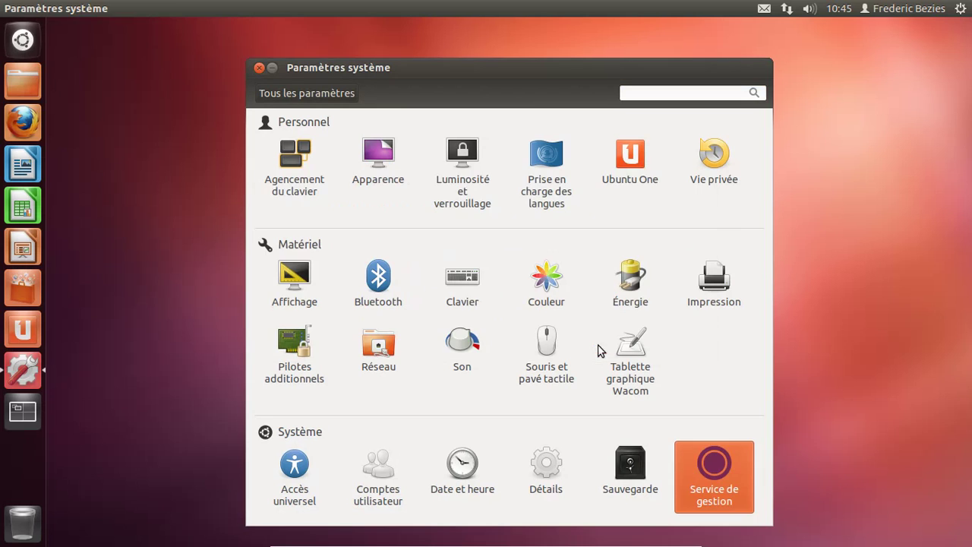
click(619, 168)
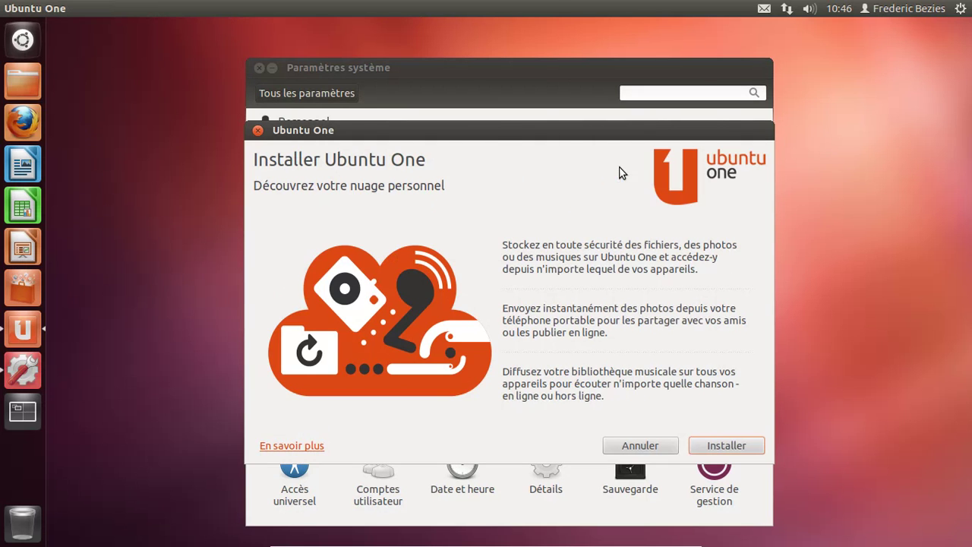
click(640, 448)
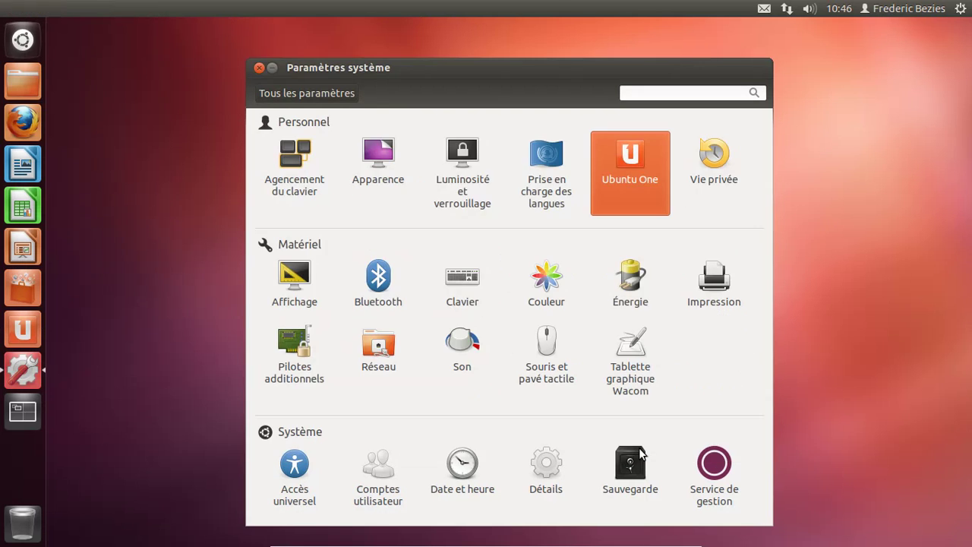
- Look over the Apparence and Sauvegarde settings, then close System Settings
click(381, 201)
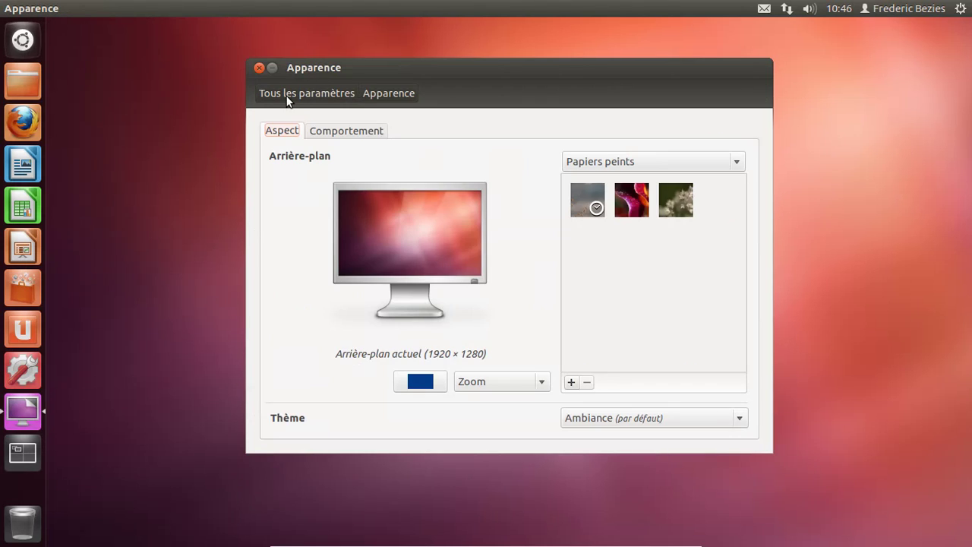
click(289, 94)
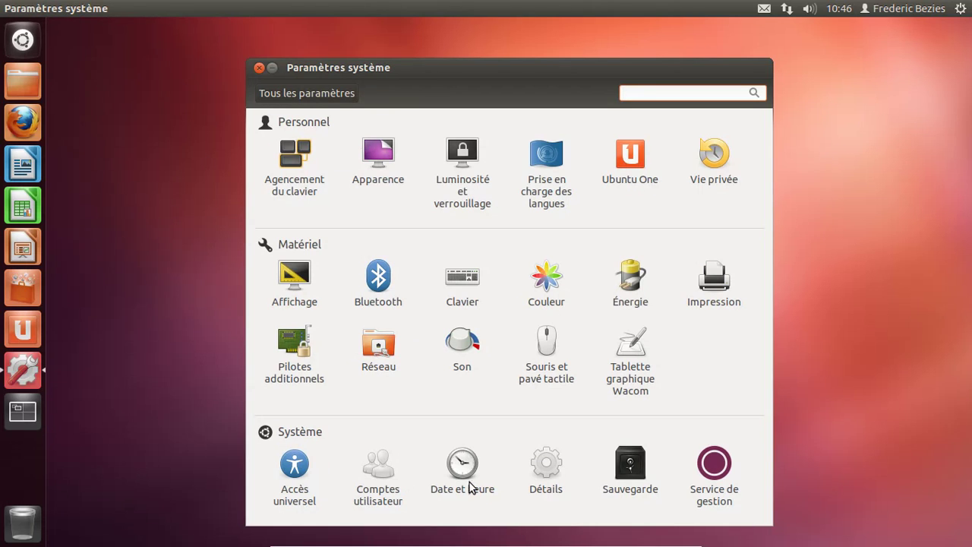
click(640, 467)
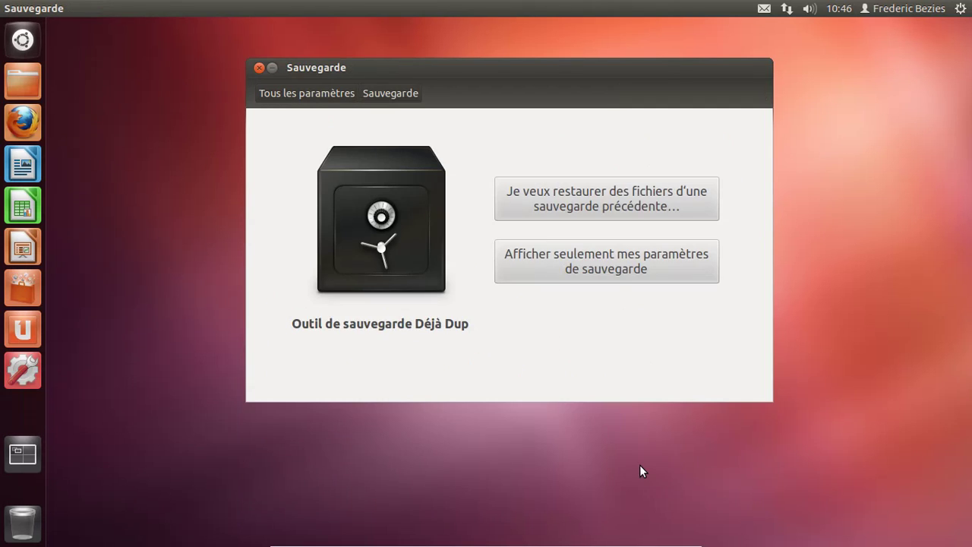
click(305, 94)
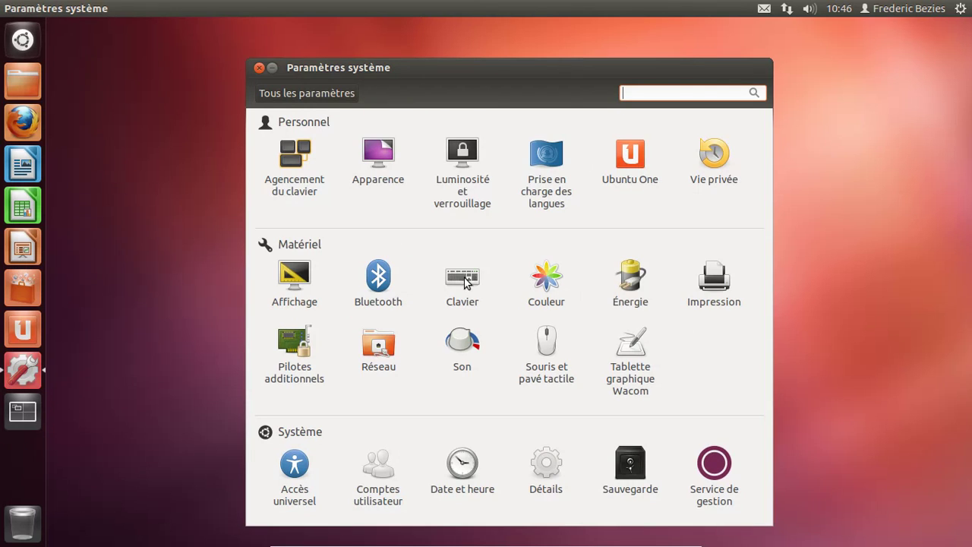
click(258, 68)
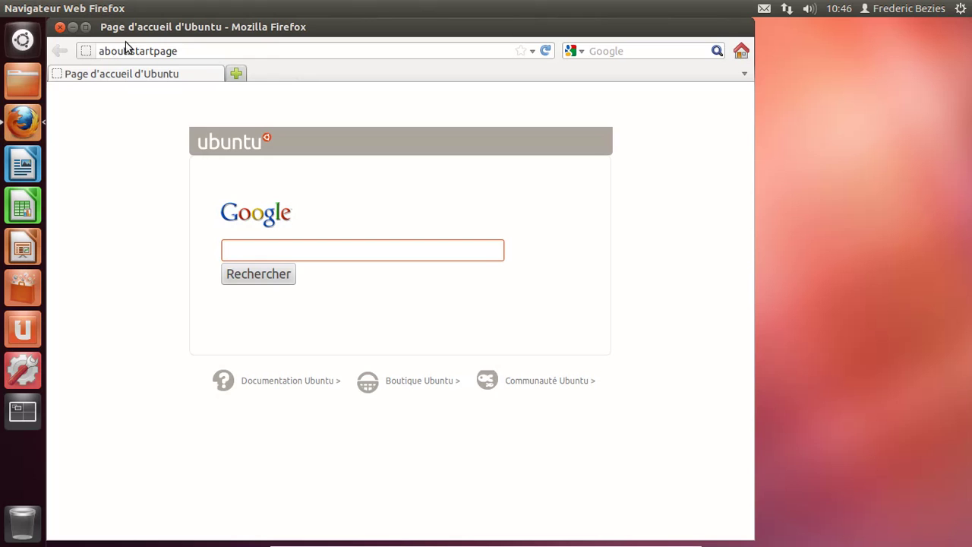
- Hide and then restore Firefox's navigation toolbar from the tab-bar context menu
right_click(305, 71)
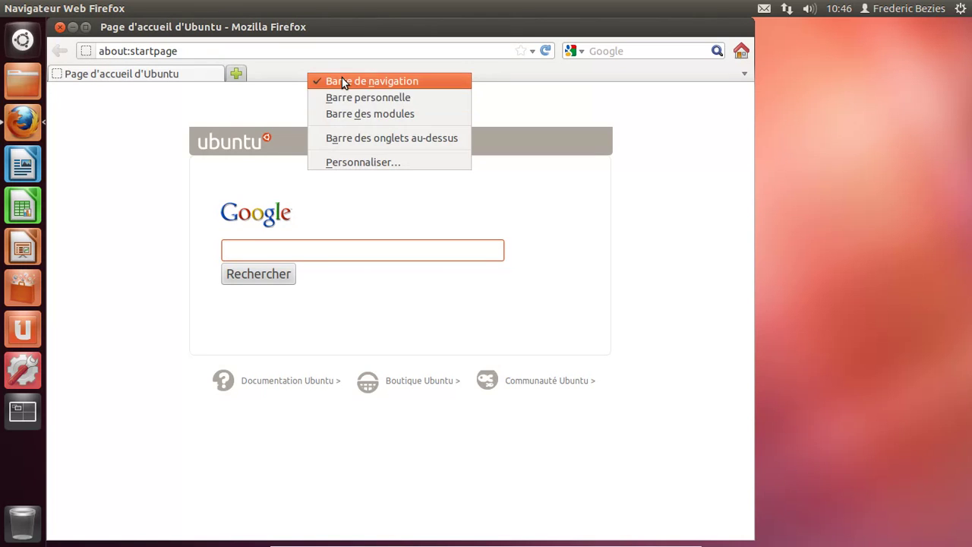
click(341, 80)
right_click(318, 48)
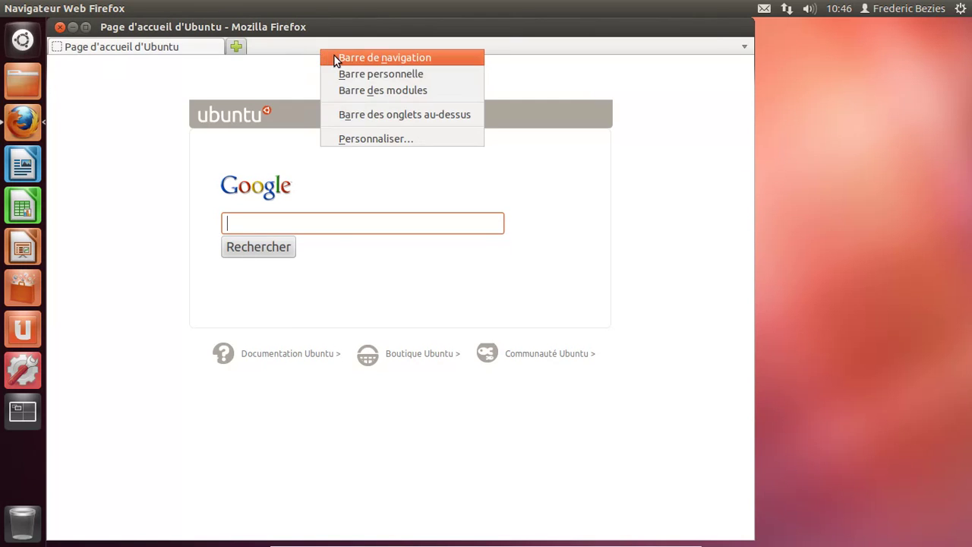
click(337, 58)
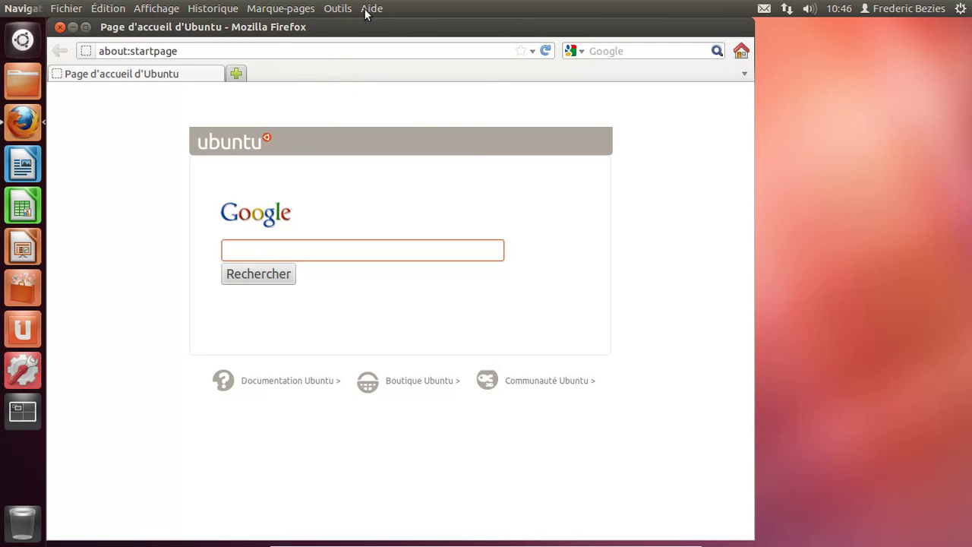
- Check in Aide > À propos de Firefox that the version is 11.0, then close it
click(371, 9)
click(411, 145)
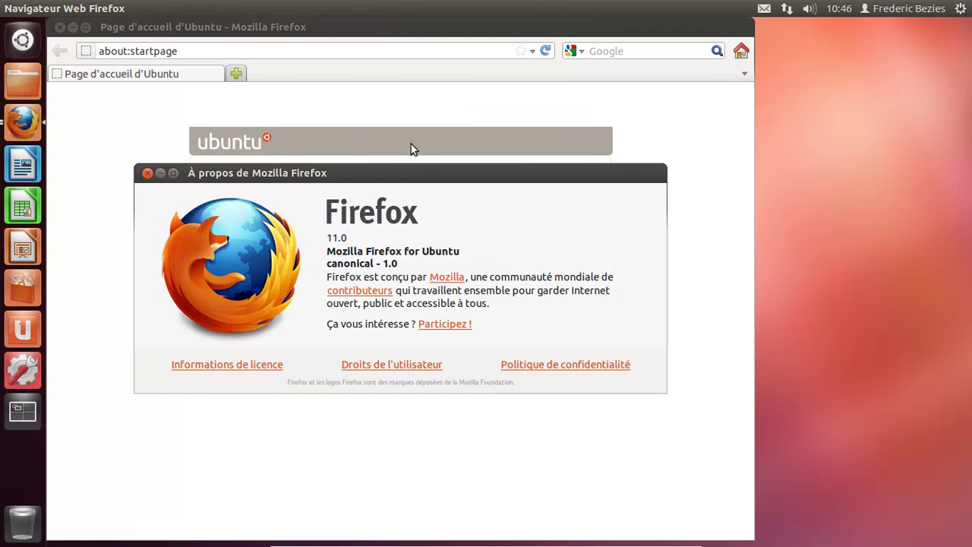
drag(405, 171, 492, 116)
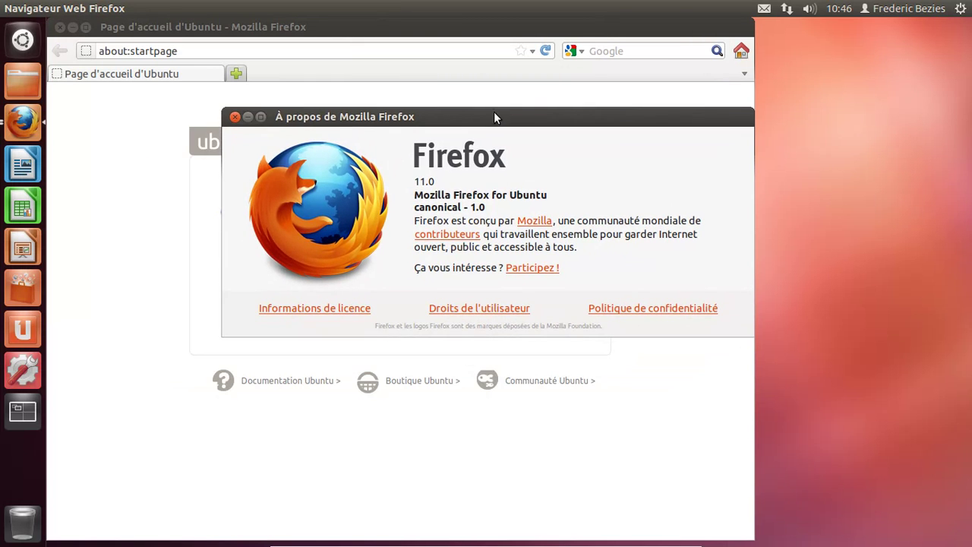
click(233, 117)
click(189, 51)
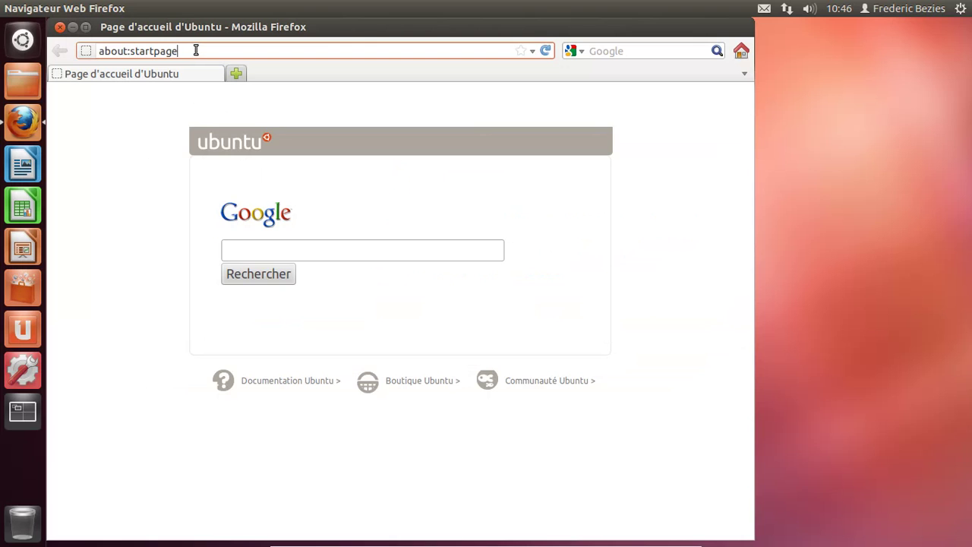
- Load html5test.com, correcting the mistyped html5tests.com address
double_click(198, 50)
text(html5)
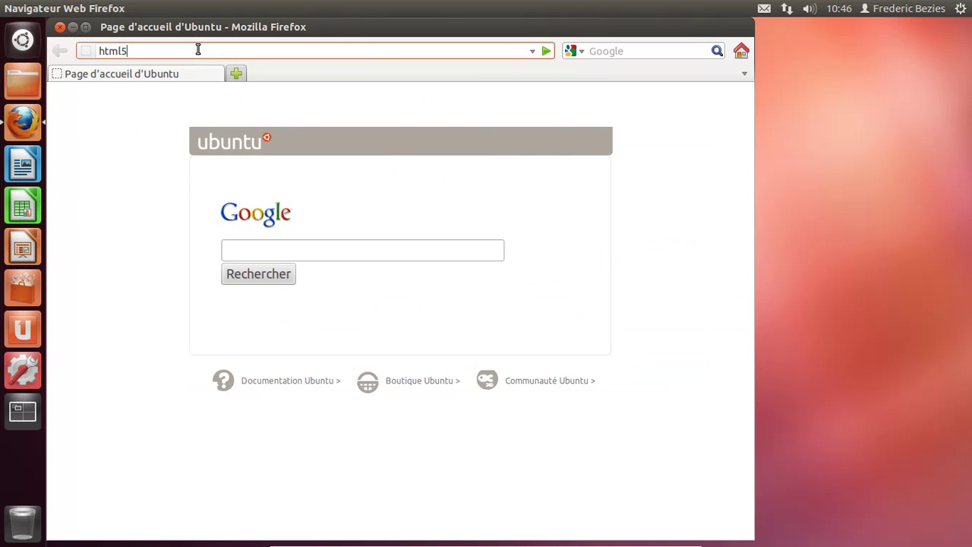
text(tests.com)
key(Return)
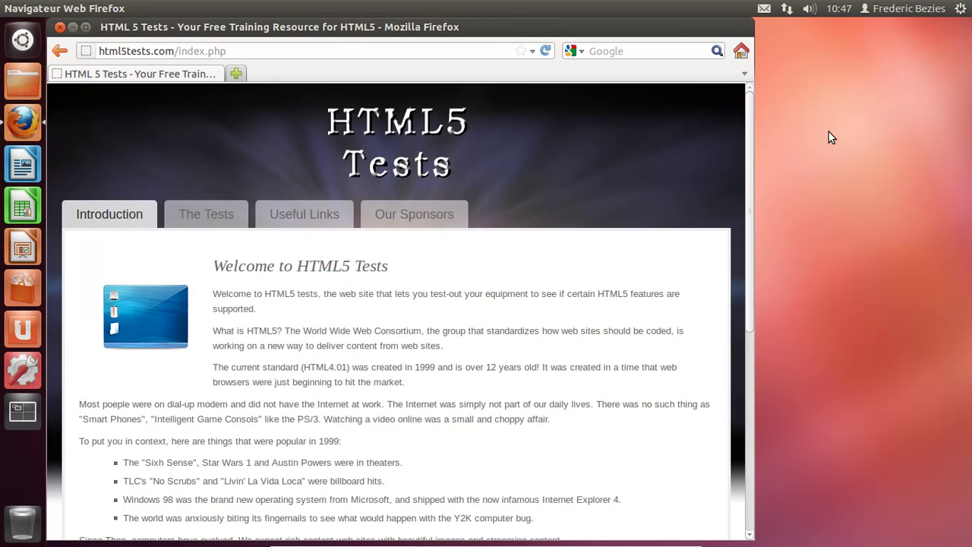
click(148, 50)
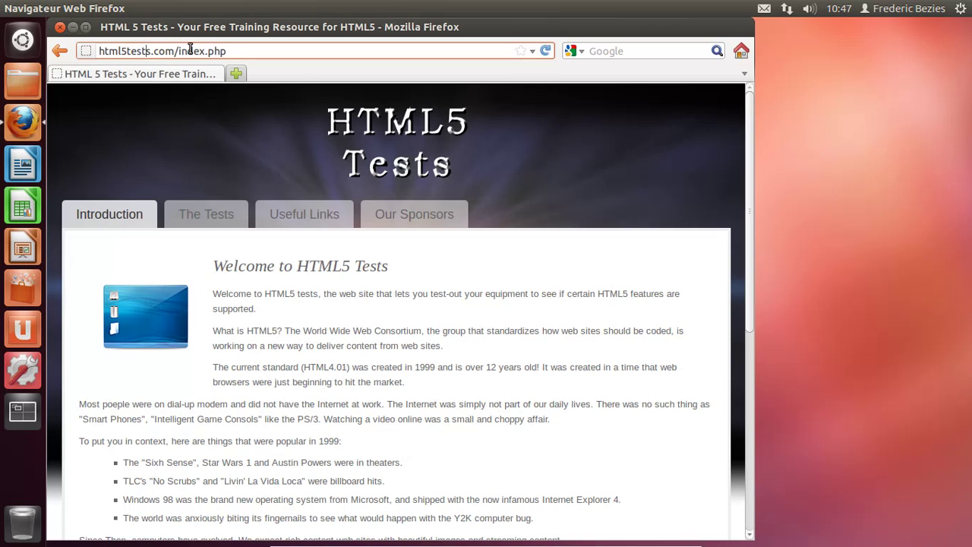
key(BackSpace)
key(BackSpace)
key(BackSpace)
key(BackSpace)
key(BackSpace)
key(BackSpace)
key(BackSpace)
key(BackSpace)
key(Return)
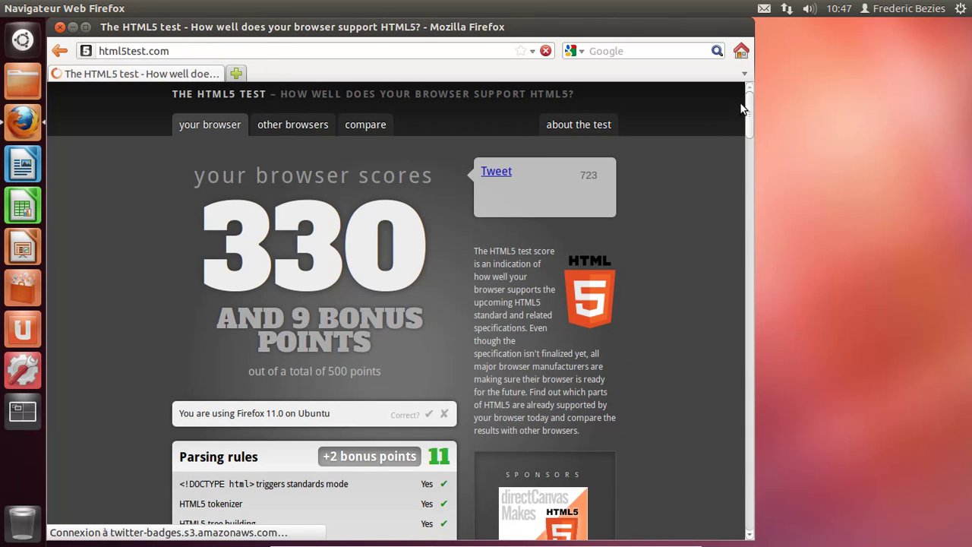
- Confirm the Firefox 11 detection, compare desktop browser rankings, then scroll through your own results
click(427, 413)
click(372, 126)
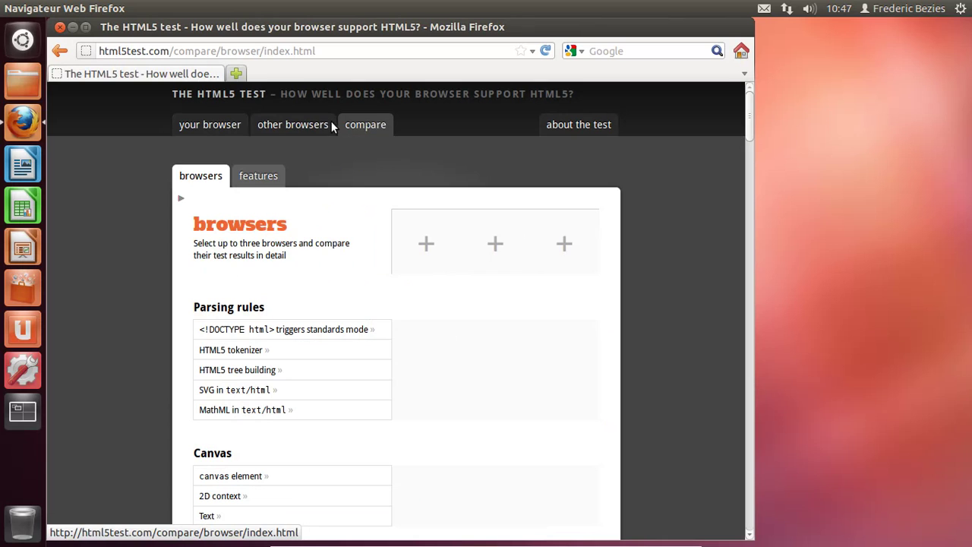
click(311, 126)
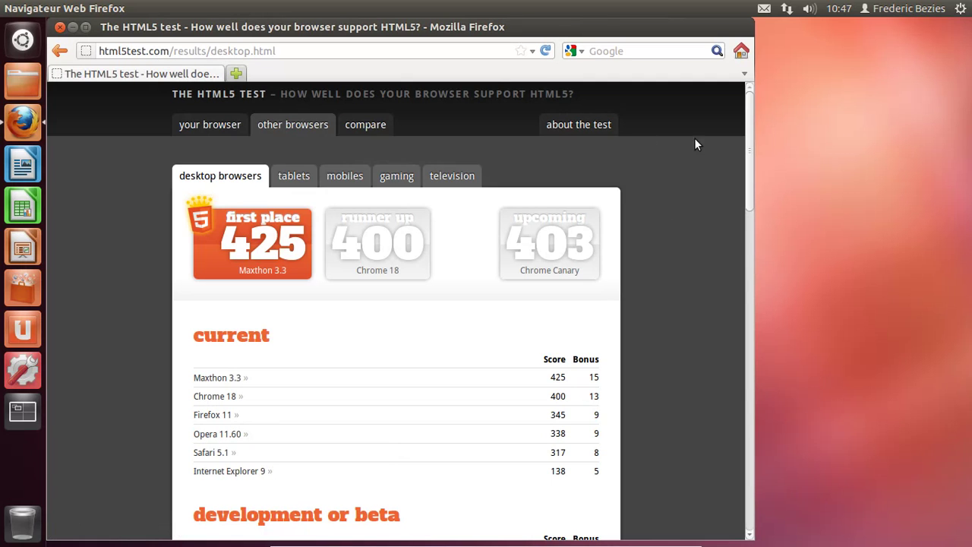
mouse_move(746, 114)
mouse_down()
mouse_move(746, 153)
mouse_move(746, 106)
mouse_up()
click(212, 124)
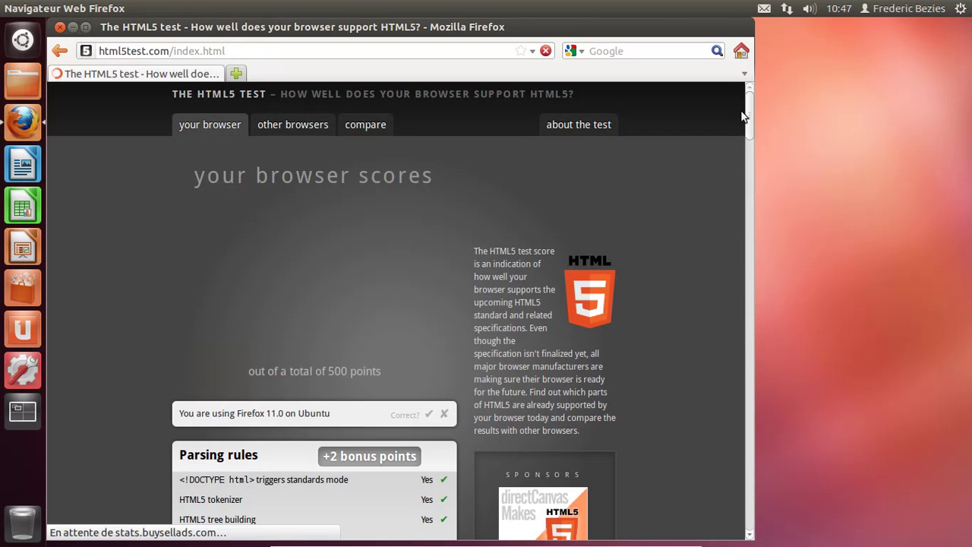
drag(748, 110, 742, 402)
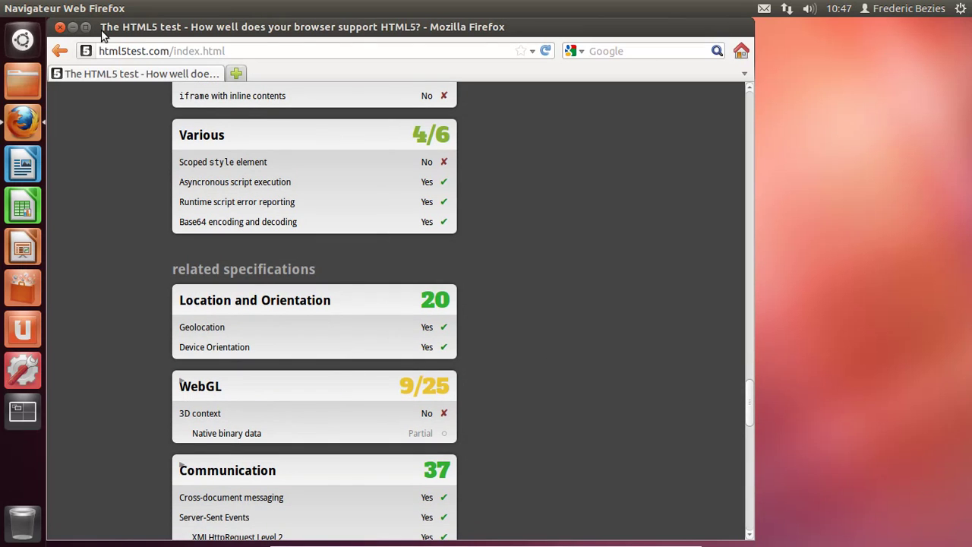
key(alt)
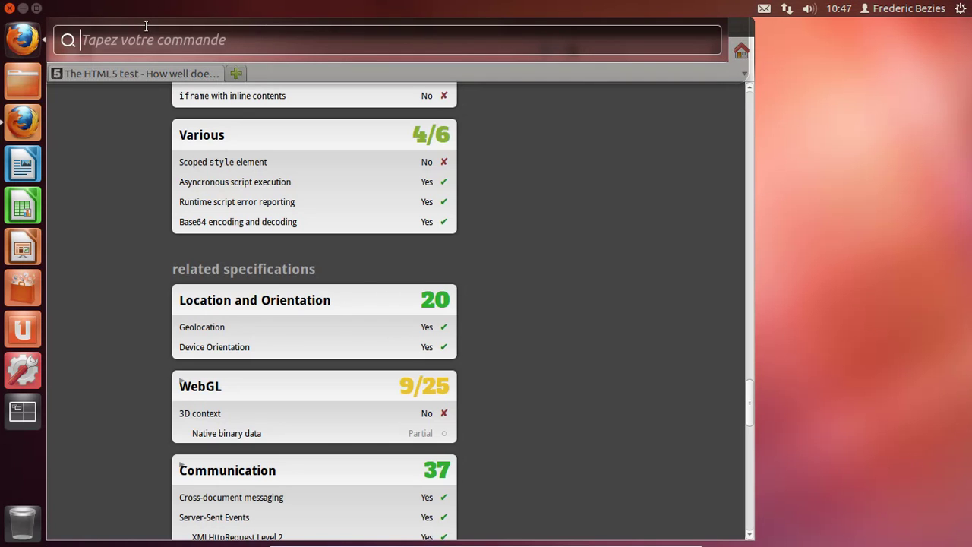
text(pre)
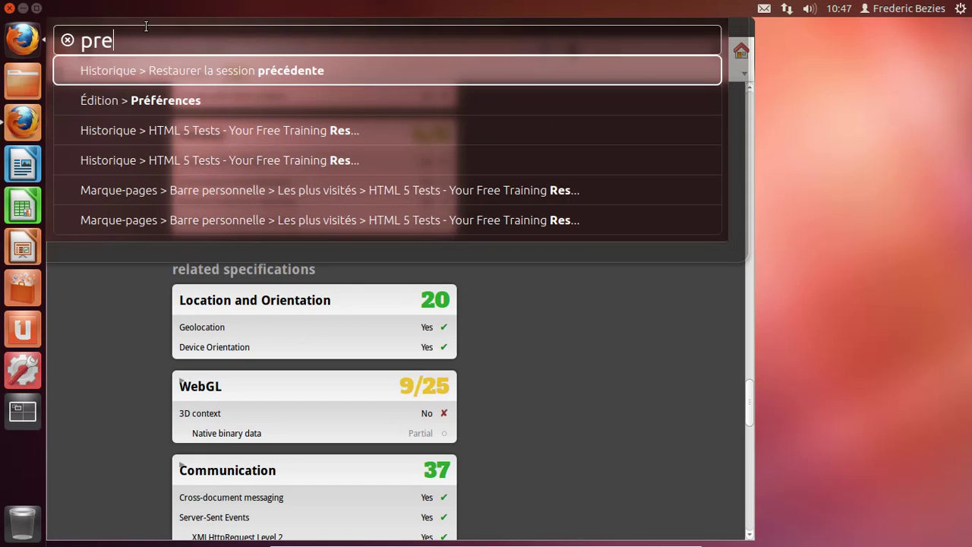
key(Down)
key(Down)
key(Down)
key(Up)
key(Up)
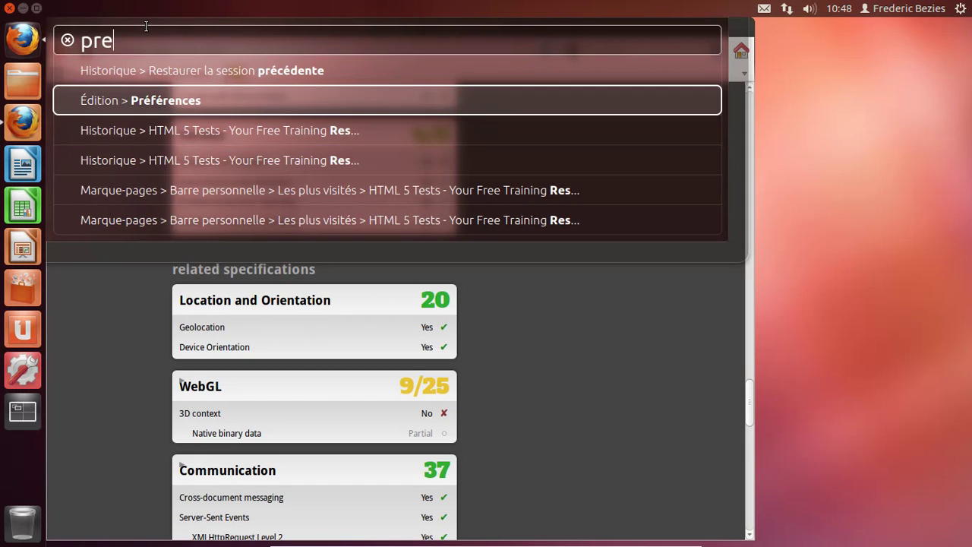
key(BackSpace)
key(BackSpace)
key(BackSpace)
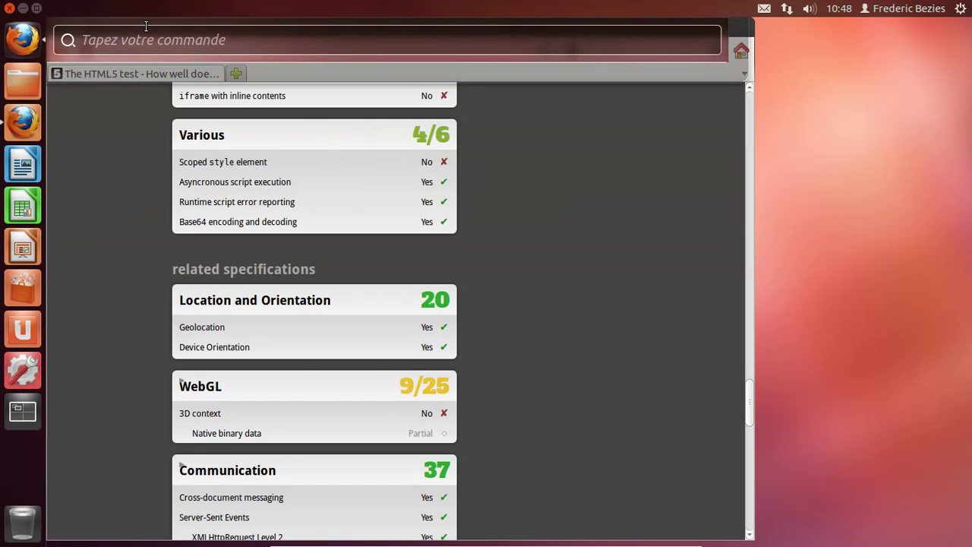
text(op)
key(BackSpace)
key(BackSpace)
text(p)
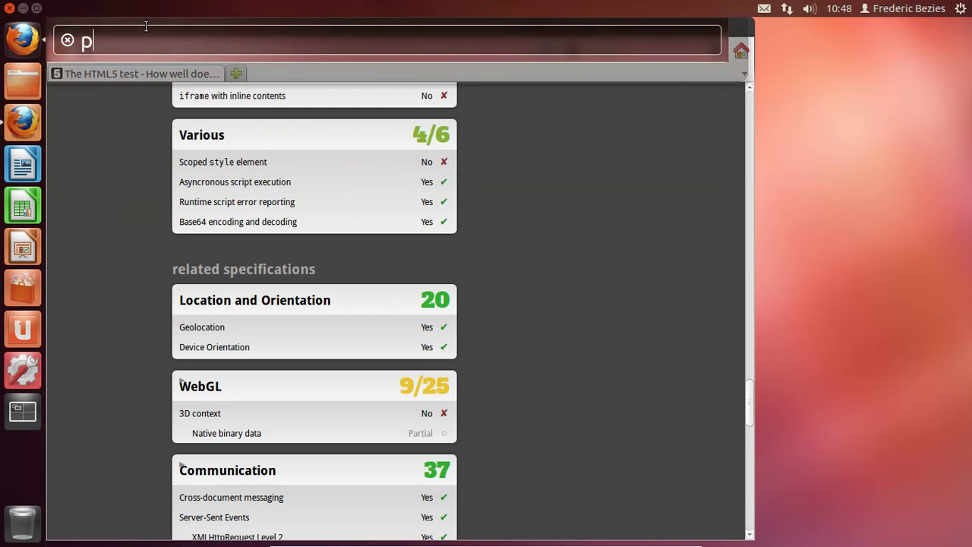
text(lug)
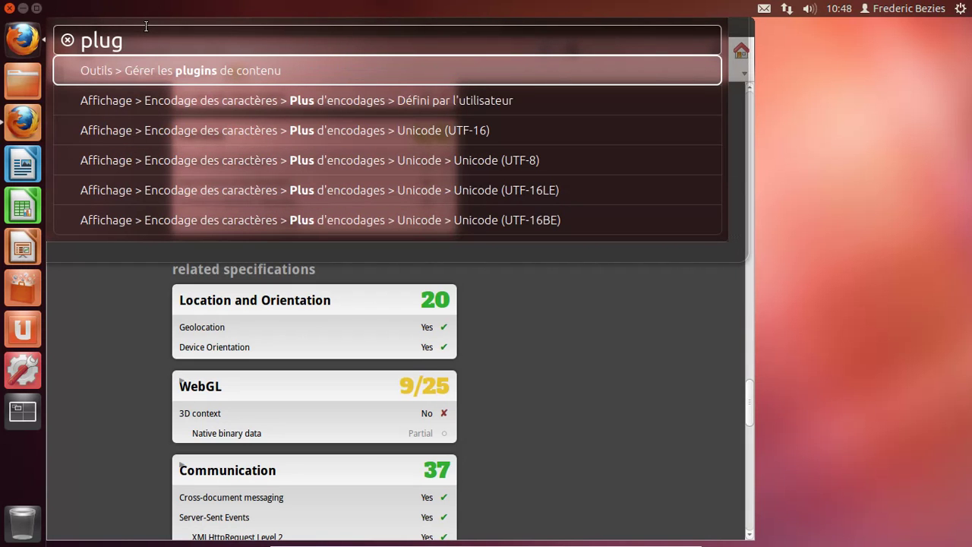
key(Return)
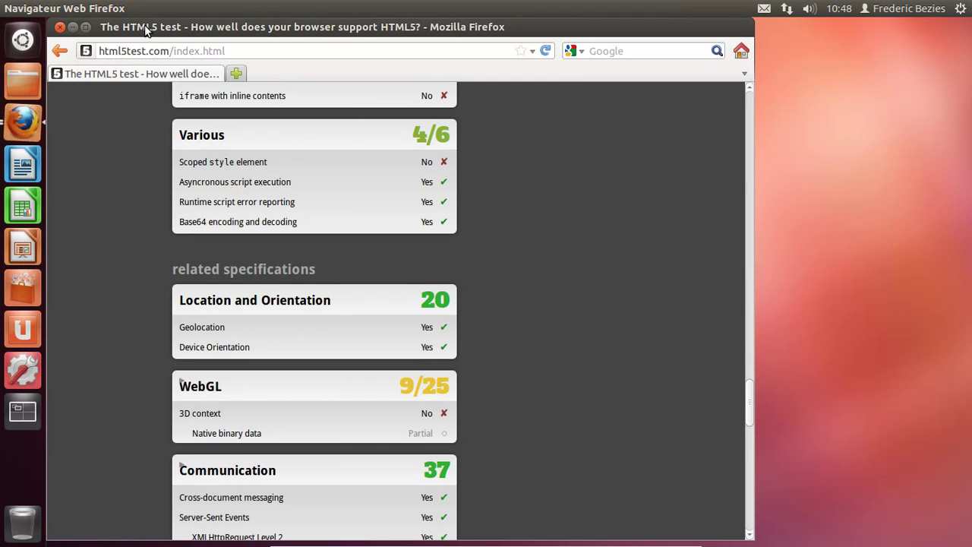
key(alt+Tab)
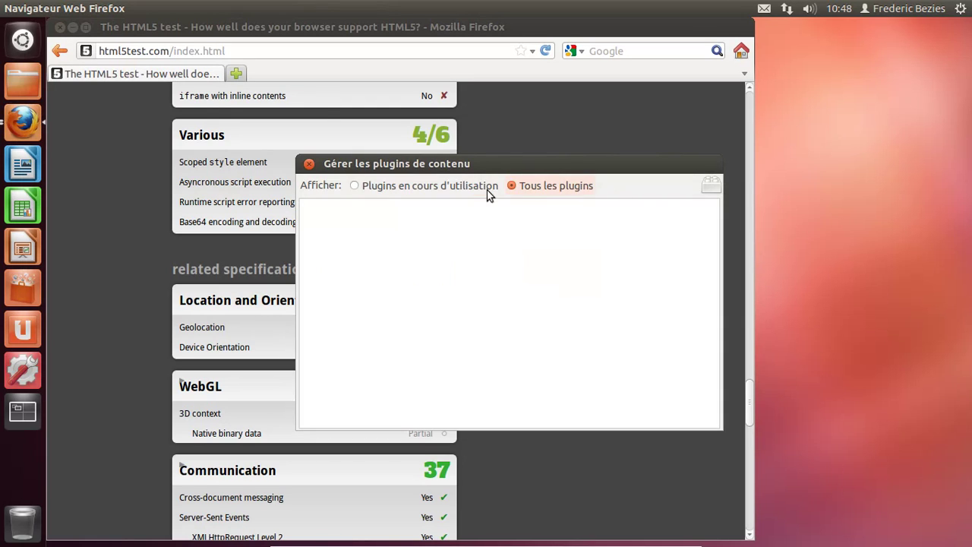
click(374, 190)
click(526, 190)
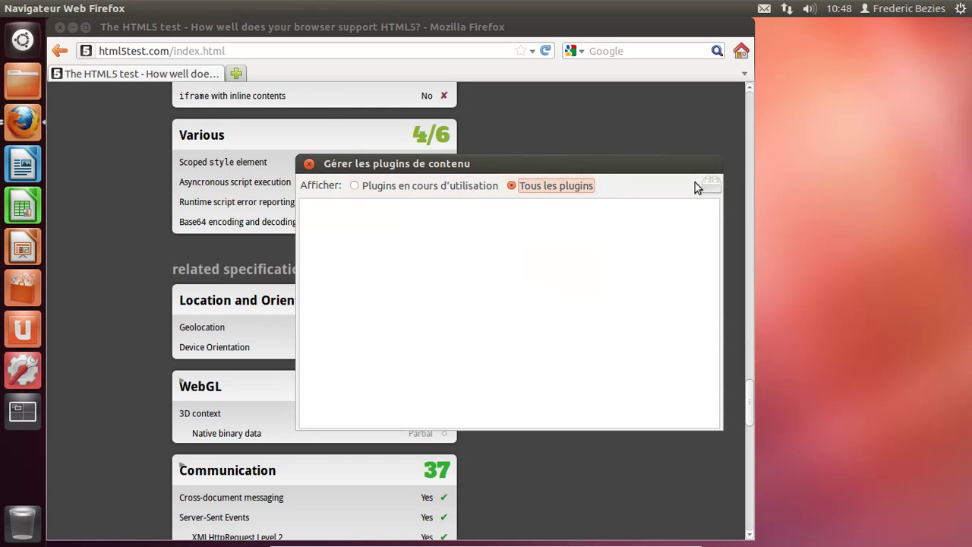
click(309, 163)
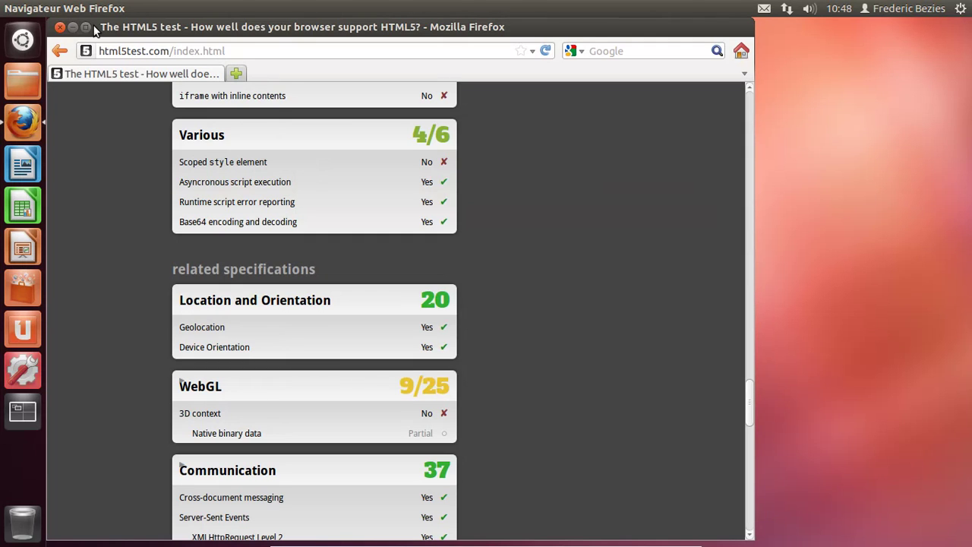
- Close Firefox and launch Terminal from a Dash search for 'terminal'
click(60, 27)
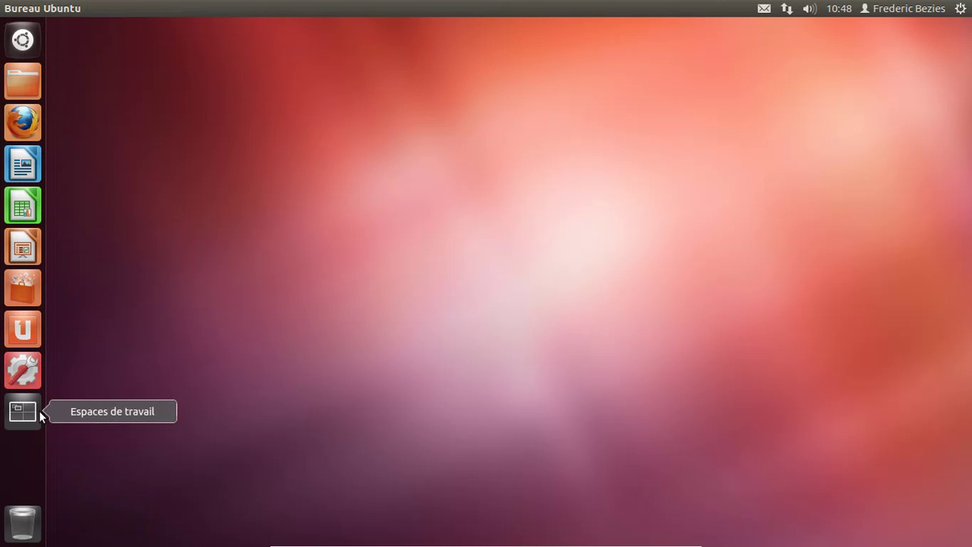
click(31, 46)
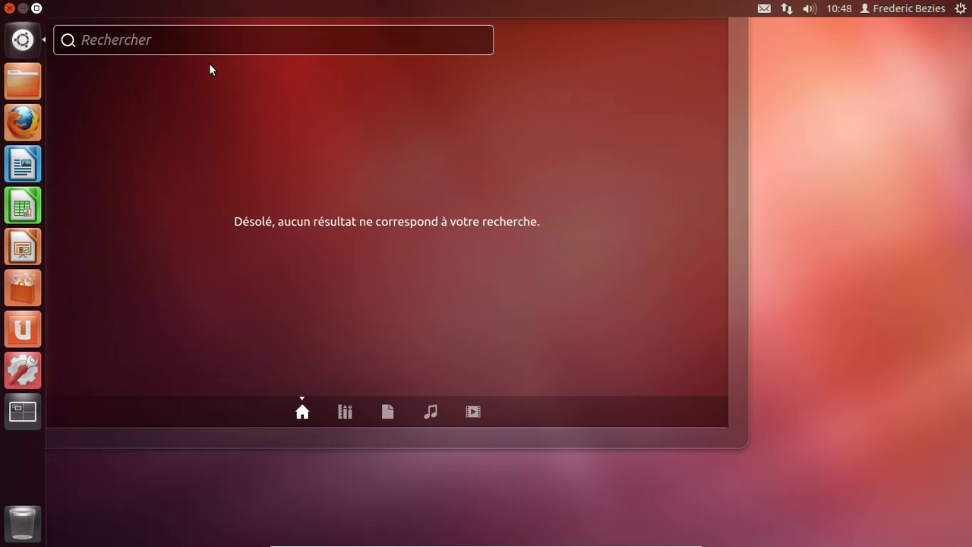
text(terminal)
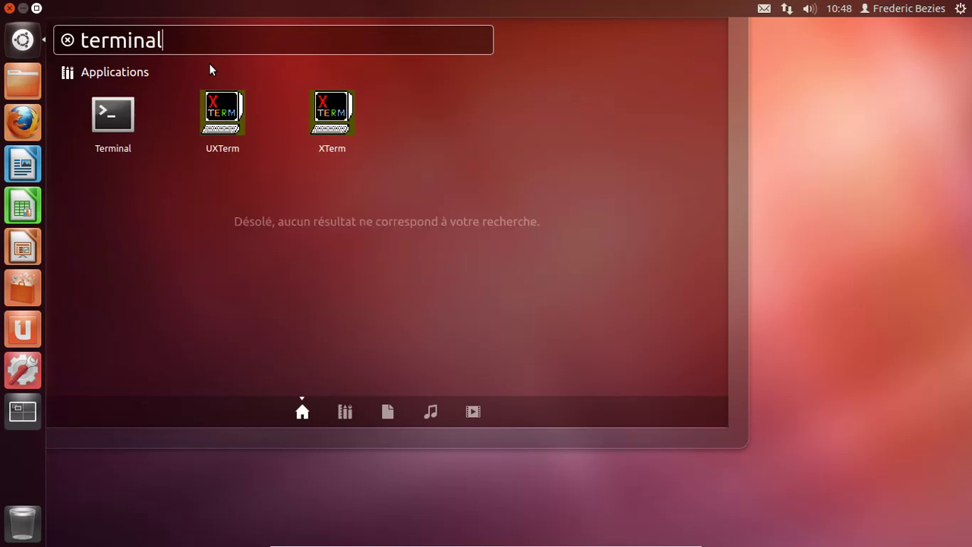
key(Return)
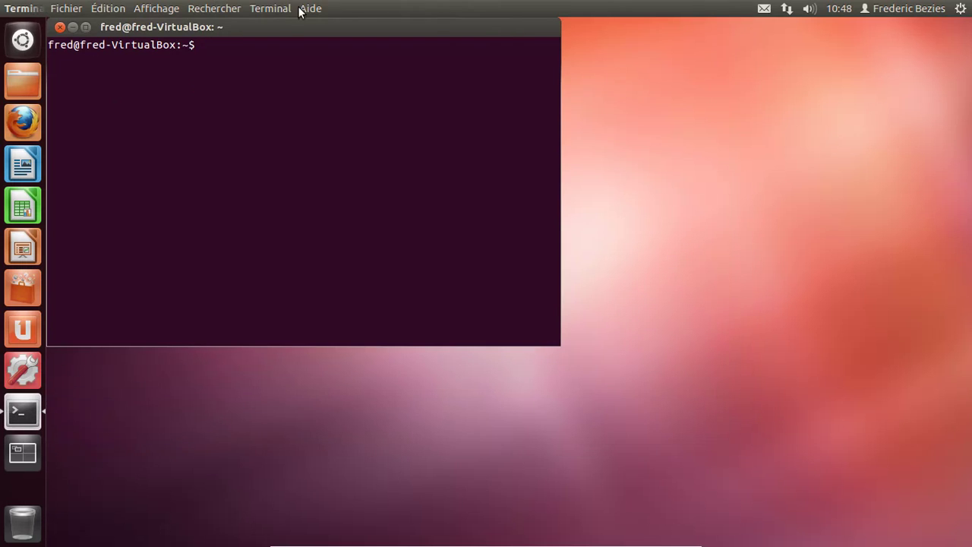
- Confirm in Aide > À propos that GNOME Terminal is version 3.4.1.1
click(307, 11)
click(333, 90)
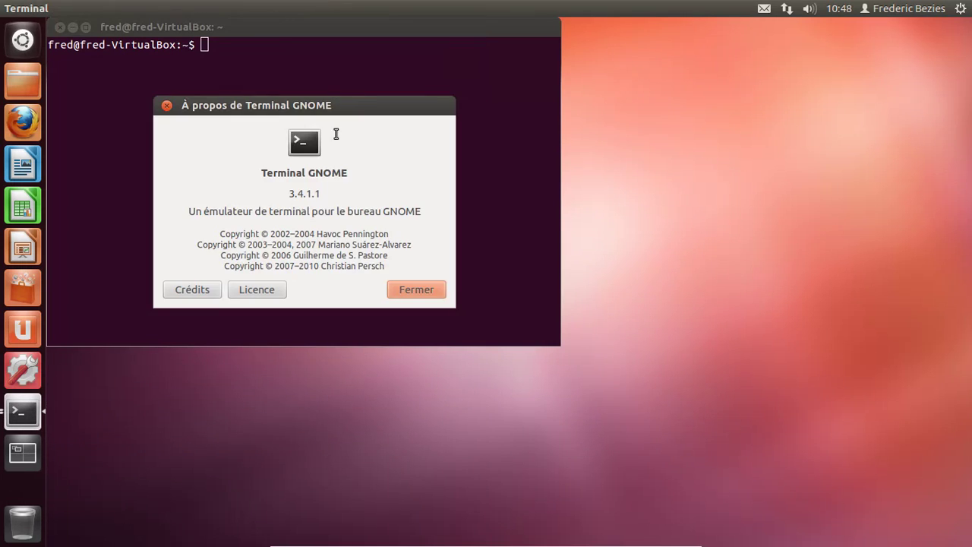
click(166, 105)
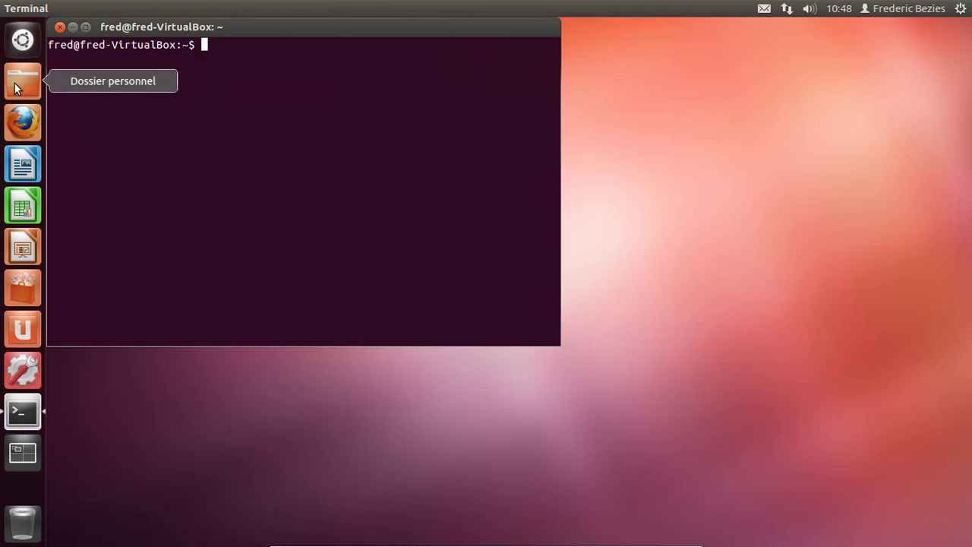
- Open Dossier personnel beside the terminal and confirm Nautilus is version 3.4.1
click(15, 82)
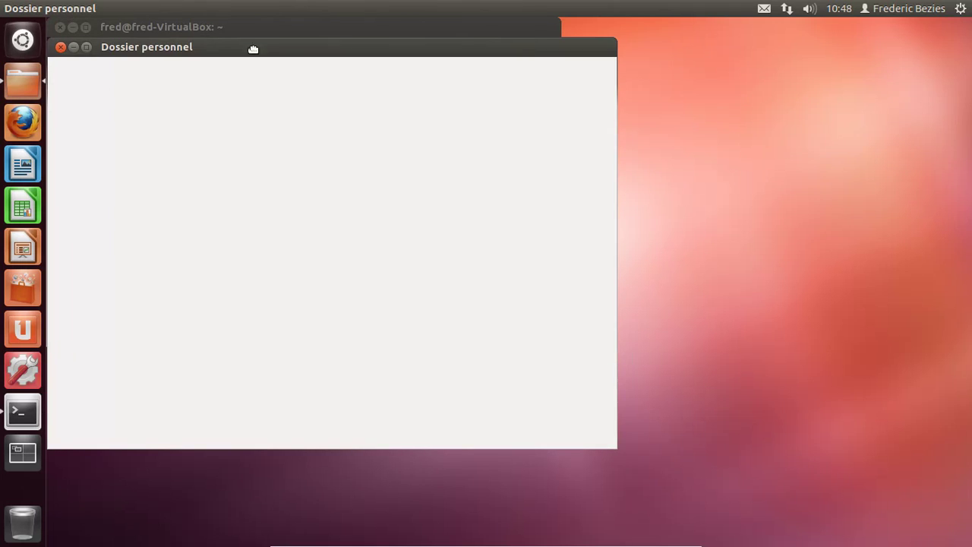
drag(251, 45, 524, 69)
mouse_move(313, 14)
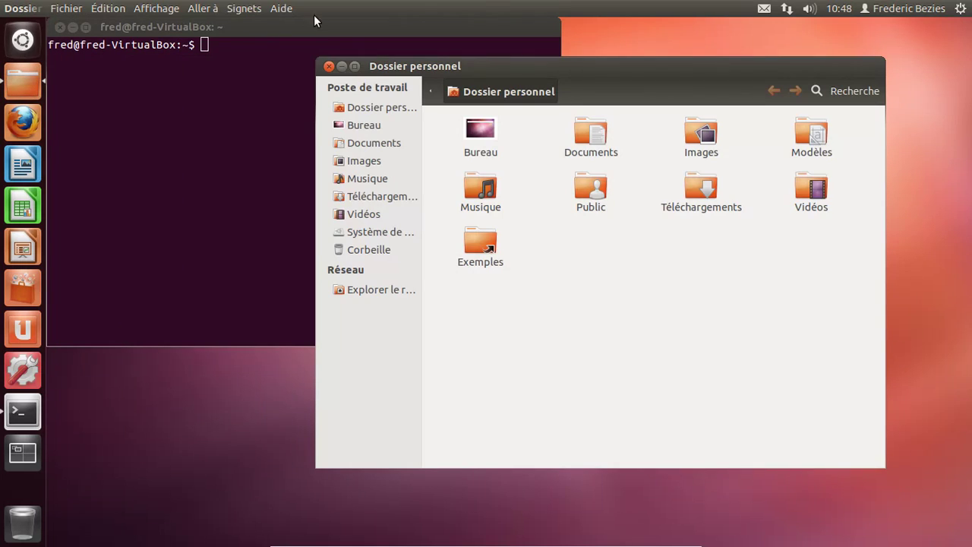
click(280, 8)
click(343, 158)
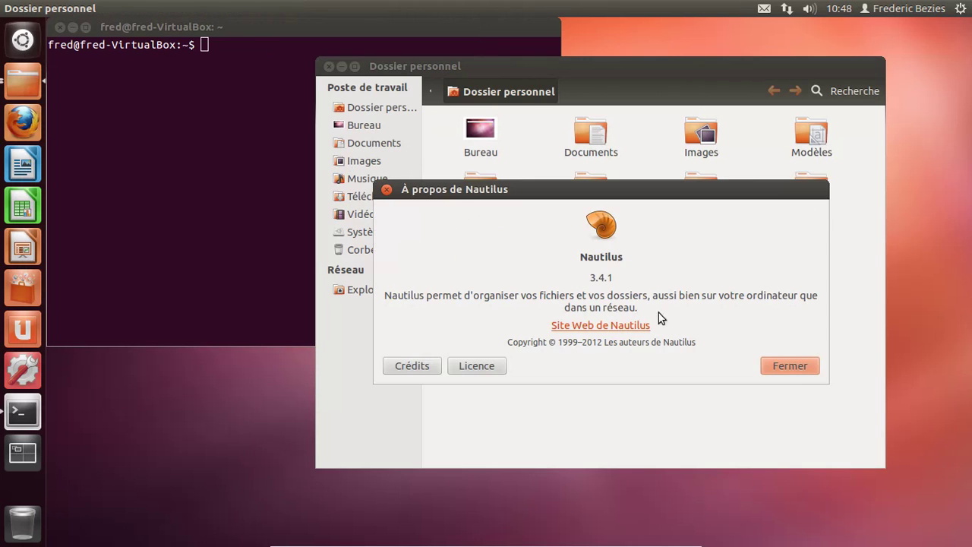
click(790, 366)
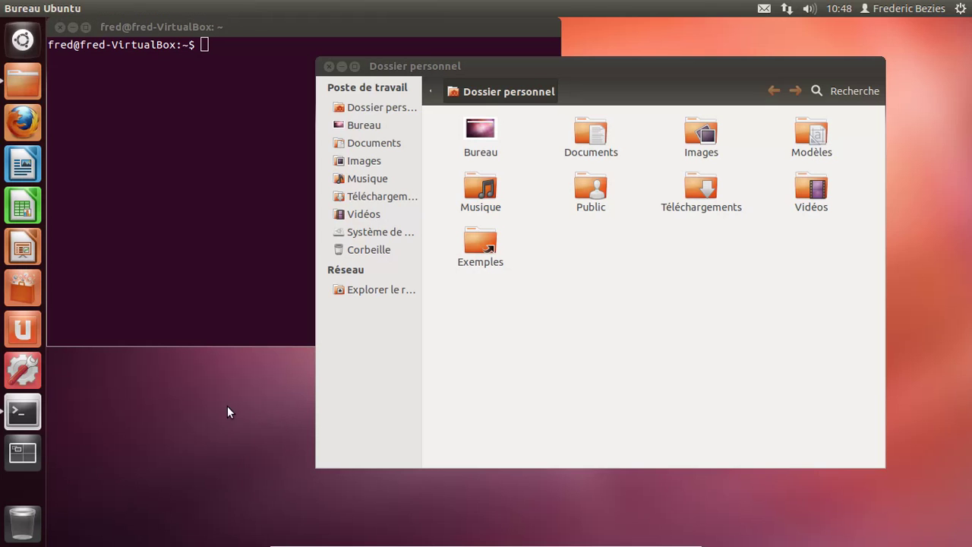
- Launch the Lecteur vidéo from a Dash search for 'tot' and move it aside
click(23, 39)
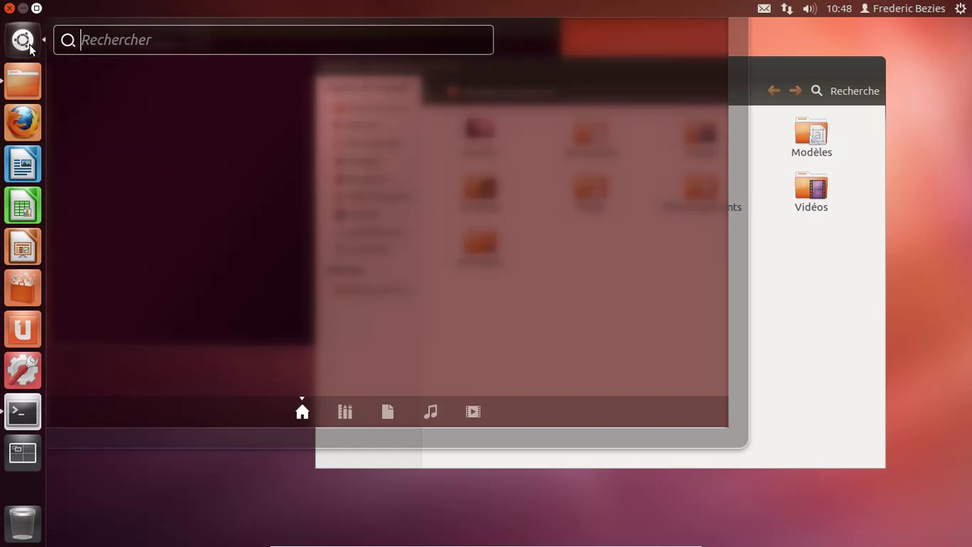
text(tot)
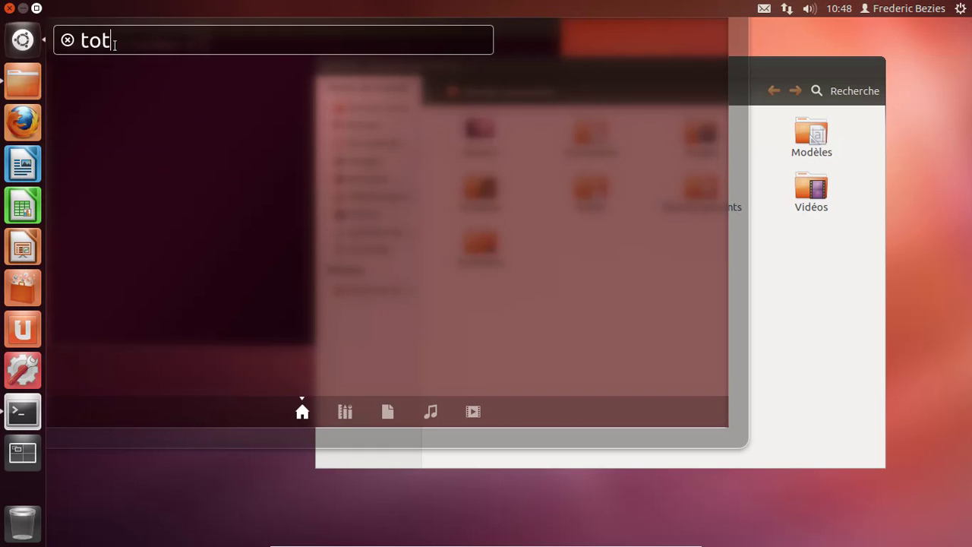
click(113, 108)
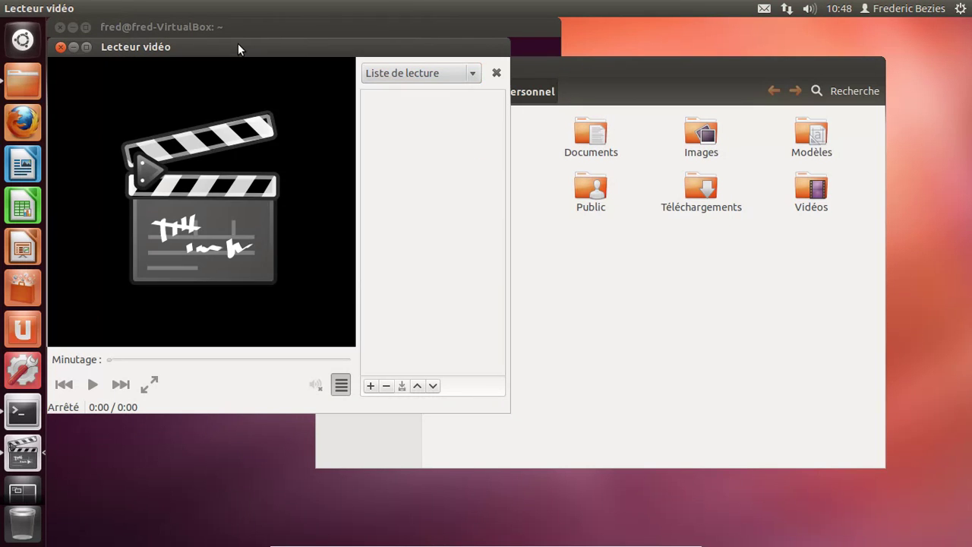
drag(239, 50, 487, 159)
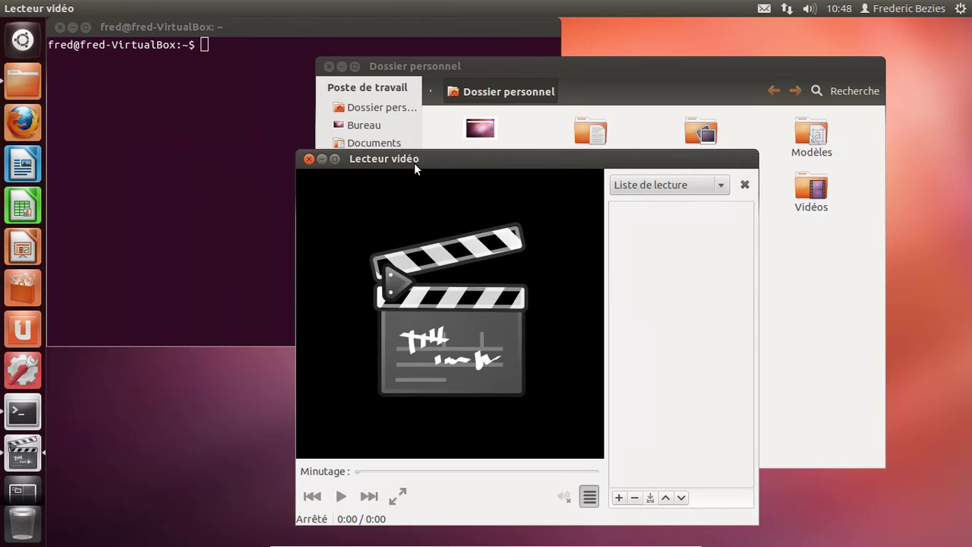
key(alt+Tab)
key(alt+Tab)
key(alt+Tab)
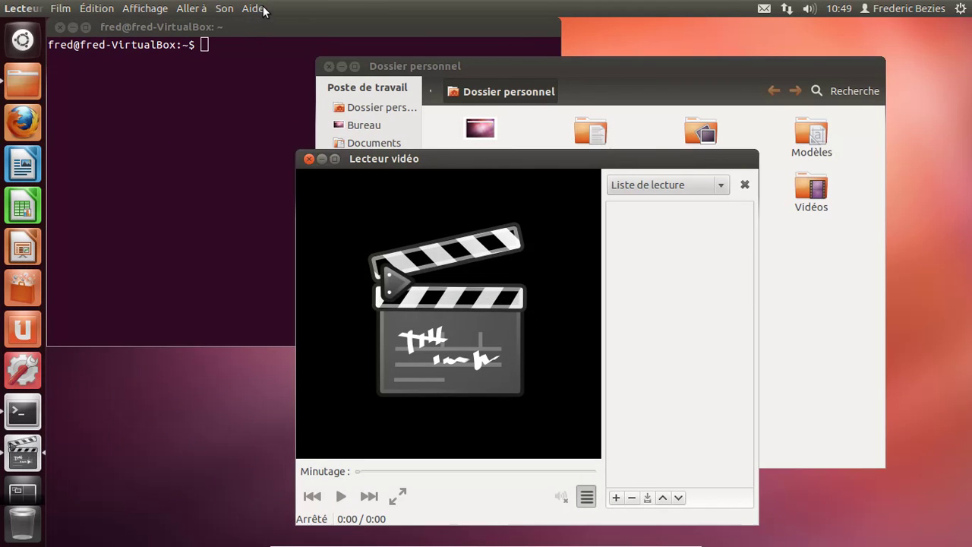
- Check Totem's version 3.0.1 in its About box, then close the player and home folder
click(260, 11)
click(305, 90)
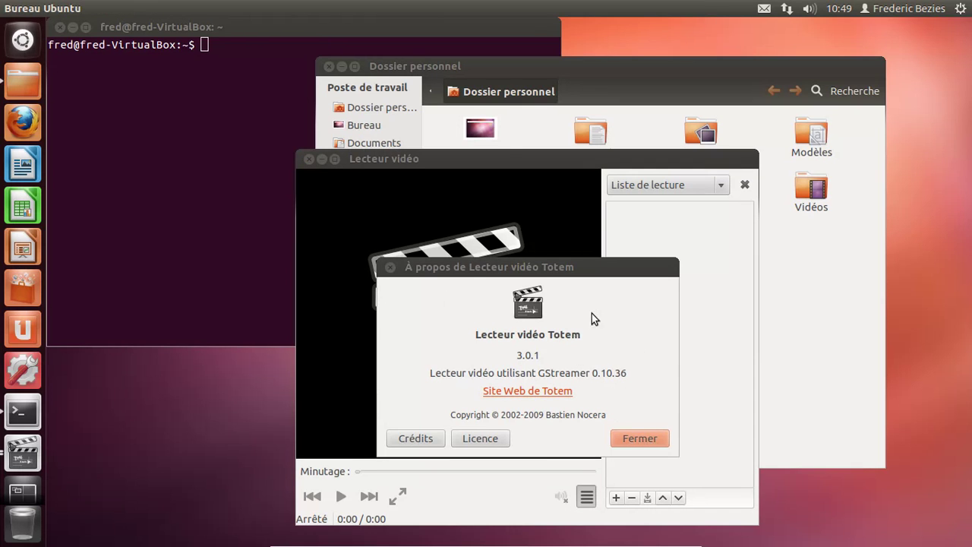
click(658, 440)
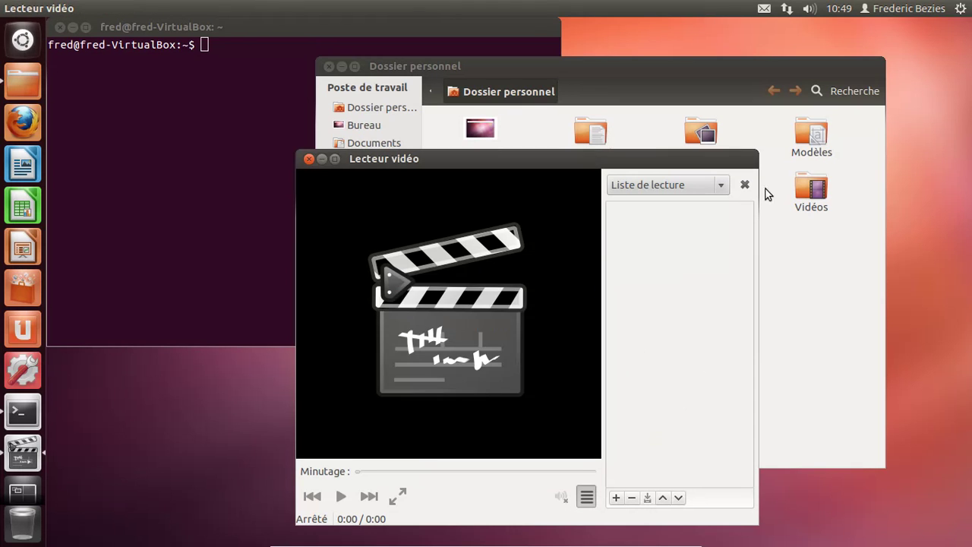
click(308, 158)
click(328, 66)
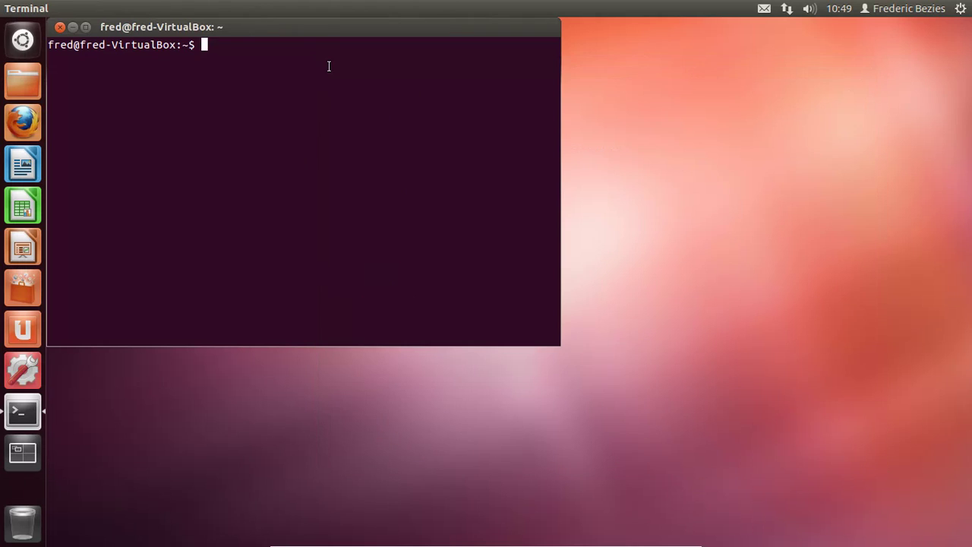
- Start the Software Center, then run uname -a in the terminal to show kernel 3.2.0-23-generic x86_64
click(23, 294)
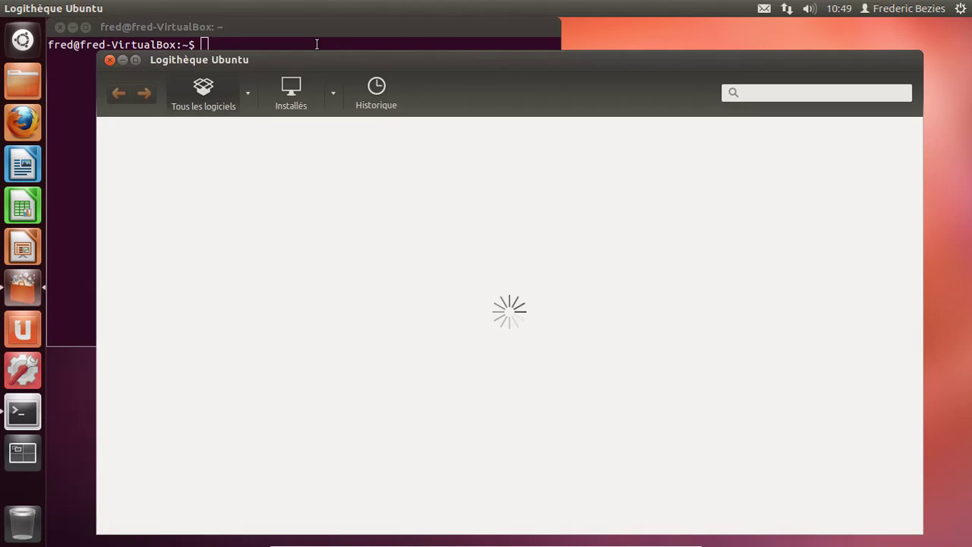
click(307, 24)
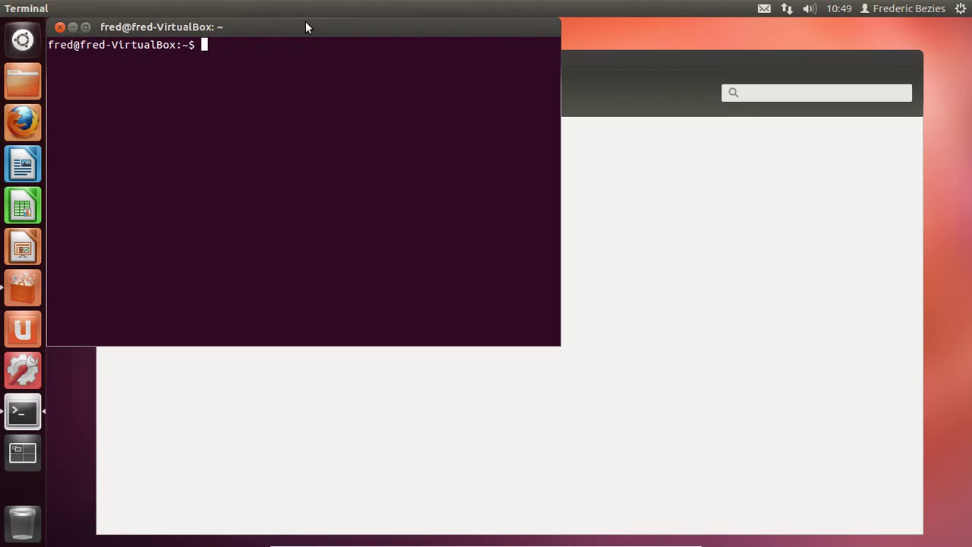
text(uname -a)
key(Return)
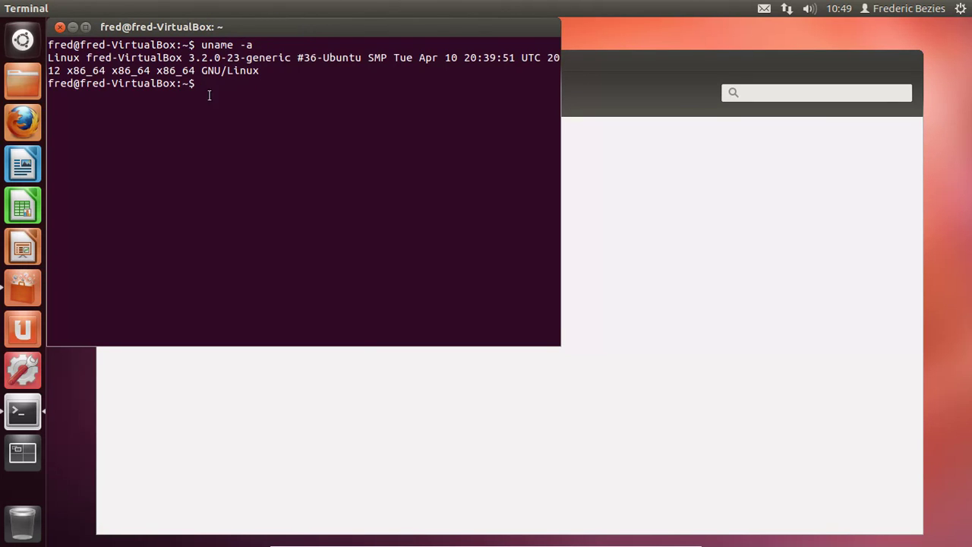
- Close the terminal and install Lecteur multimédia VLC from Les mieux notées, entering the account password
click(60, 28)
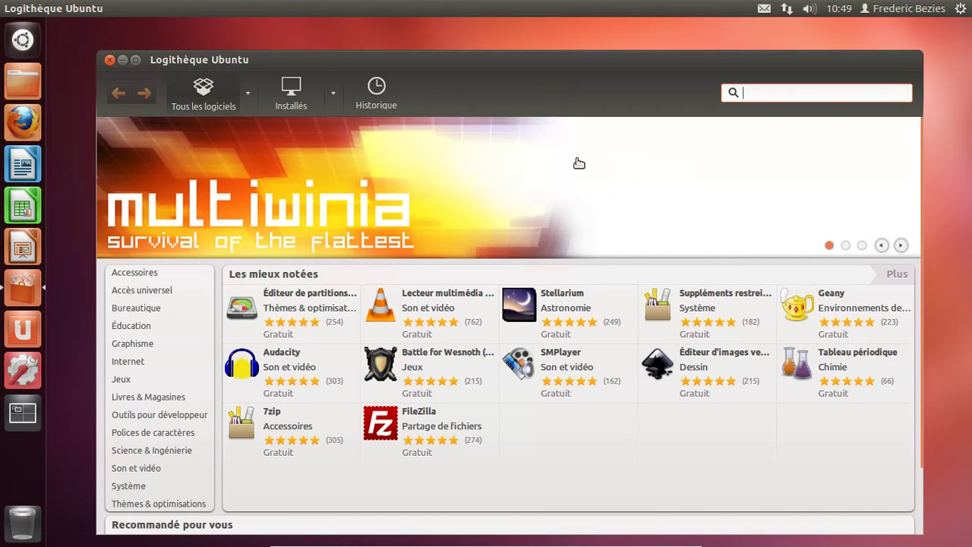
click(416, 307)
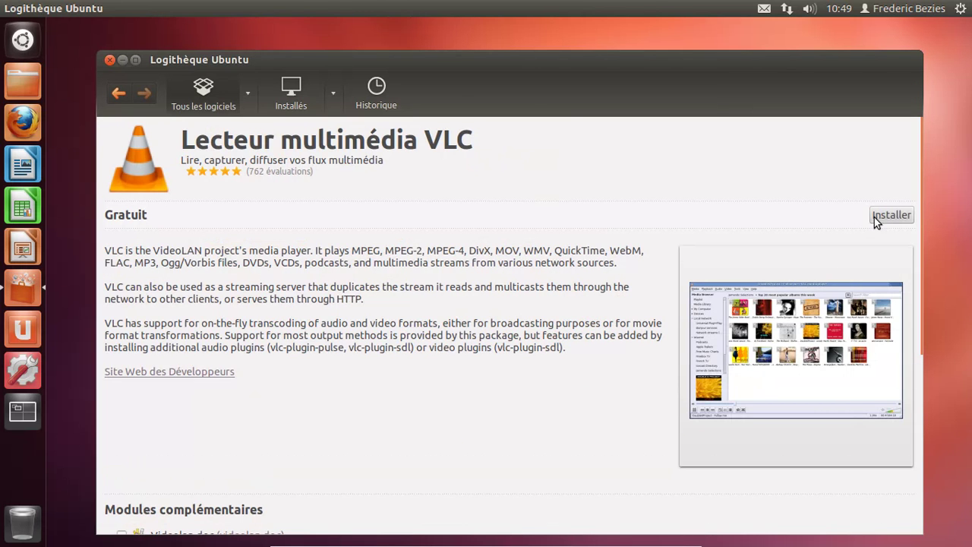
click(881, 215)
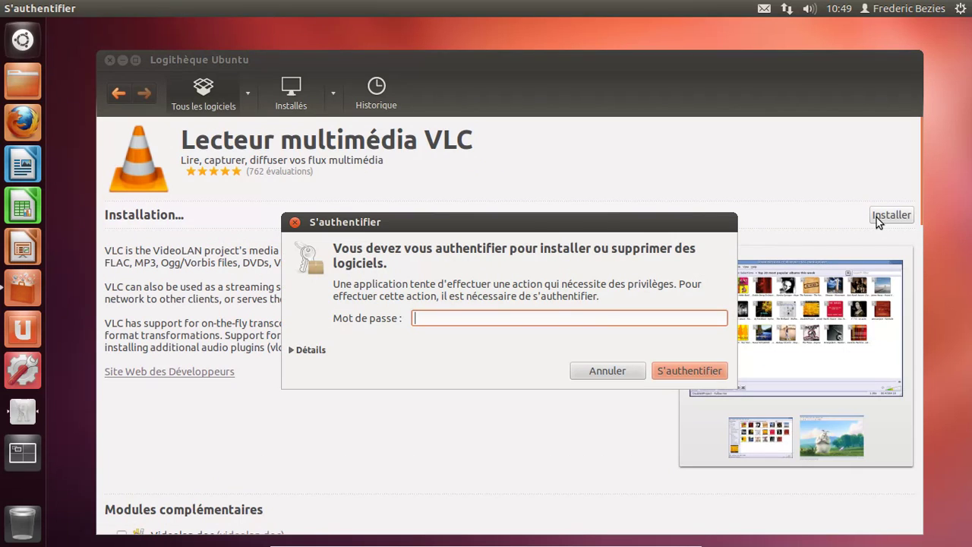
text(aaaaaa)
key(Return)
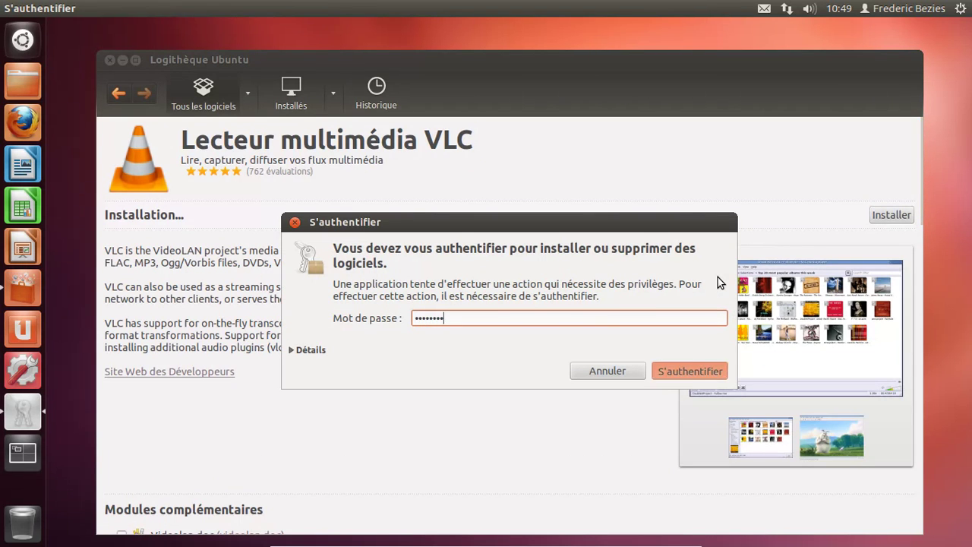
- Launch LibreOffice Writer and view its About LibreOffice version box
click(35, 169)
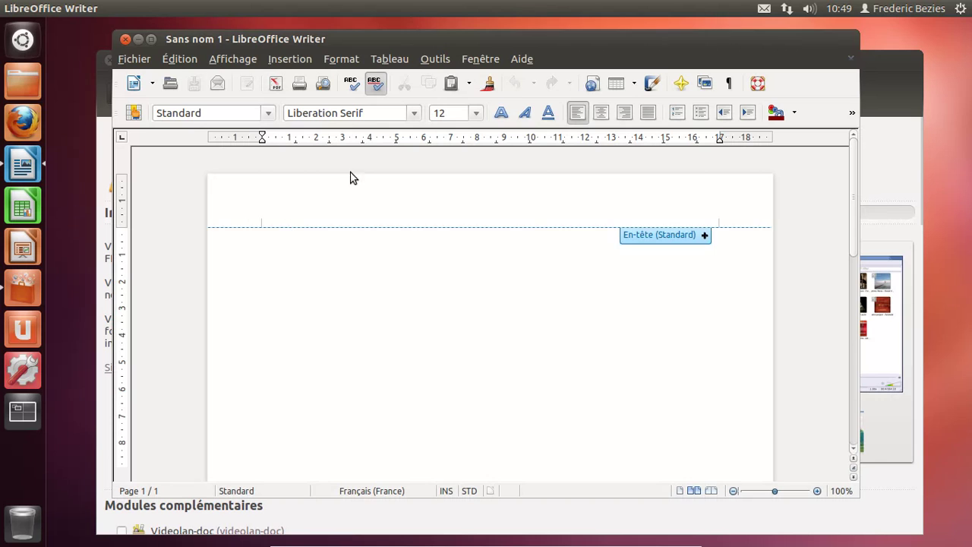
click(526, 65)
click(557, 162)
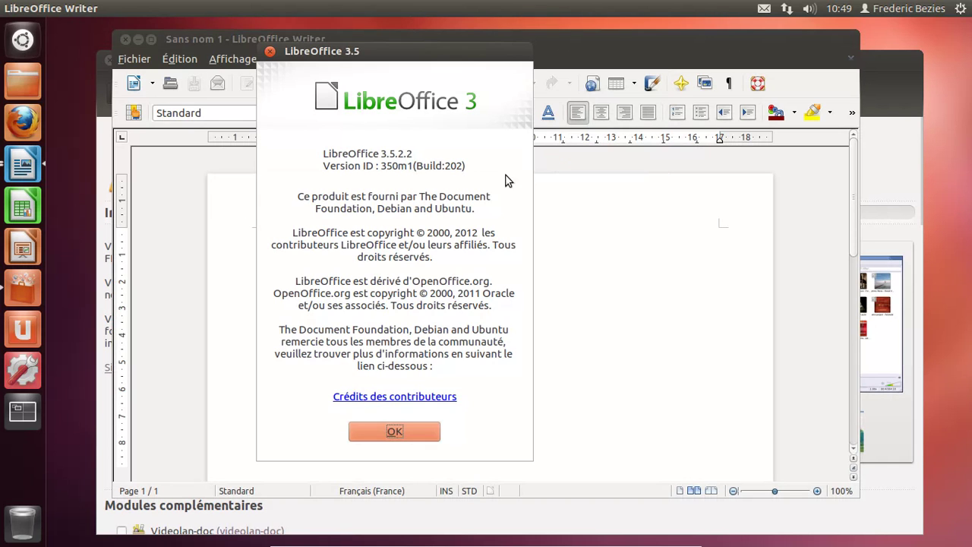
click(394, 431)
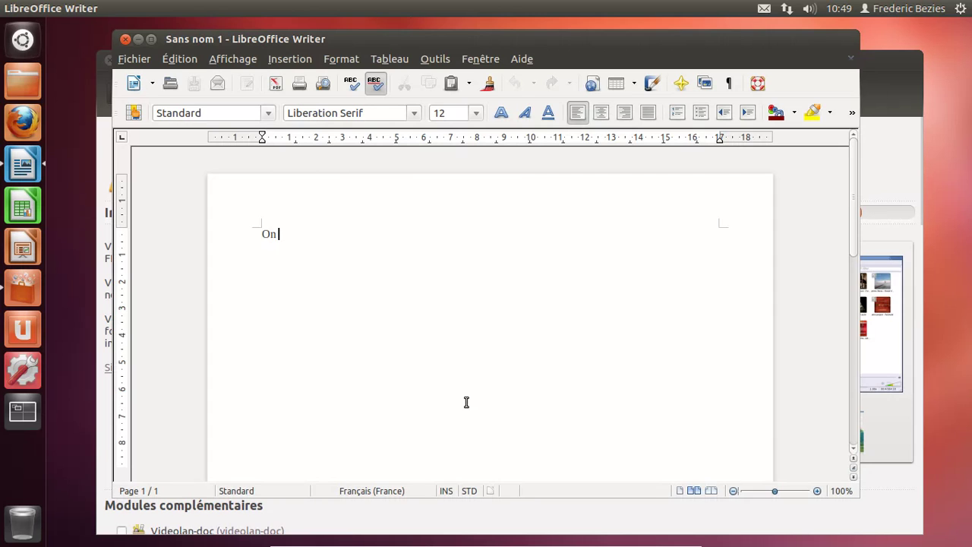
- Type 'On va essayer de voir la HUD en action avec LibreOffice, du moins, si elle fonctionne avec :)', then switch windows
text(On va essayer)
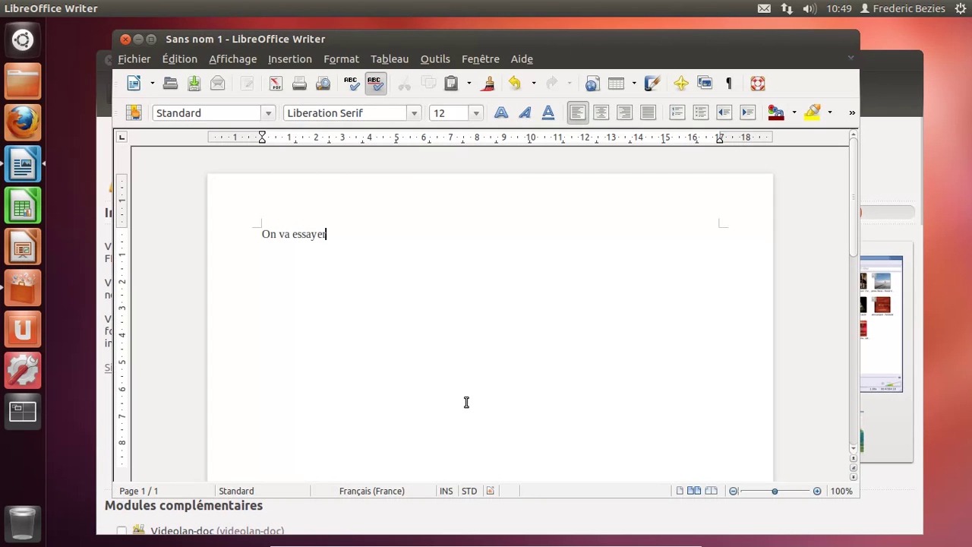
text( de voir)
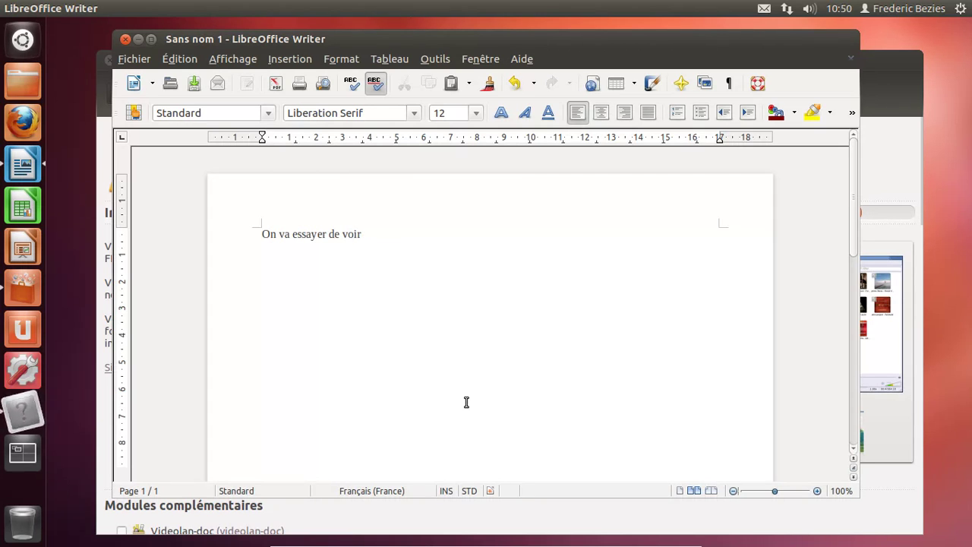
text( la )
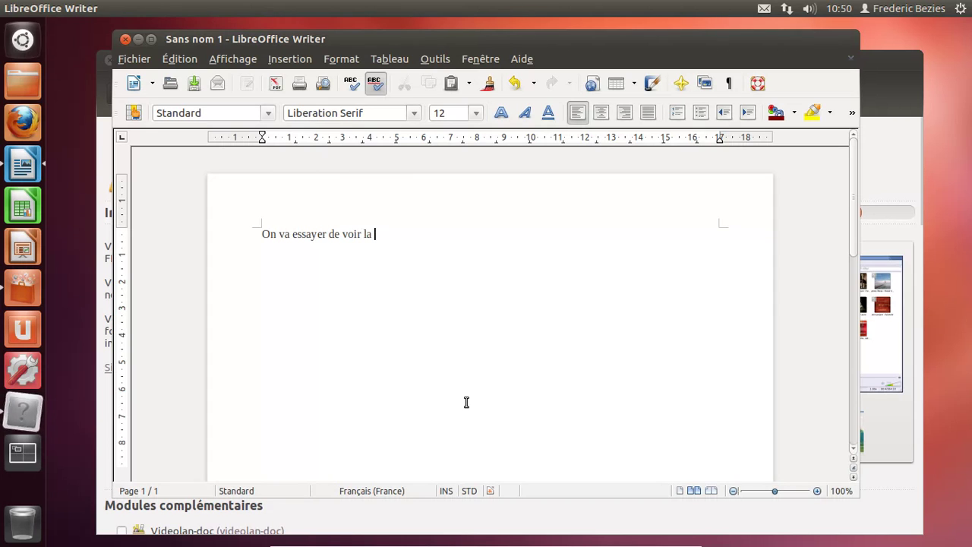
text(HUD en a)
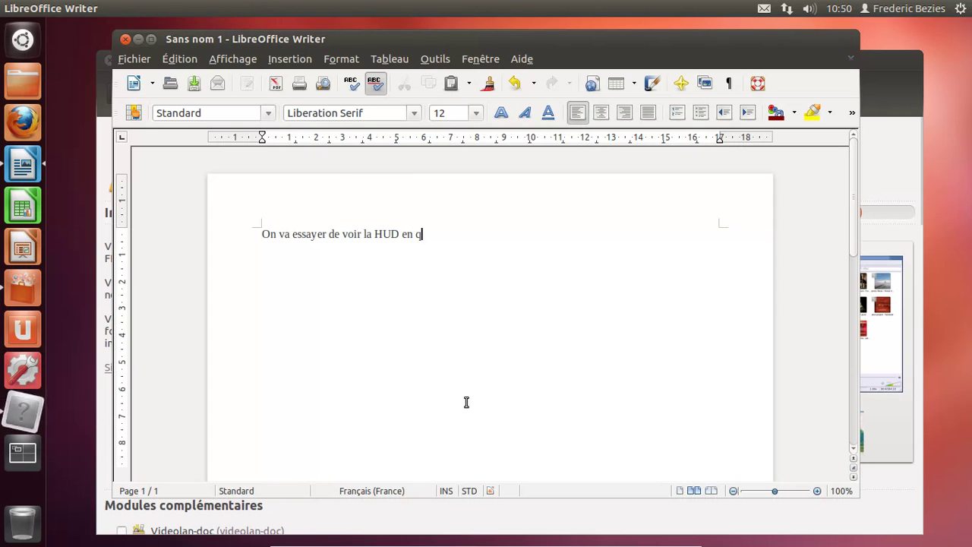
text(ction avec )
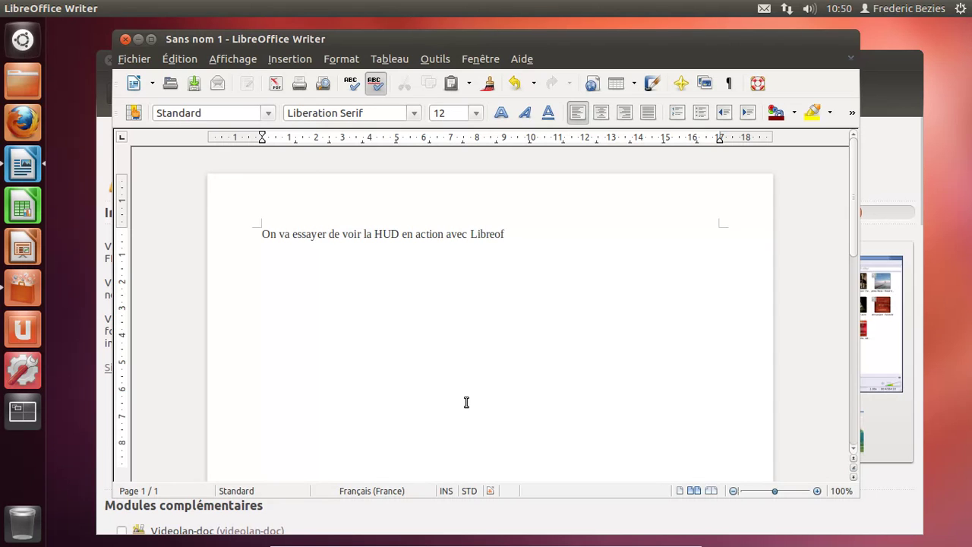
text(LibreOffice, du moins, si elle fonctionne avc)
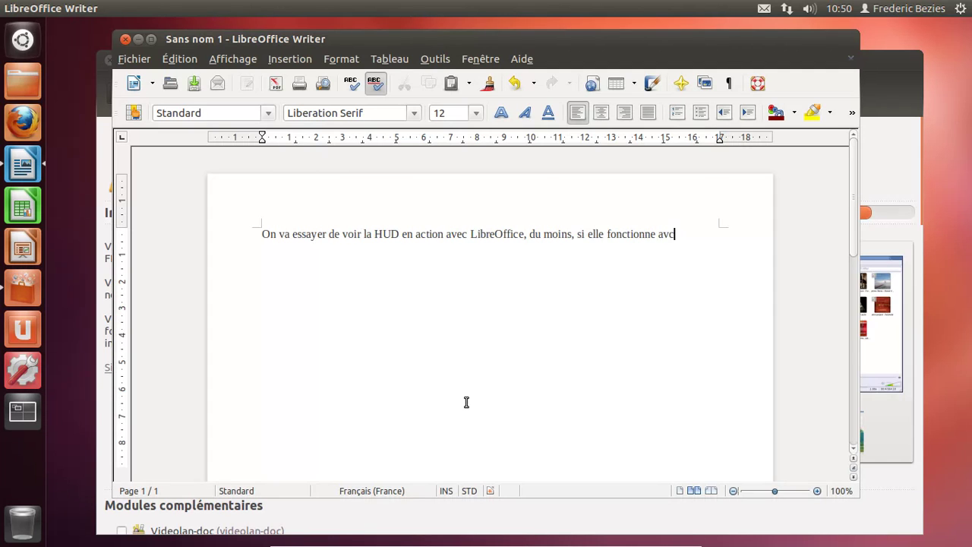
key(BackSpace)
text(ec :))
key(Return)
key(alt+Tab)
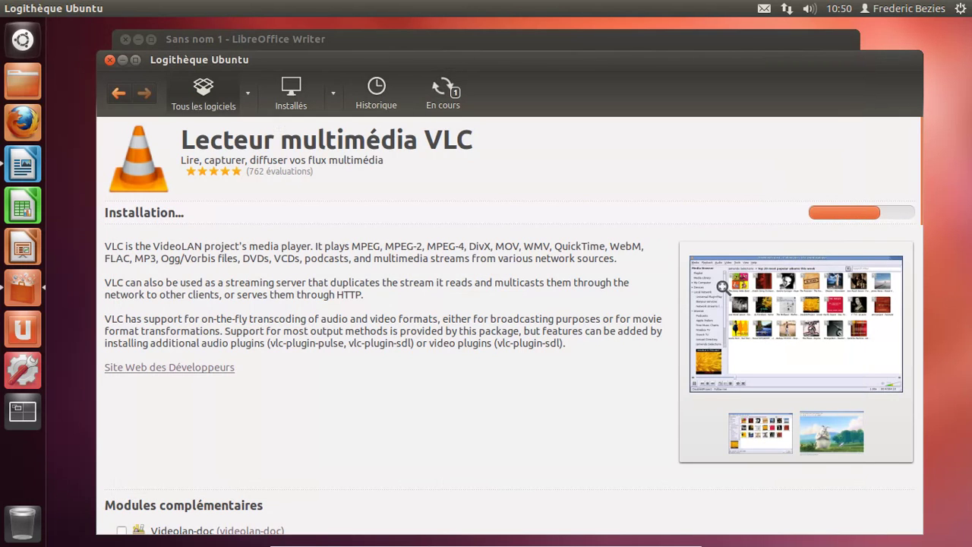
- Select 'HUD en action avec LibreOffice,' and search the HUD for 'gras', finding no bold command
click(362, 41)
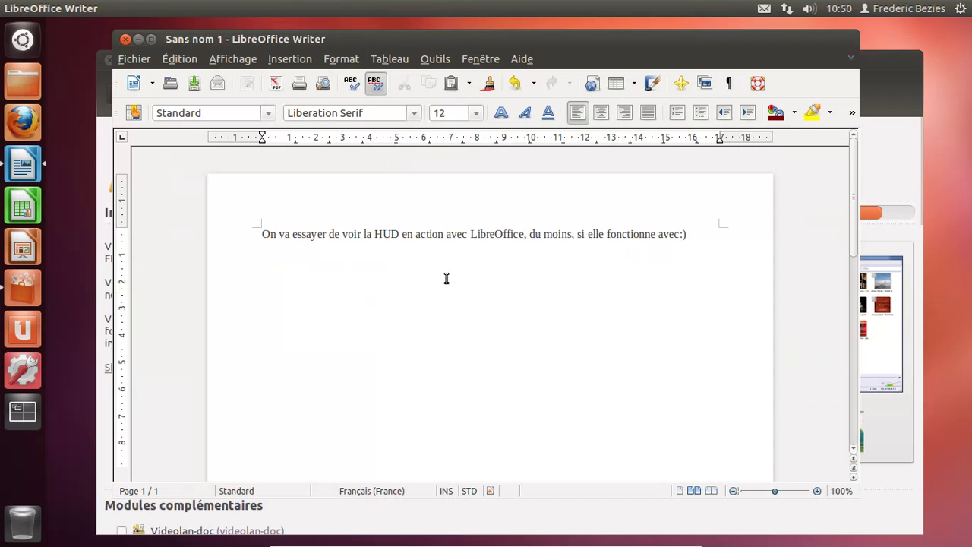
drag(374, 233, 528, 233)
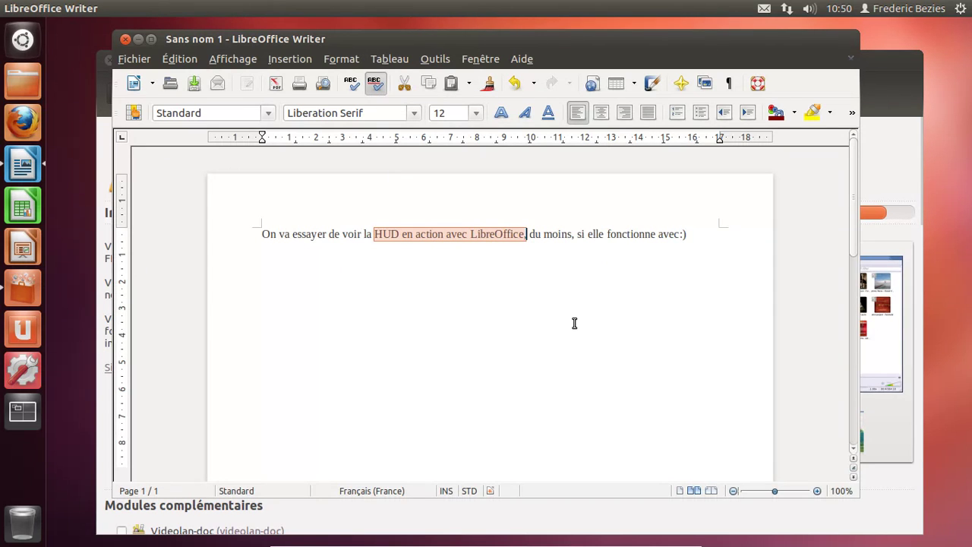
key(alt)
text(gar)
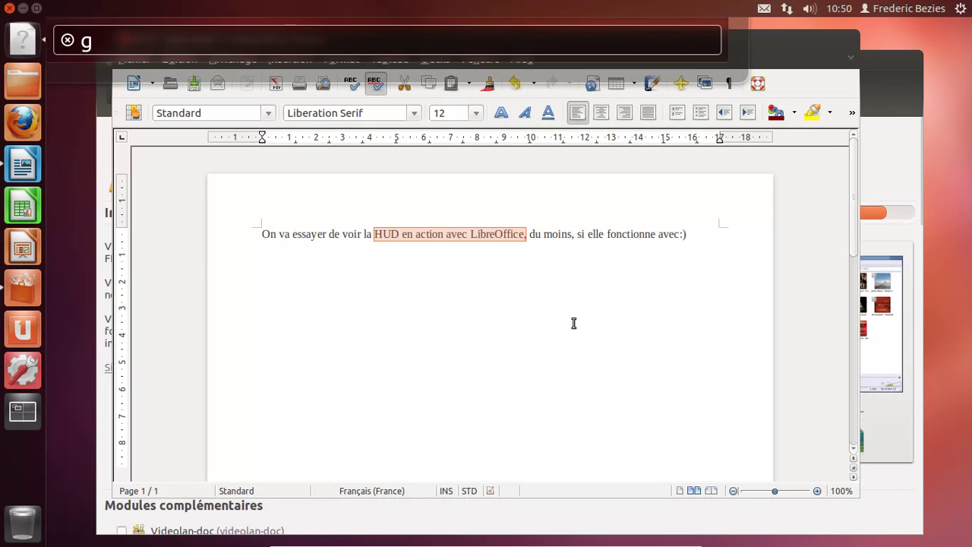
key(BackSpace)
key(BackSpace)
text(ras)
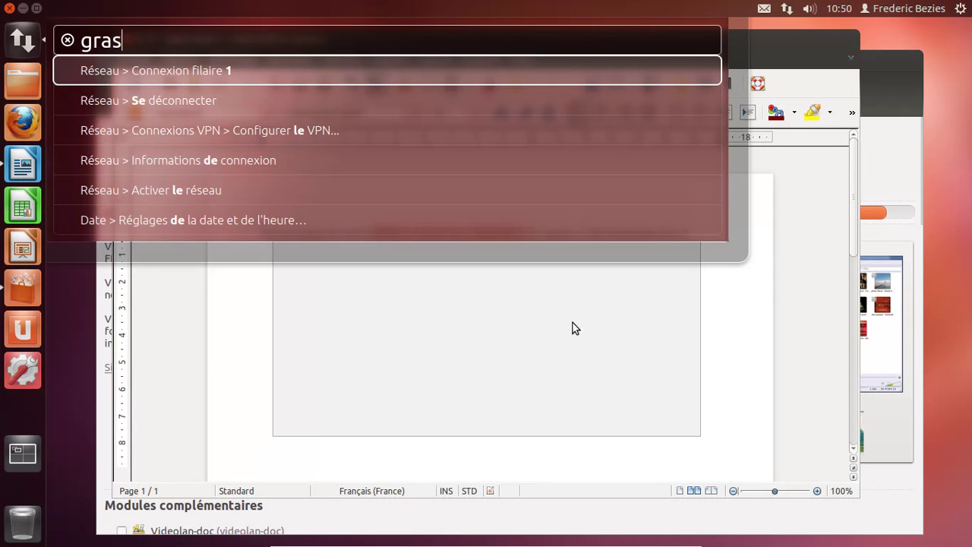
key(Return)
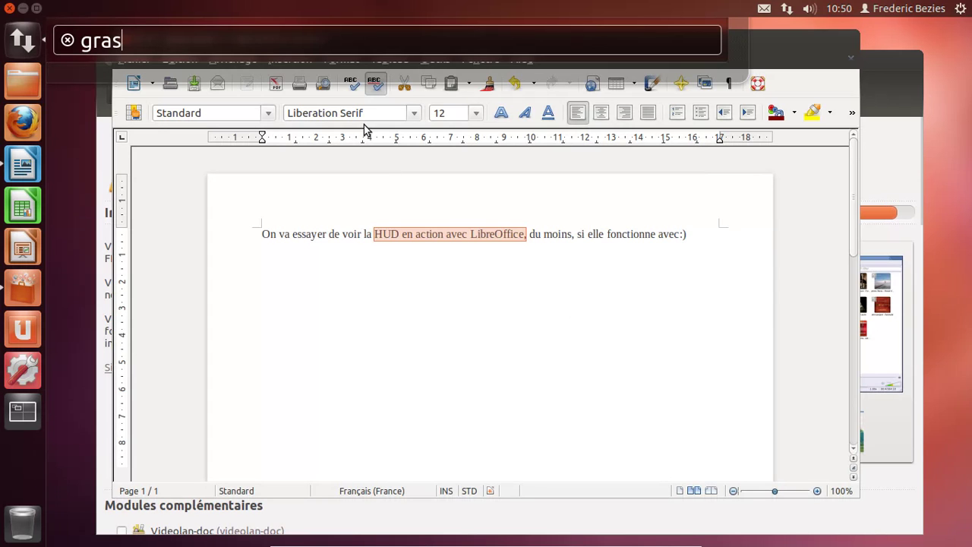
click(707, 252)
- Add a line saying LibreOffice integration isn't ready yet, proposing to try Firefox 'par exemple.'
click(689, 235)
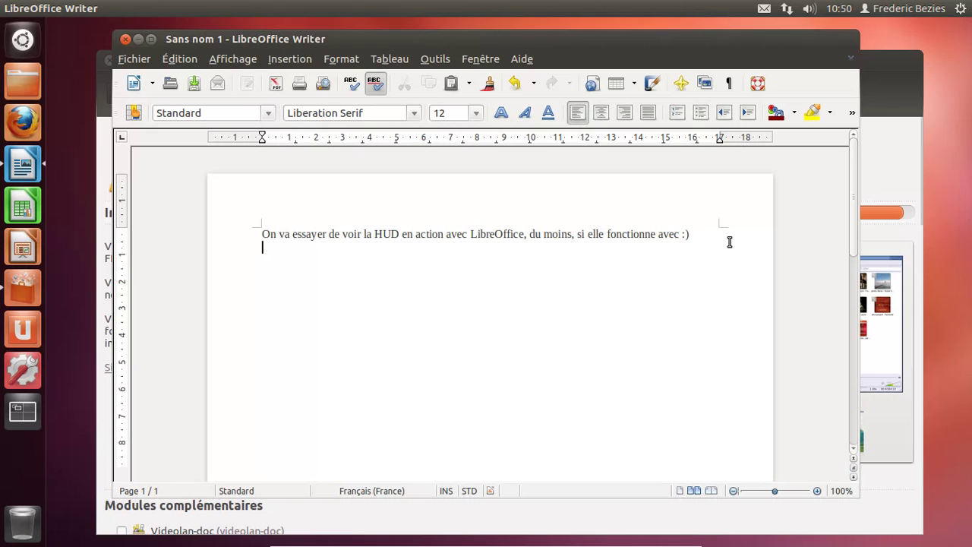
text(Bon, l'intégration de )
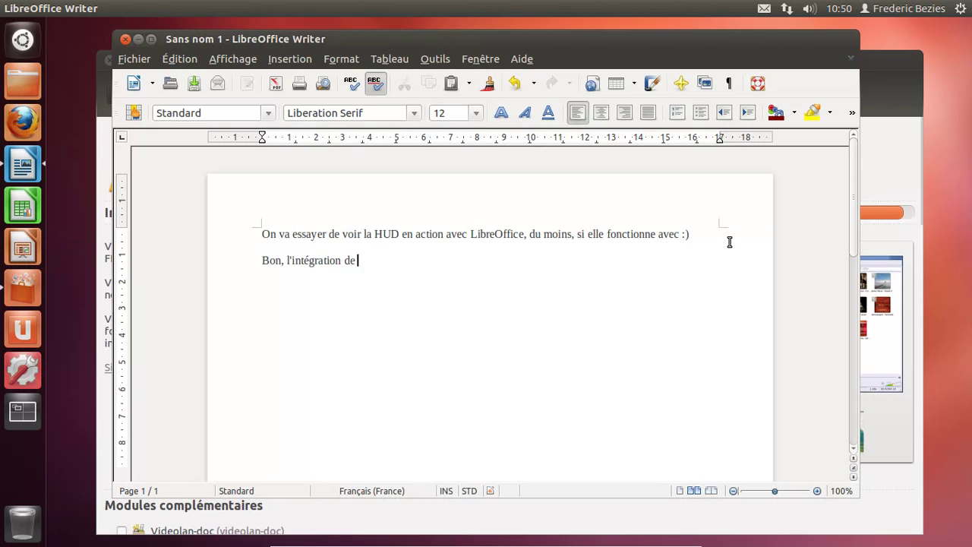
text(LibreOffice.)
text( c'est pas encore ça. On va)
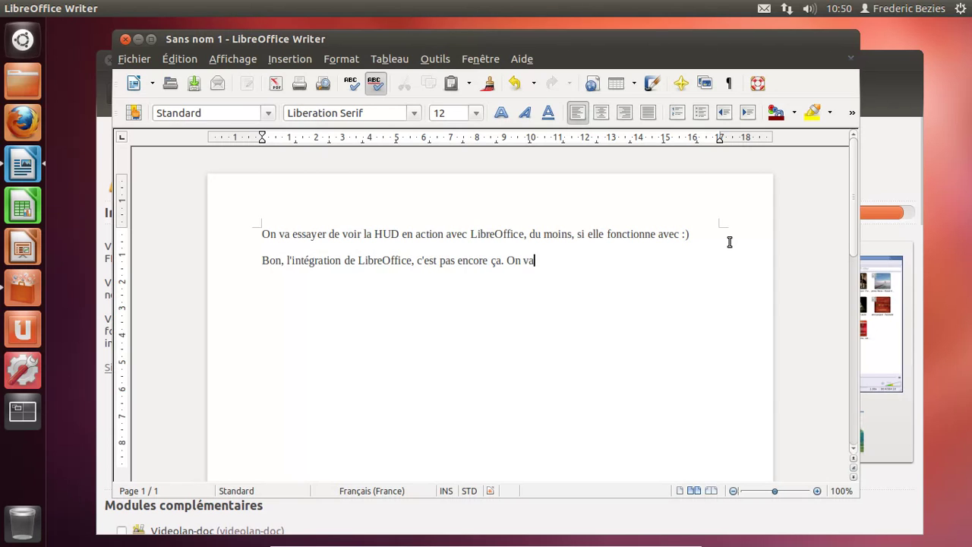
text( essayer avec un logiciel comme Firefox)
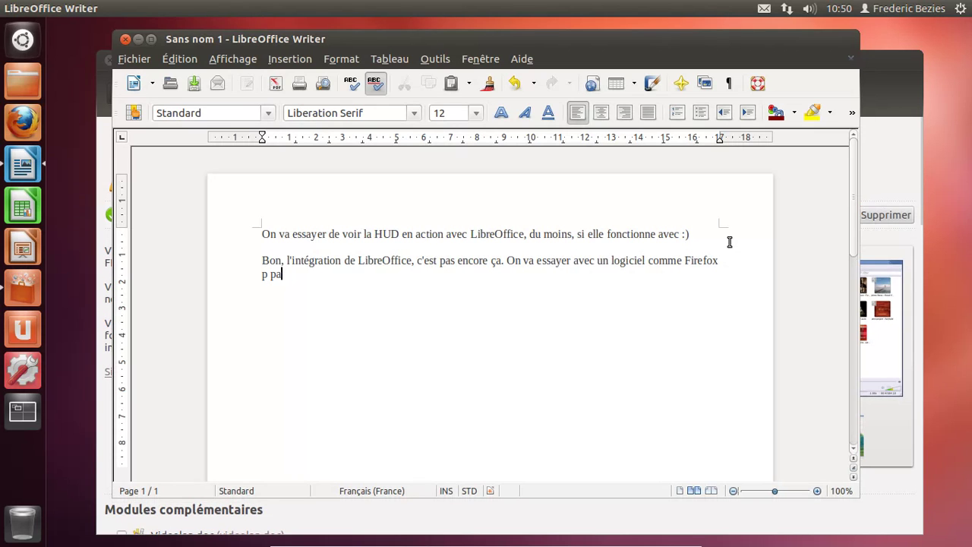
text(a)
key(BackSpace)
text(par exemple.)
key(Return)
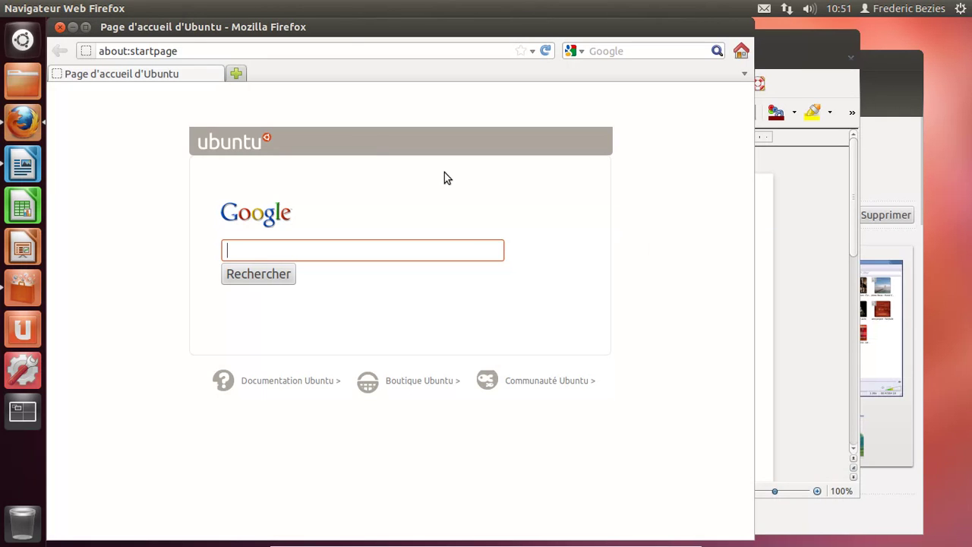
- Browse Firefox's Affichage, Historique and Outils menus in the global menu bar
click(158, 9)
mouse_move(227, 12)
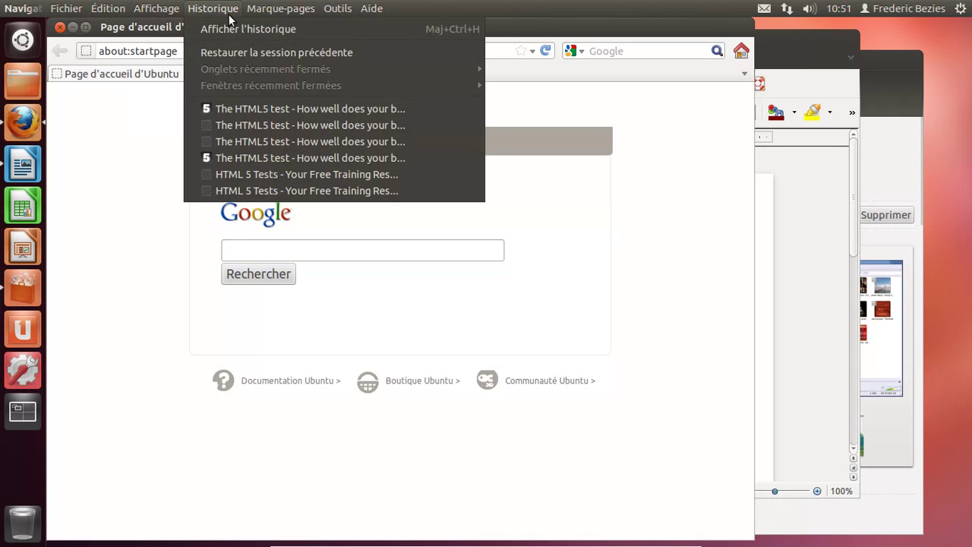
mouse_move(277, 12)
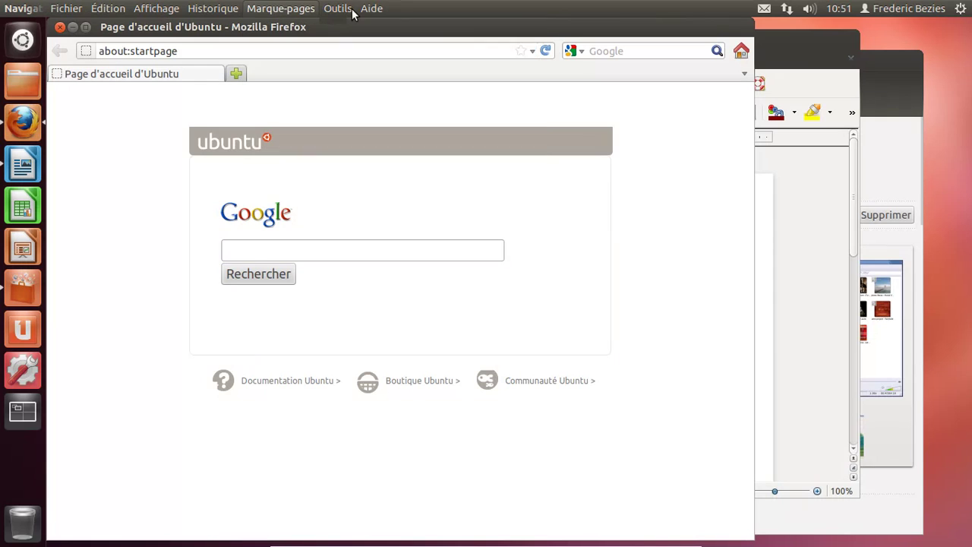
mouse_move(357, 11)
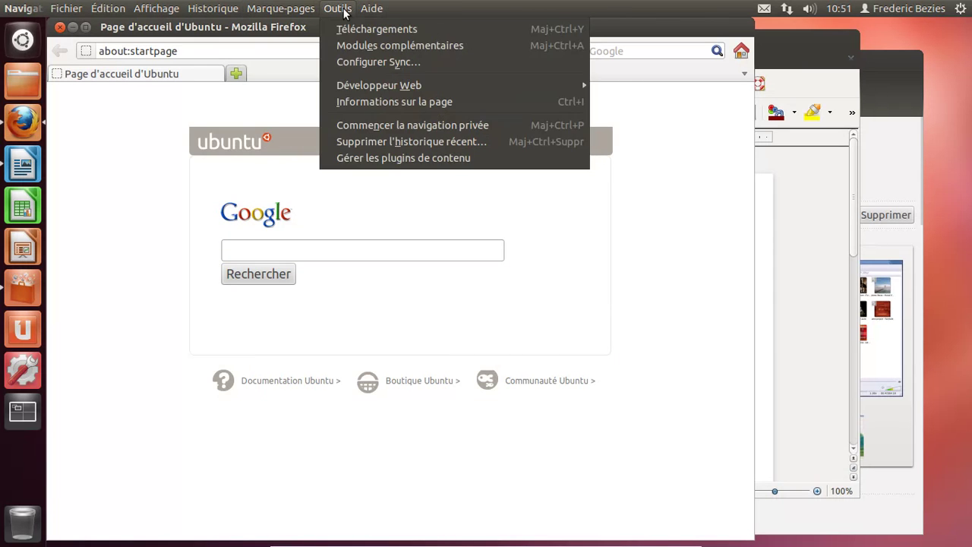
click(256, 157)
- Open the Téléchargements window through a HUD search for 'télé', then close it
key(alt)
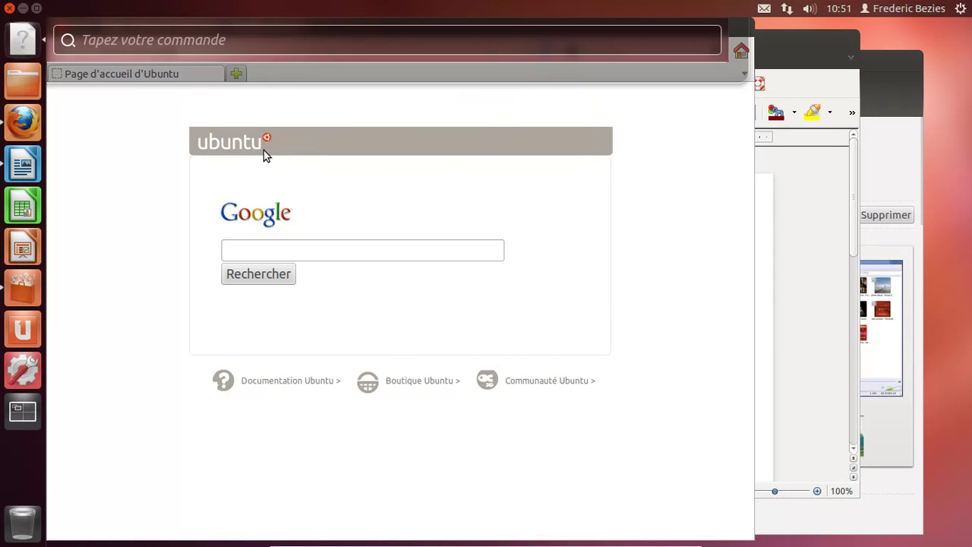
text(télé)
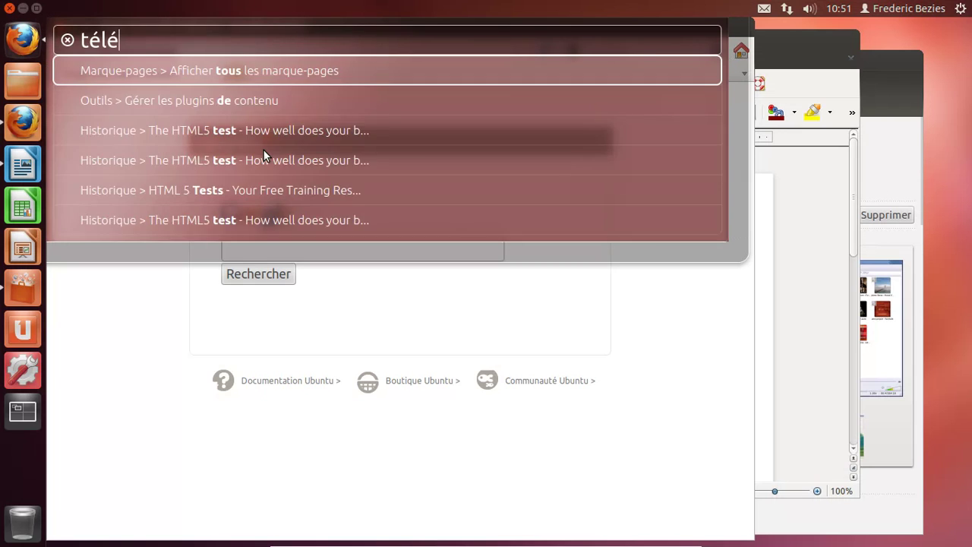
click(233, 70)
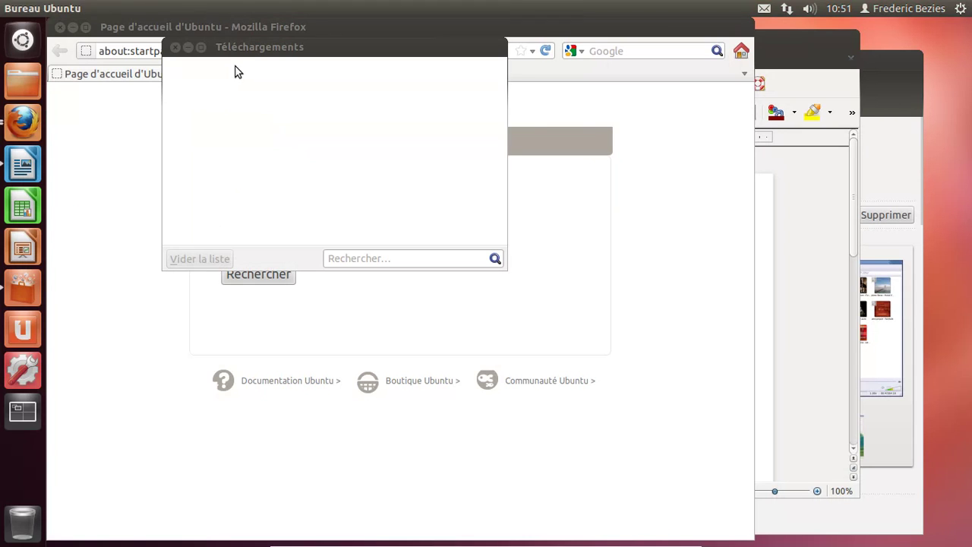
click(175, 48)
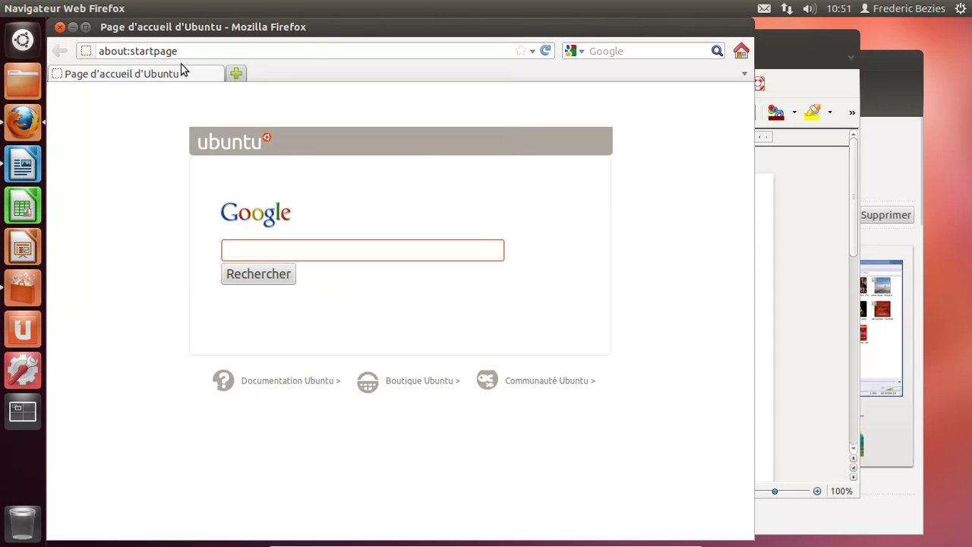
- Search the HUD for 'edit' and step through the matching commands
key(alt)
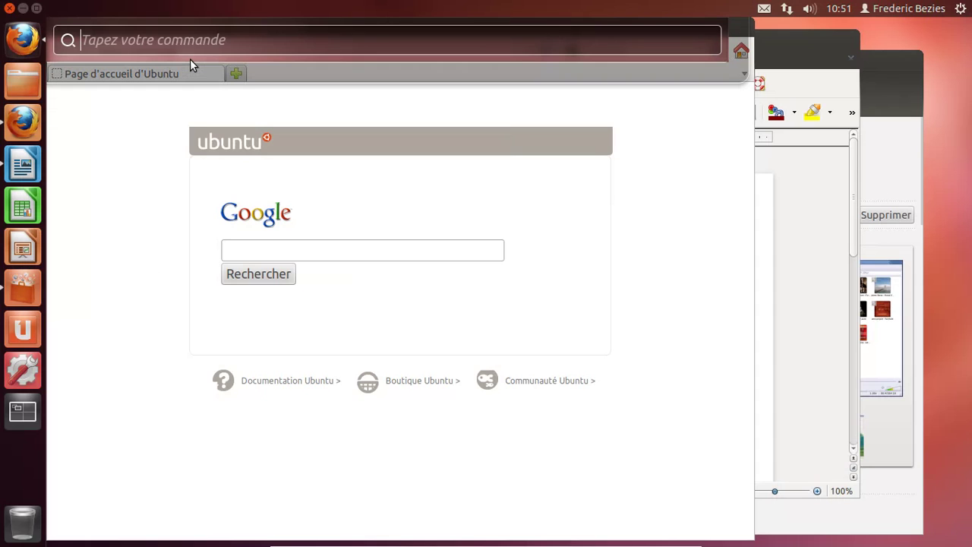
text(edit)
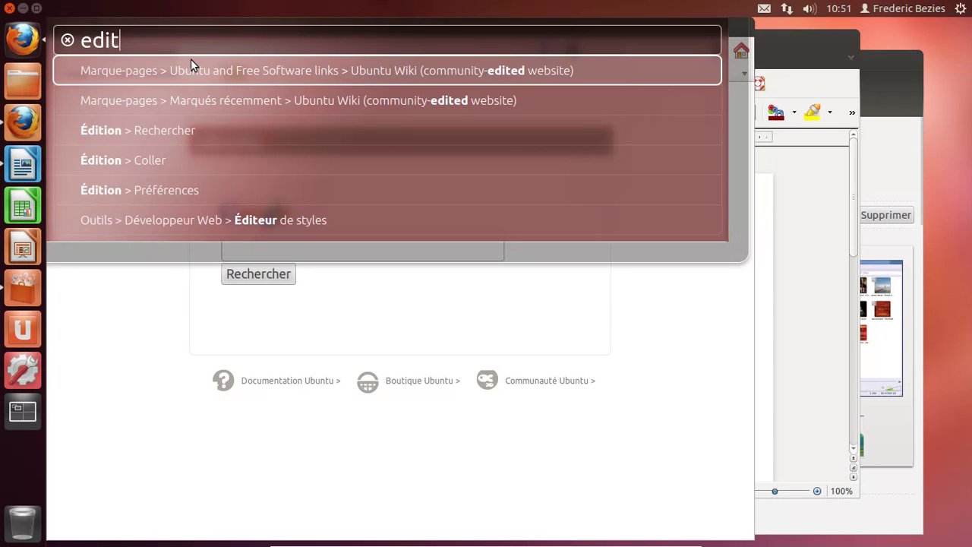
key(Down)
key(Down)
key(Down)
key(Down)
key(Down)
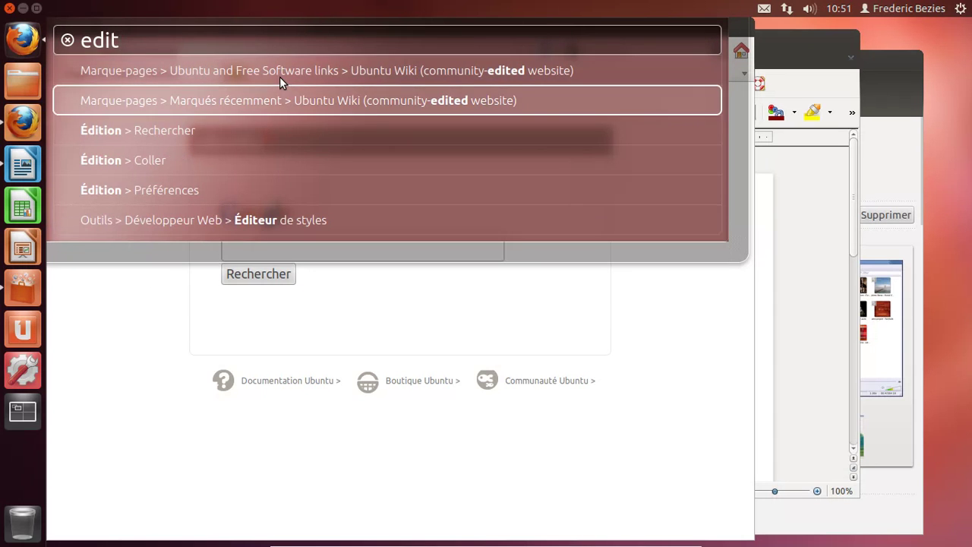
key(Up)
key(Up)
key(Up)
key(Up)
key(BackSpace)
key(BackSpace)
key(BackSpace)
key(BackSpace)
key(Escape)
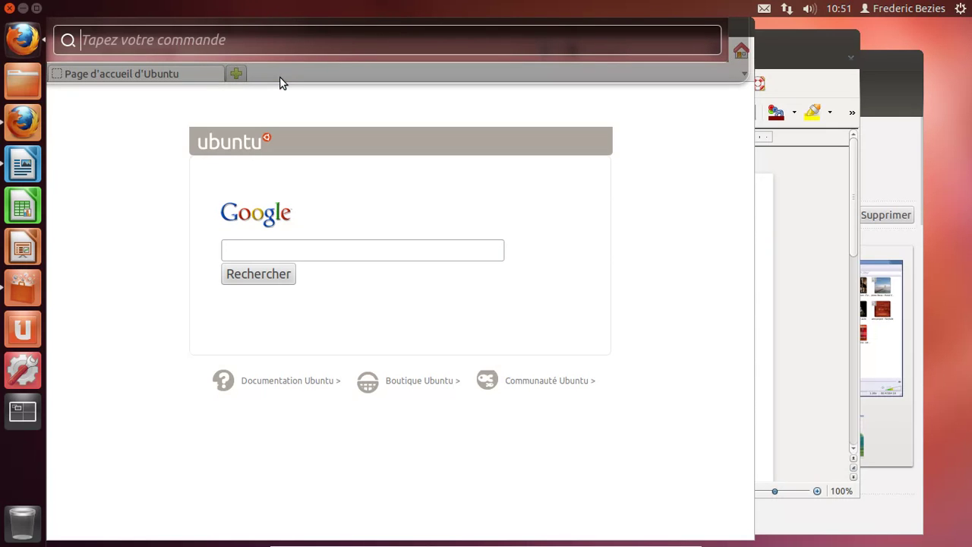
- Search the HUD for 'for', browse the matches, then close Firefox
text(for)
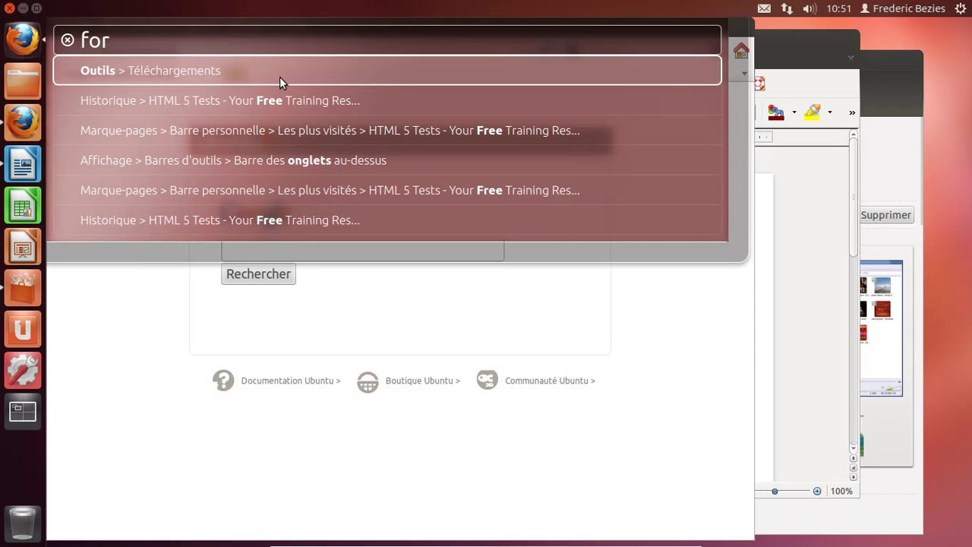
key(Down)
key(Down)
key(Down)
key(Down)
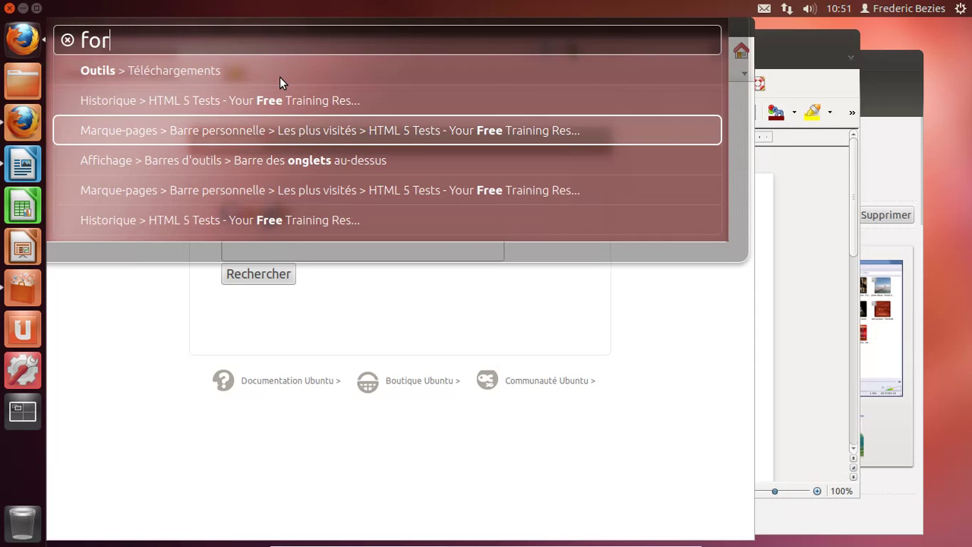
key(Up)
key(Up)
key(Up)
key(Up)
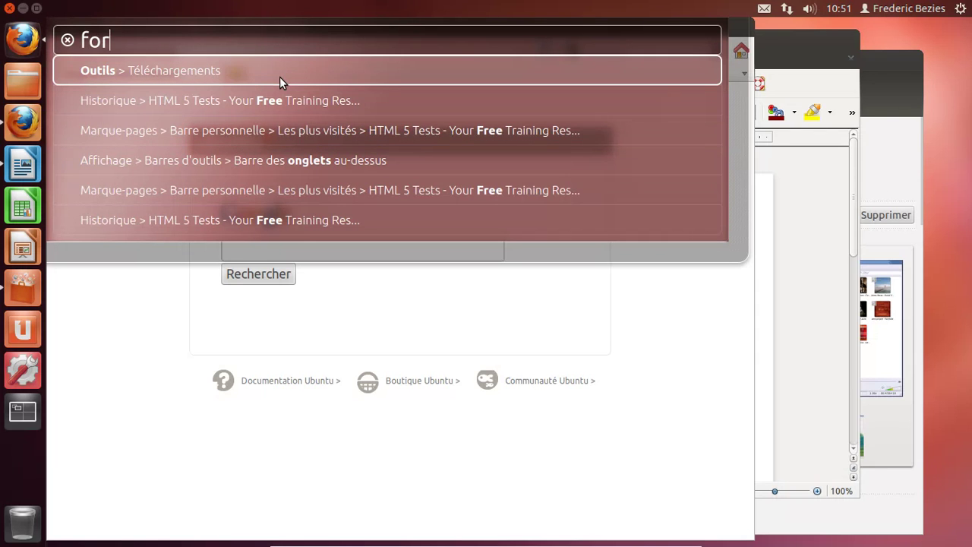
key(Return)
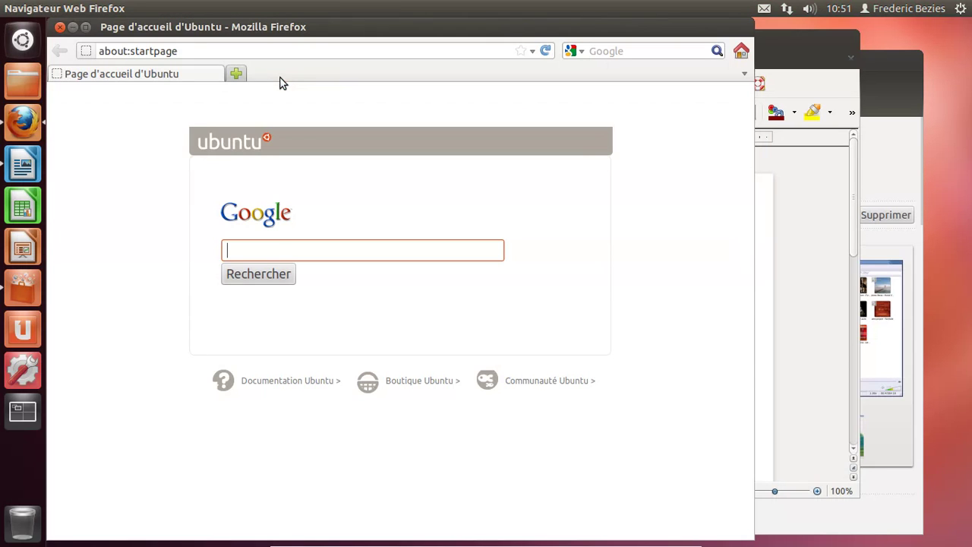
click(60, 26)
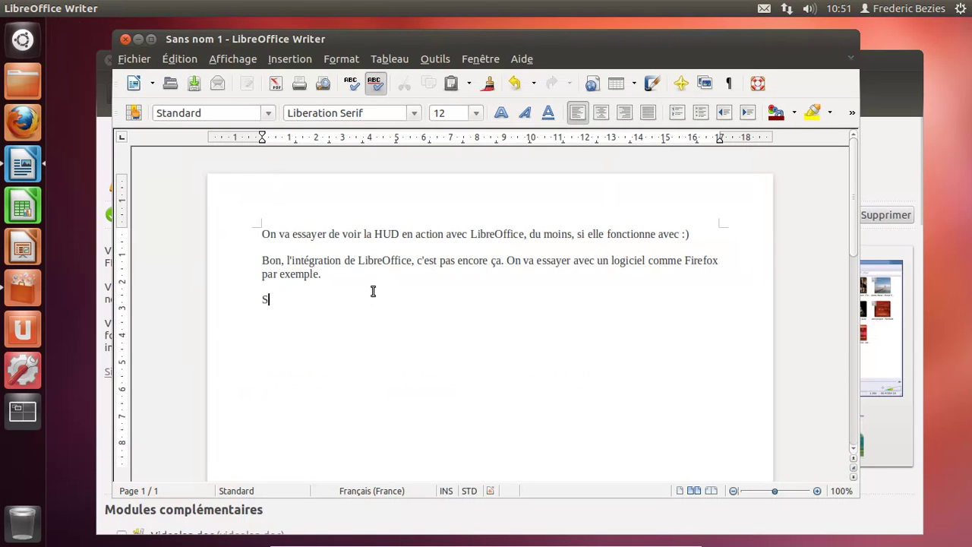
- Write the paragraph comparing Mozilla Firefox and LibreOffice, ending '... Au secours ?'
text(ympa peut-être, mais )
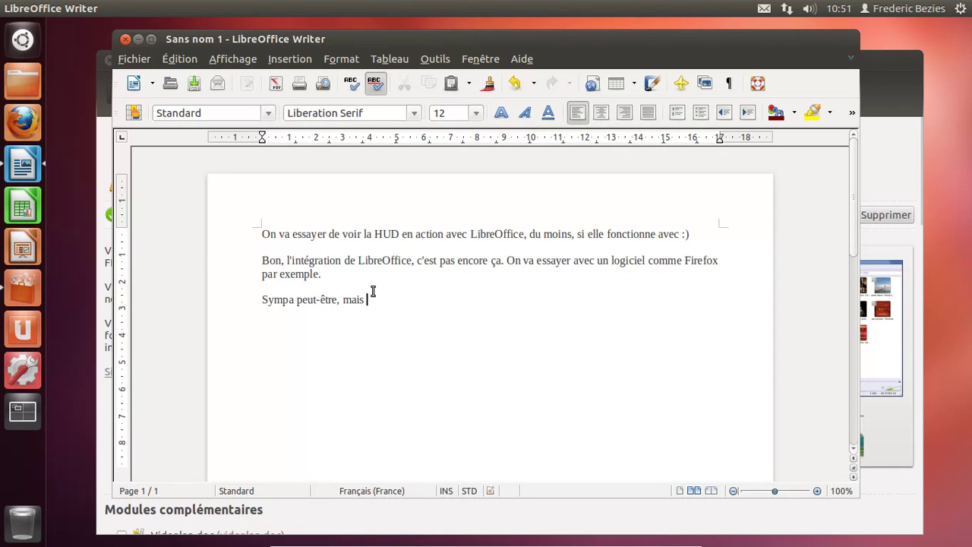
text(déjà)
text(ogiciel m)
key(BackSpace)
key(BackSpace)
key(BackSpace)
key(BackSpace)
key(BackSpace)
key(BackSpace)
text(ciel assez si)
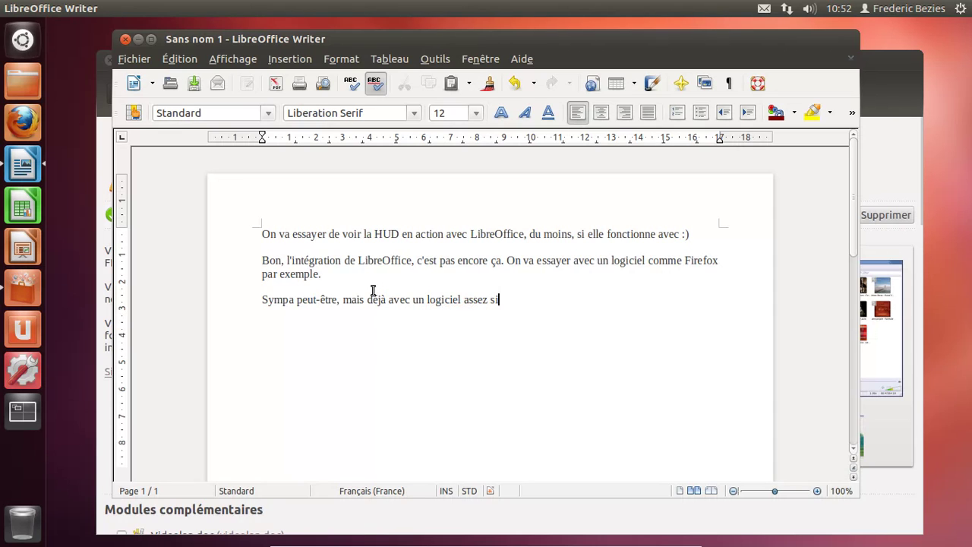
text(mple au niveau options de M)
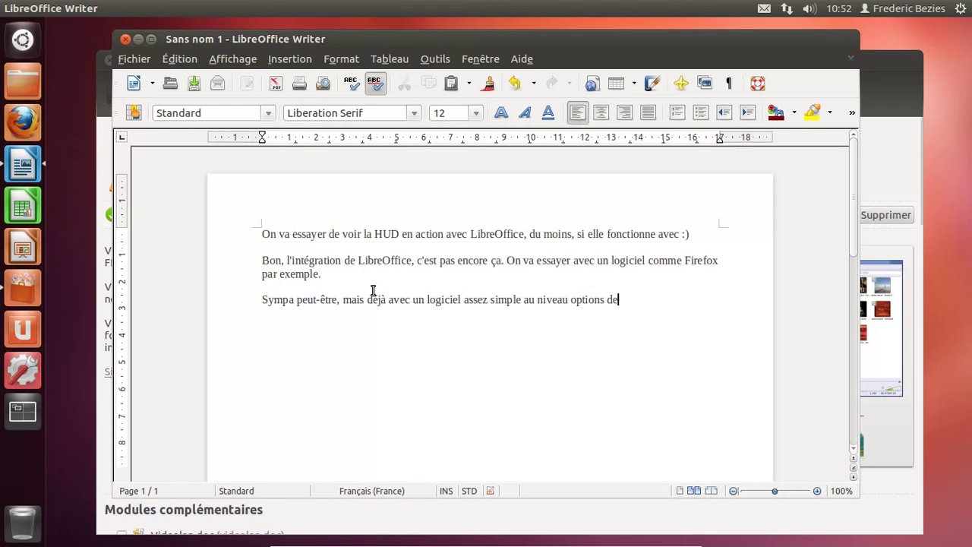
key(BackSpace)
key(BackSpace)
key(BackSpace)
key(BackSpace)
text(que Mozulla Firefox, c)
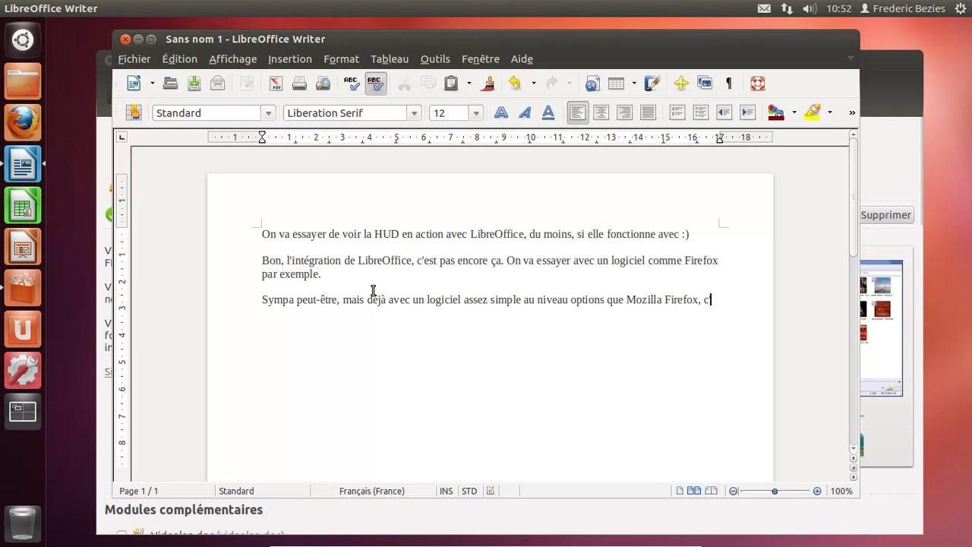
text('est pas la joie, donc avec un Libre)
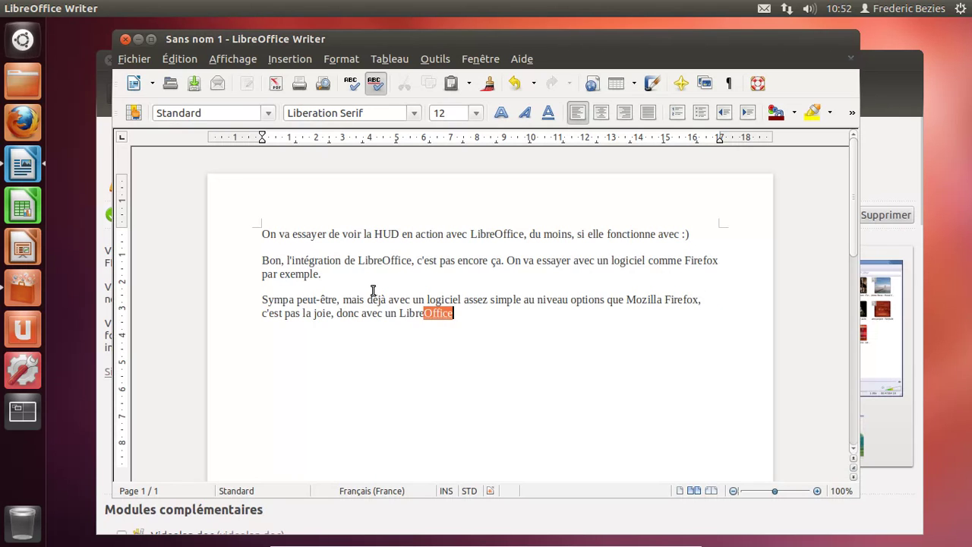
key(Return)
text(... Au secours ?!)
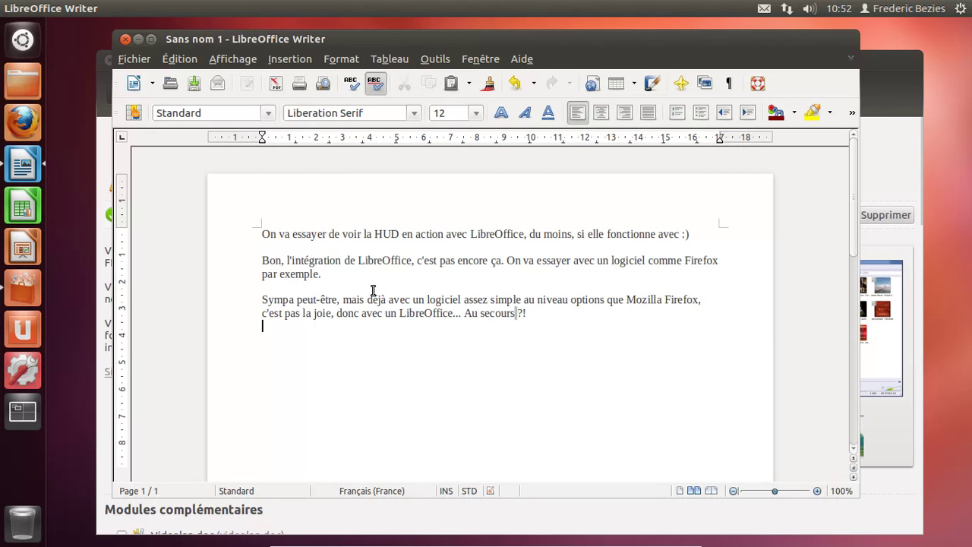
click(891, 97)
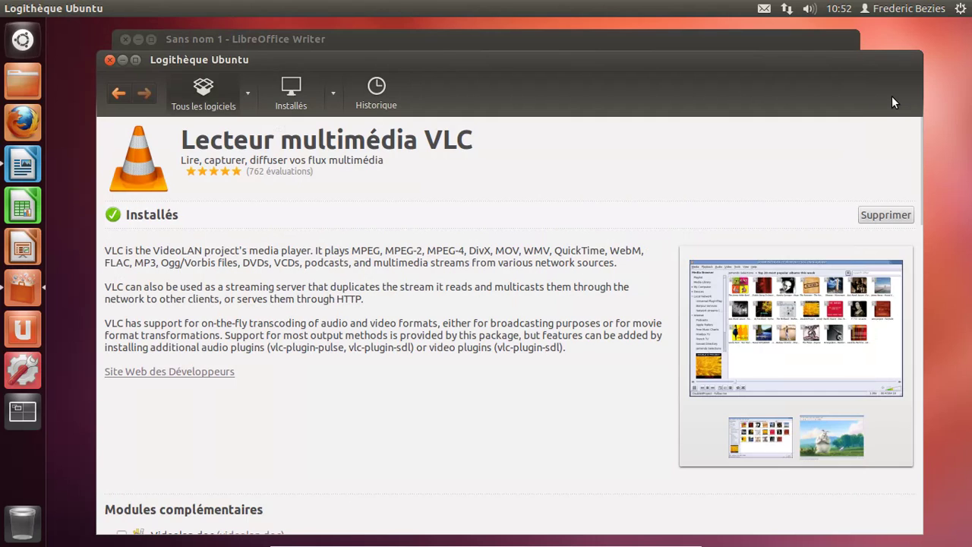
- Quit Logithèque Ubuntu with Ctrl+Q, close its crash report, and open the Dash
key(ctrl+q)
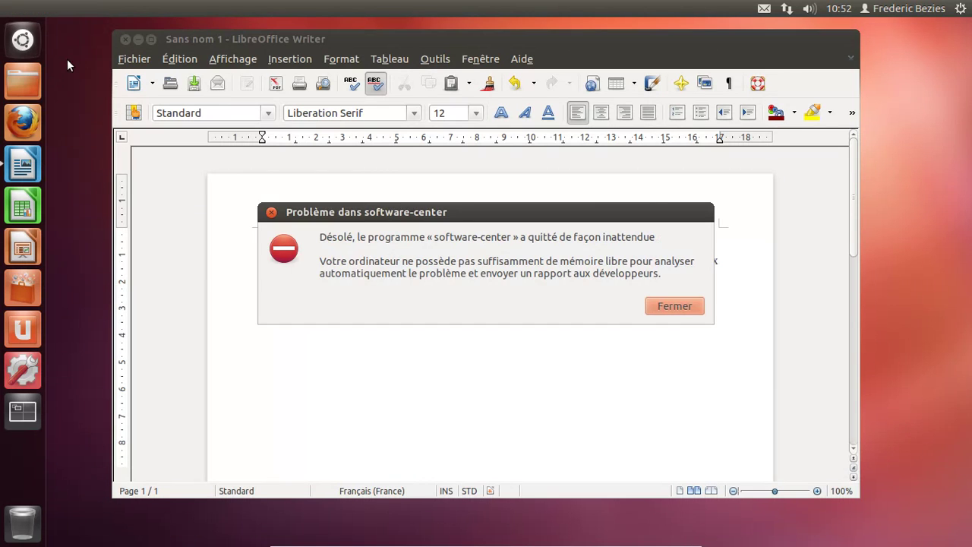
click(677, 309)
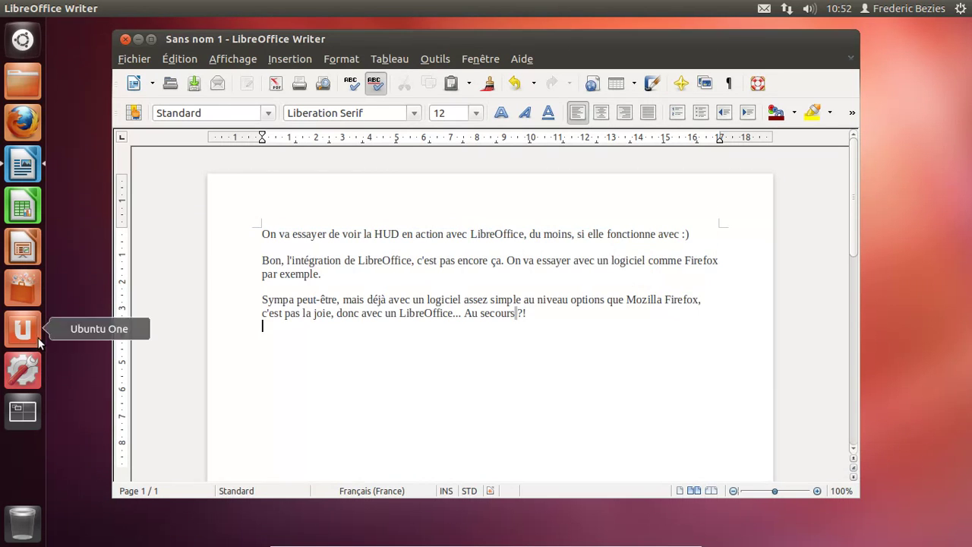
click(22, 40)
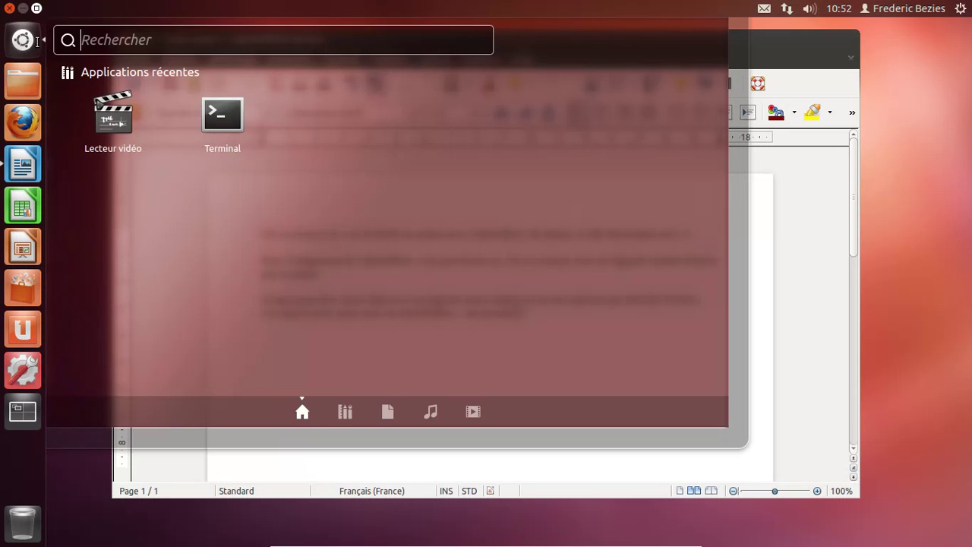
- In a new Terminal, run sudo apt-get update and then sudo apt-get upgrade
click(231, 141)
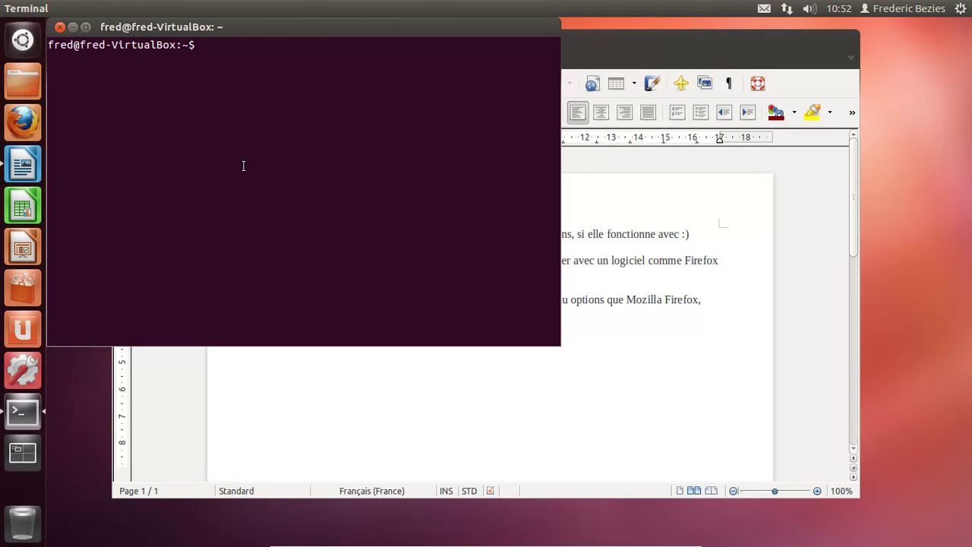
text(sudo apt)
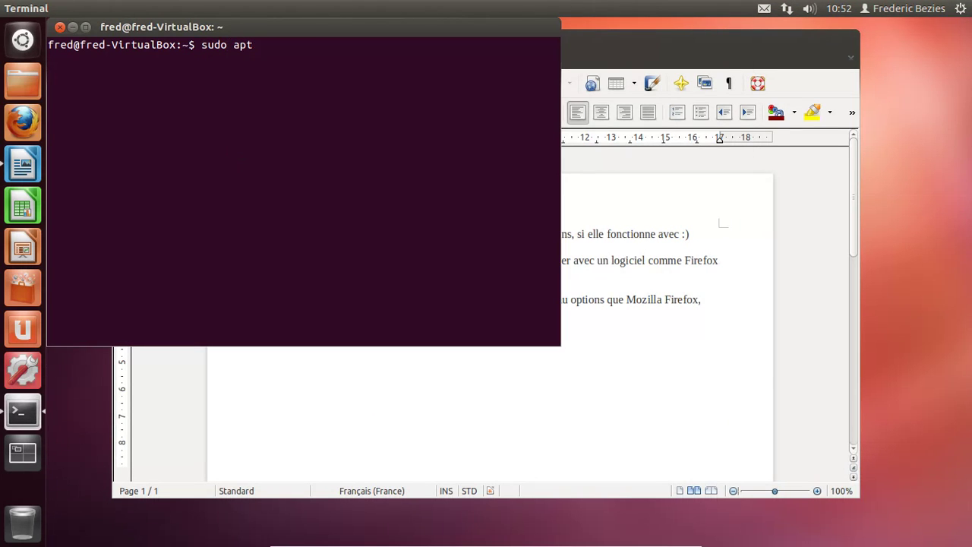
text(-get update)
key(Return)
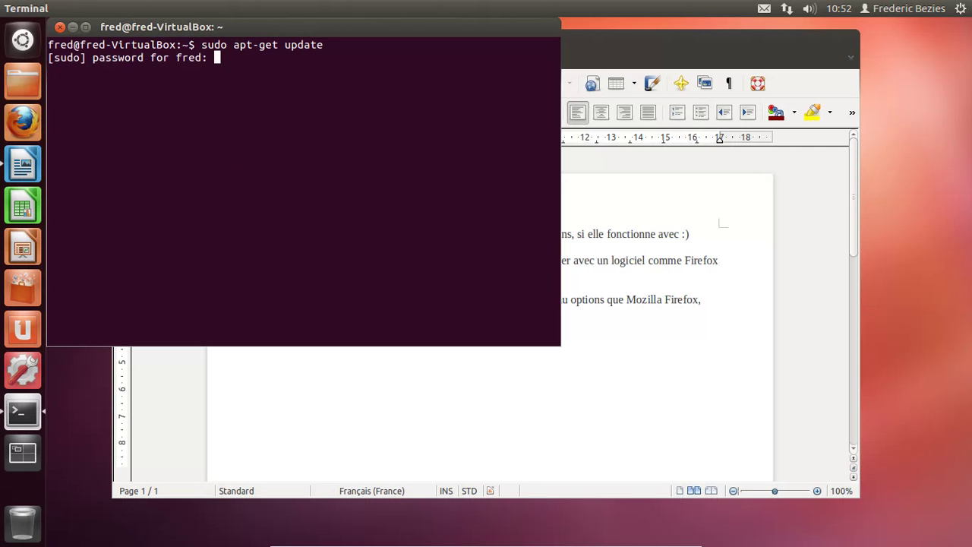
key(Return)
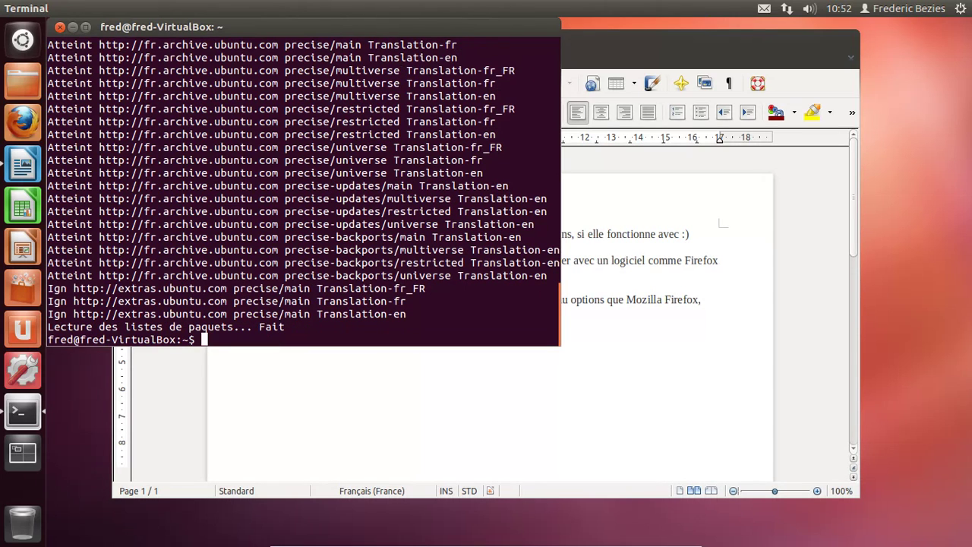
key(Up)
key(BackSpace)
key(BackSpace)
key(BackSpace)
key(BackSpace)
key(BackSpace)
key(BackSpace)
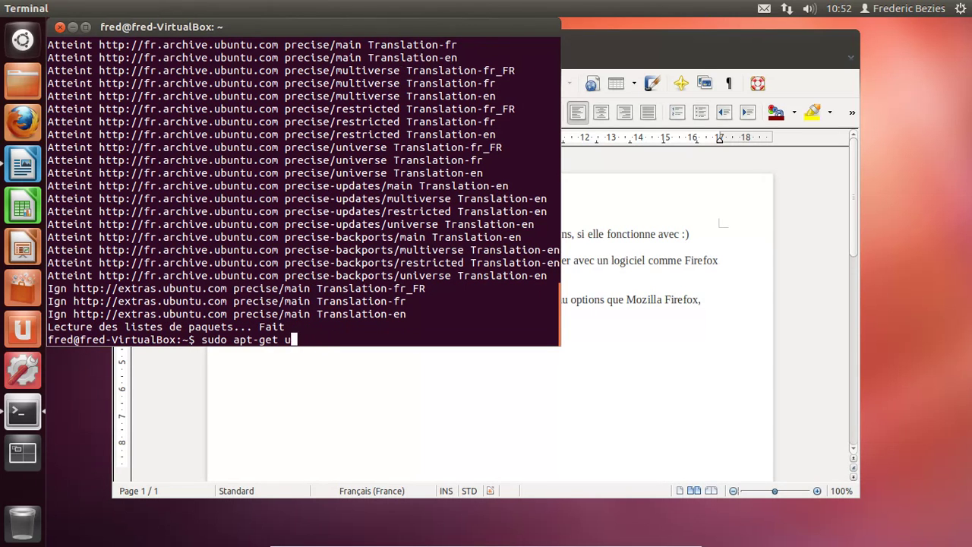
text(upgrade)
key(Return)
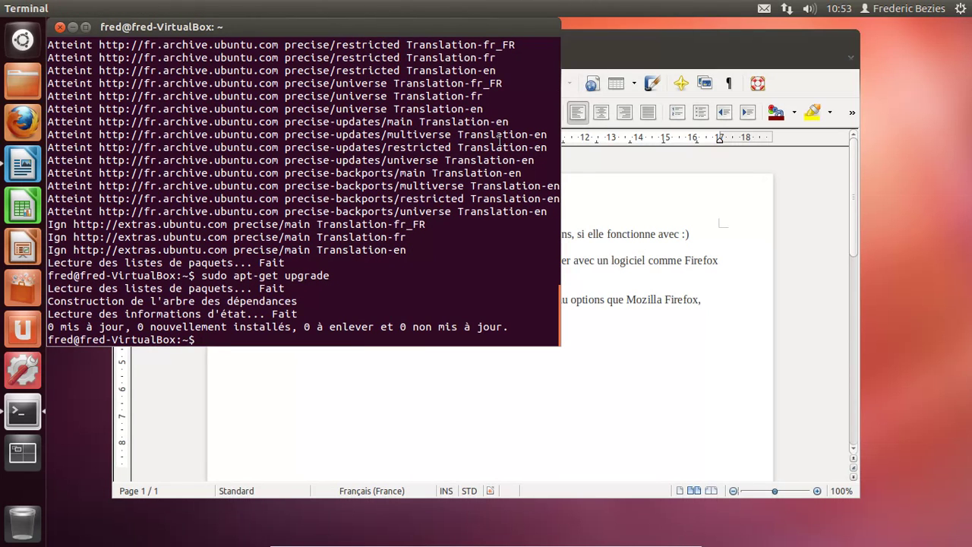
- Open /etc/apt/sources.list in nano as root
text(sudo nano)
key(BackSpace)
key(BackSpace)
key(BackSpace)
text(ano)
key(Return)
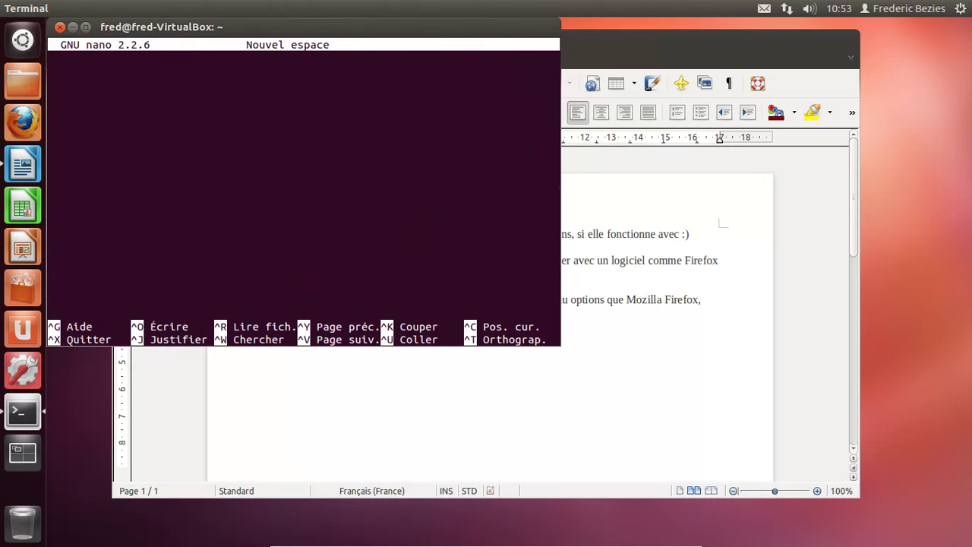
key(ctrl+x)
text(sudo n)
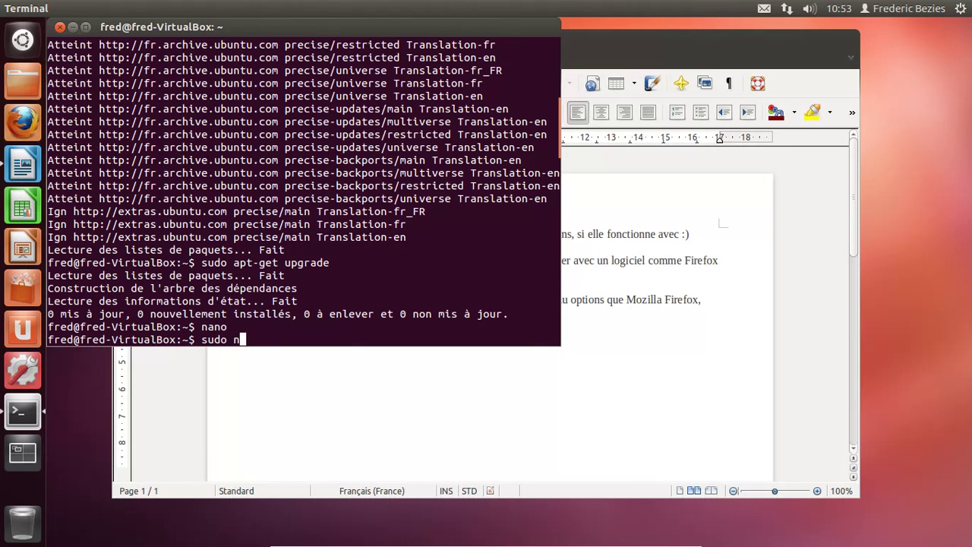
text(ano /etc/apt)
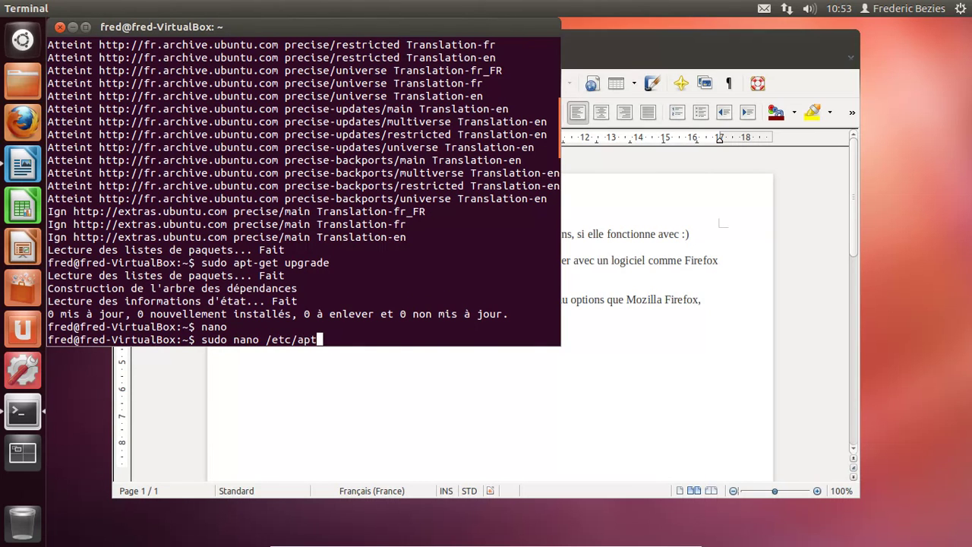
text(/sources.list)
key(Return)
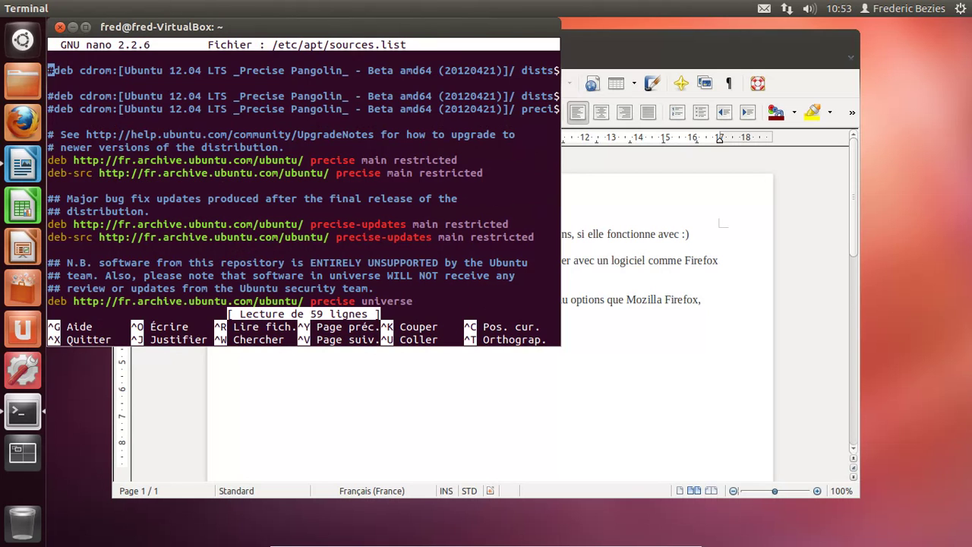
- Replace every 'fr.archive' with 'archive' in sources.list and save the file
key(ctrl+w)
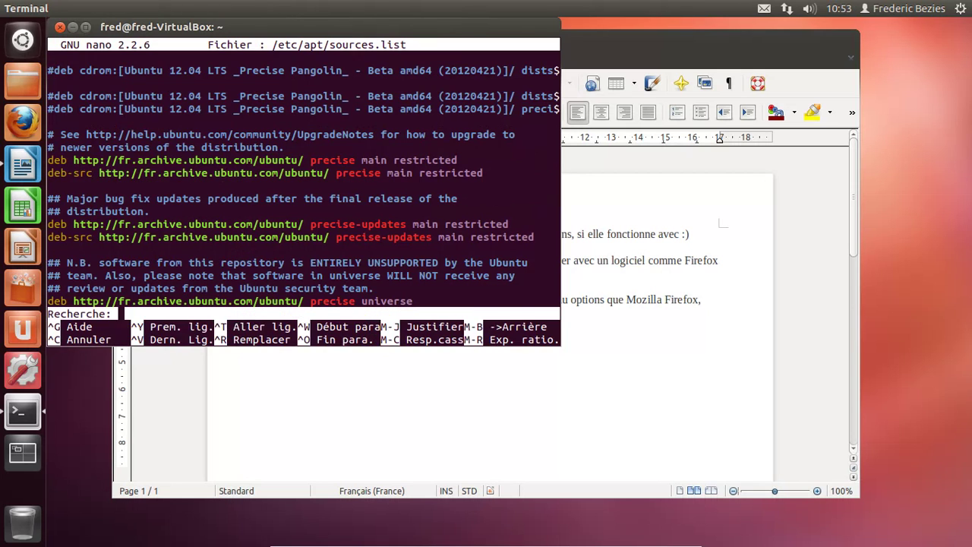
key(ctrl+r)
text(fr.archive)
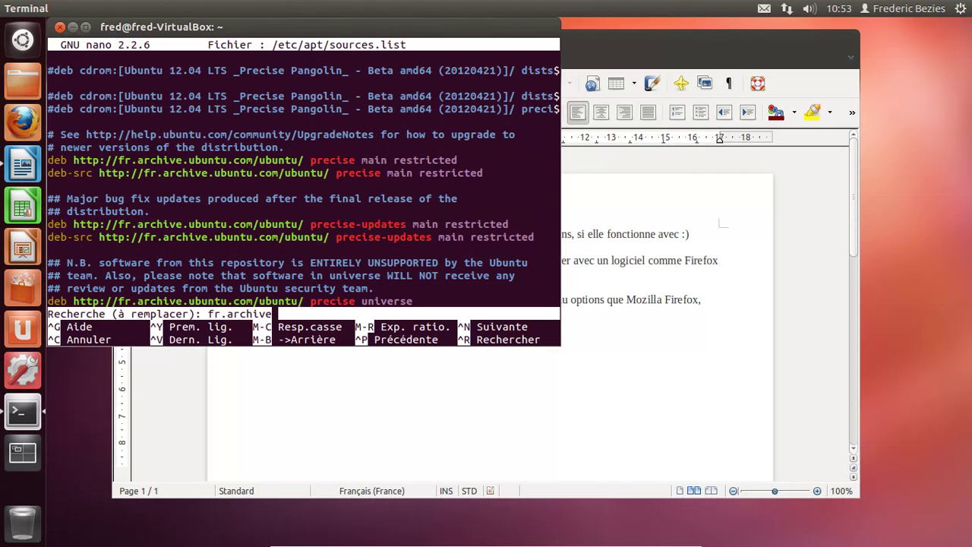
key(Return)
text(archive)
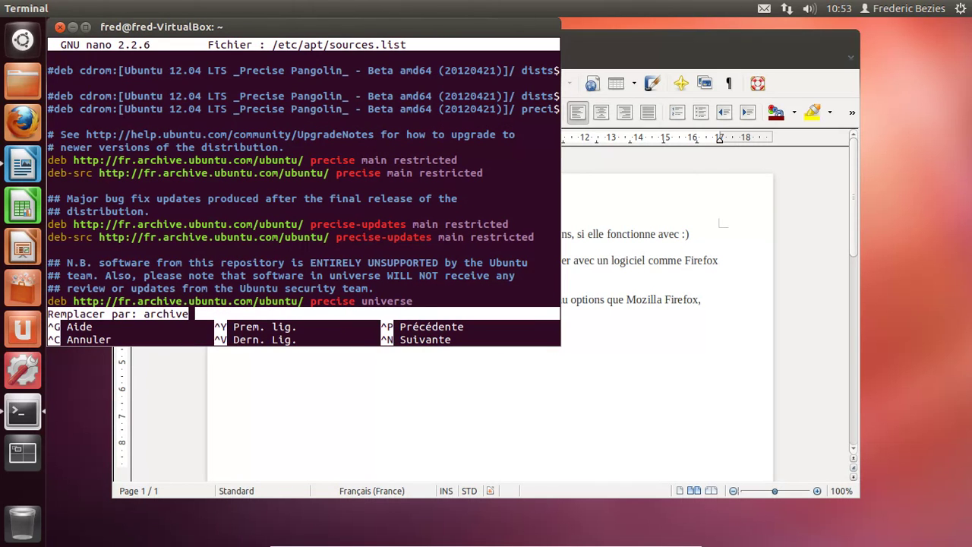
key(Return)
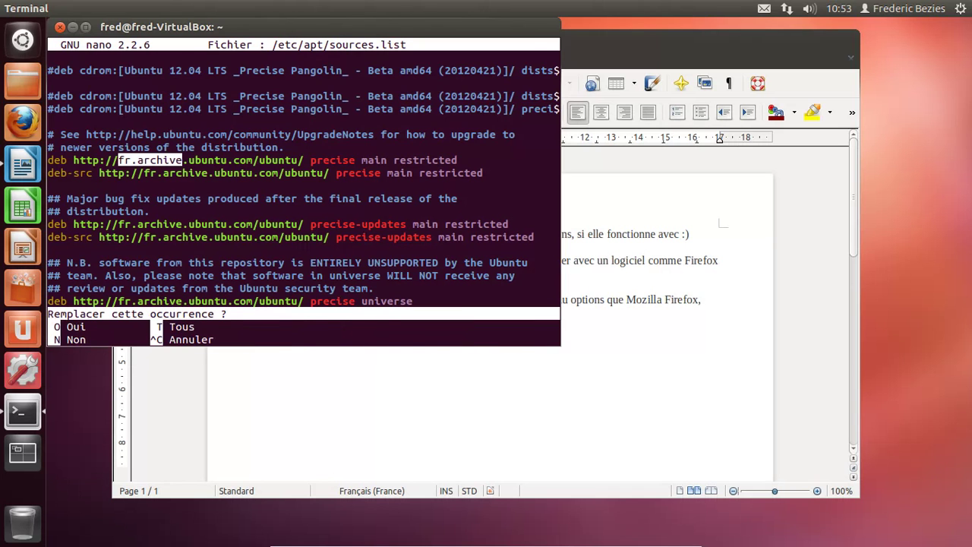
key(t)
key(ctrl+x)
key(o)
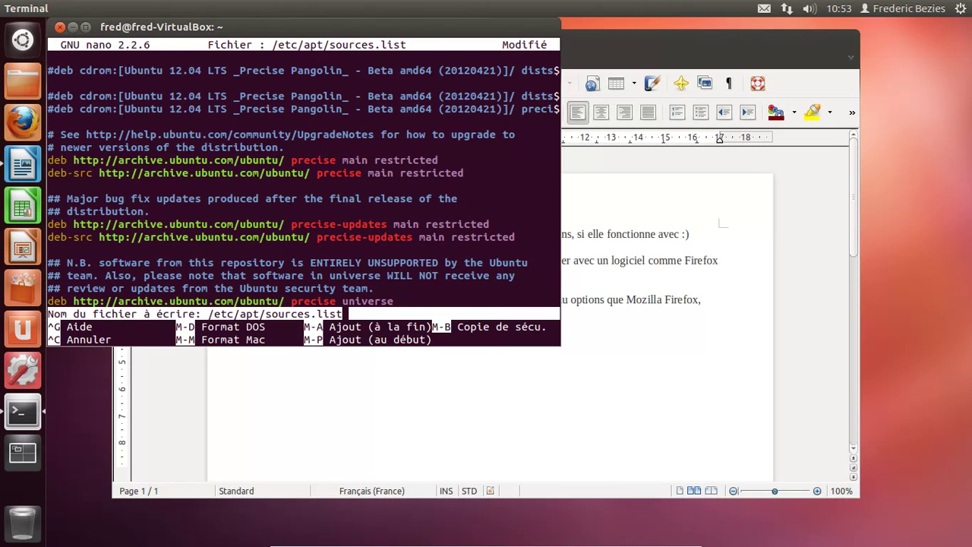
key(Return)
- Rerun sudo apt-get upgrade, then sudo apt-get update against the new mirror
text(nano)
key(Up)
key(Up)
key(Up)
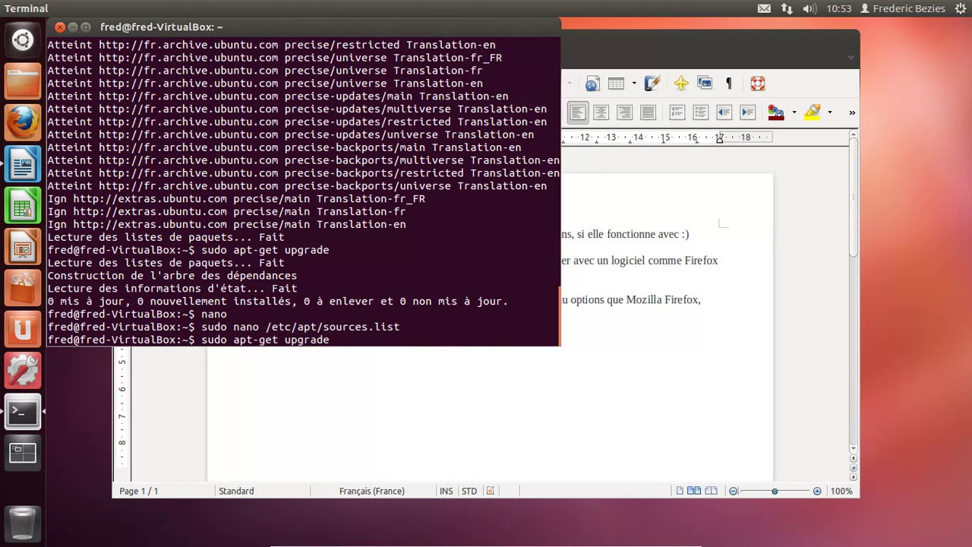
key(Return)
key(Up)
key(BackSpace)
key(BackSpace)
key(BackSpace)
key(BackSpace)
key(BackSpace)
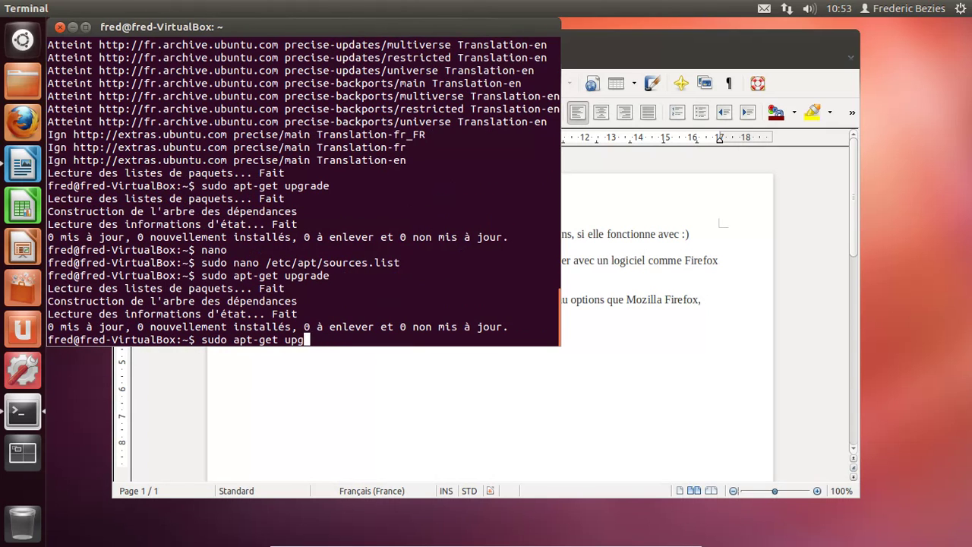
text(date)
key(Return)
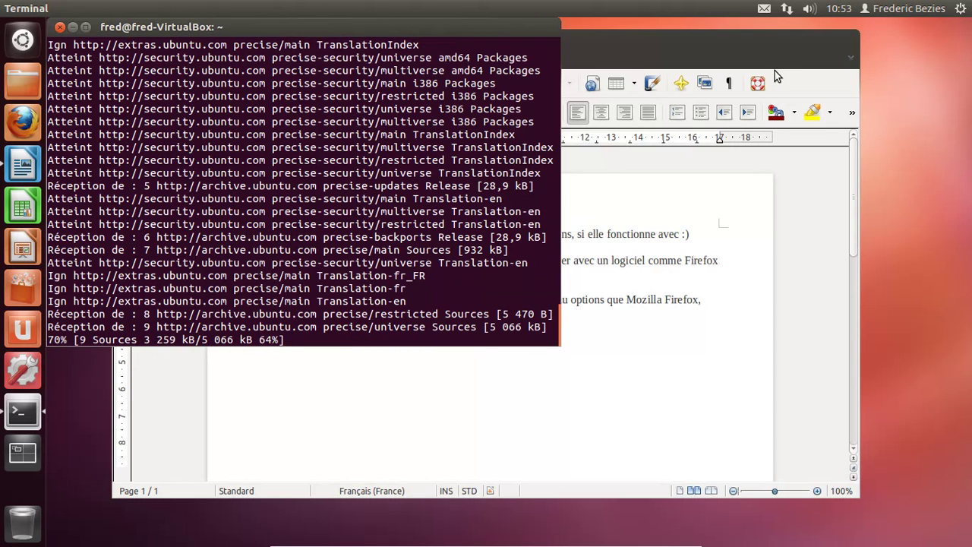
- Save the Writer document as Sans nom 1.odt in Documents and close it
click(777, 45)
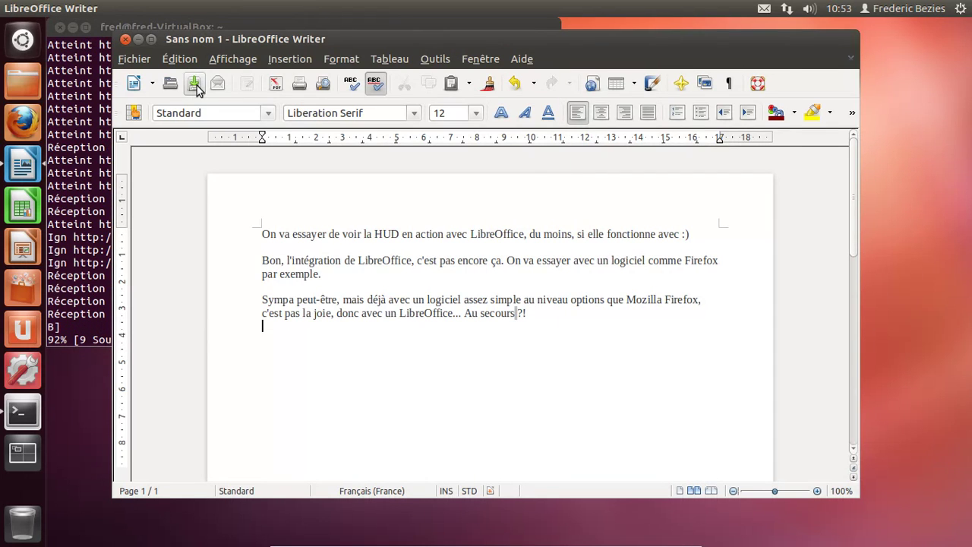
click(195, 84)
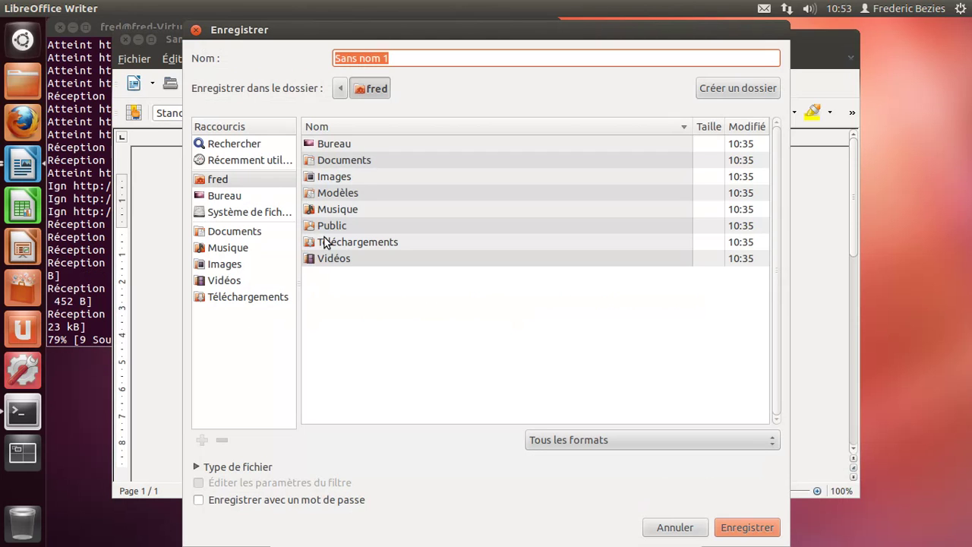
click(349, 160)
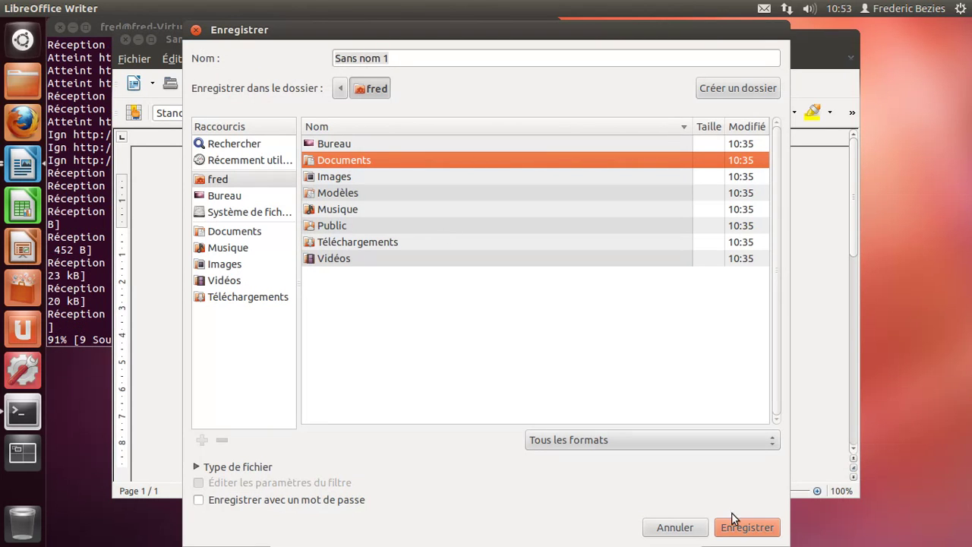
double_click(482, 161)
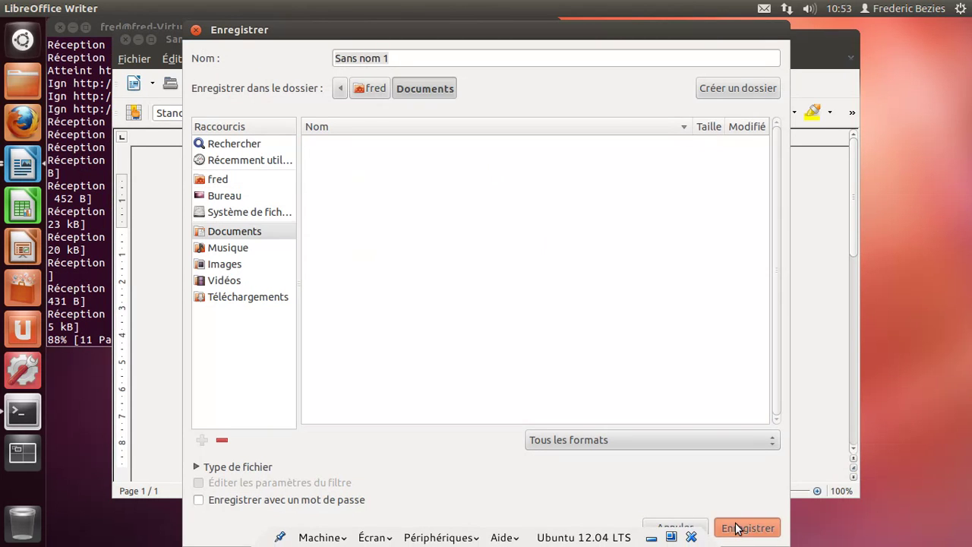
click(735, 527)
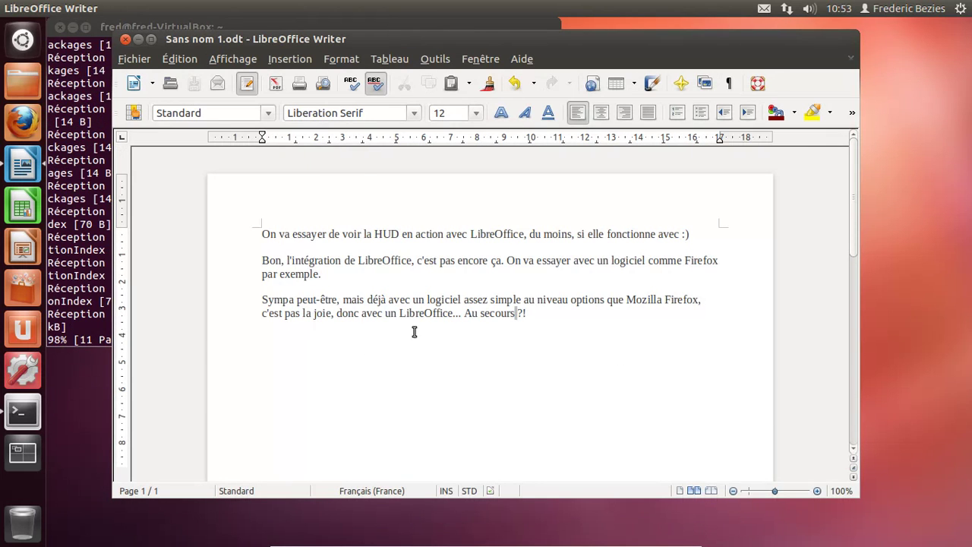
click(126, 40)
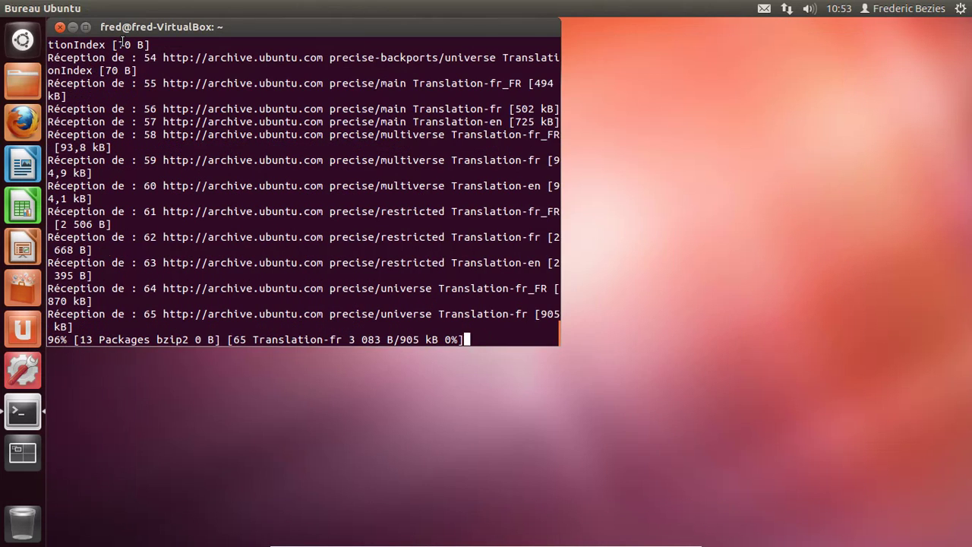
- Choose 'Configurer le microblogage...' from the top-panel messaging menu
click(788, 12)
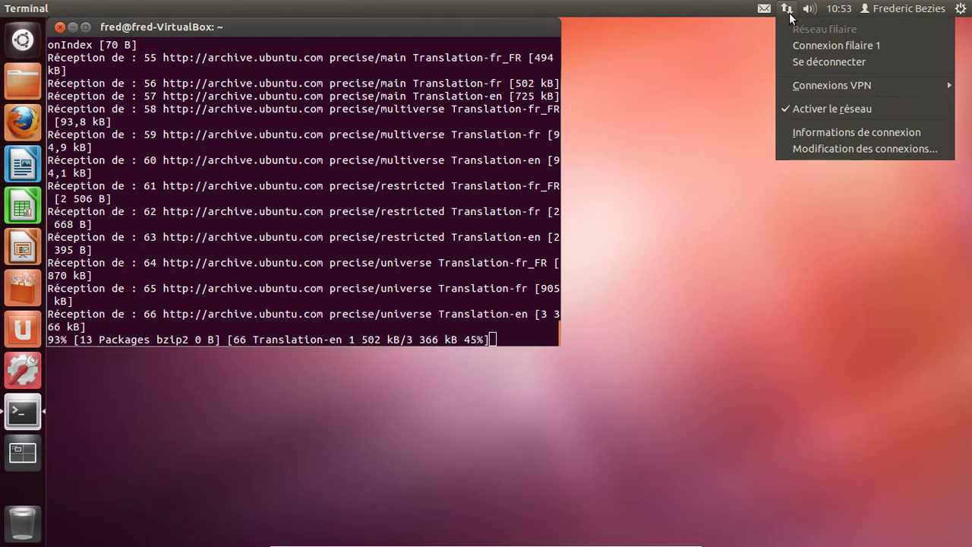
mouse_move(767, 10)
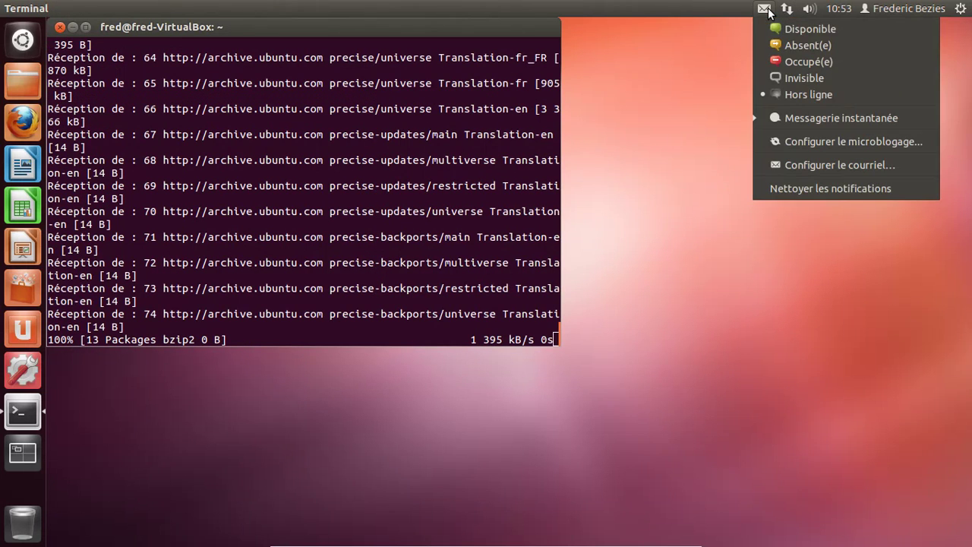
click(815, 146)
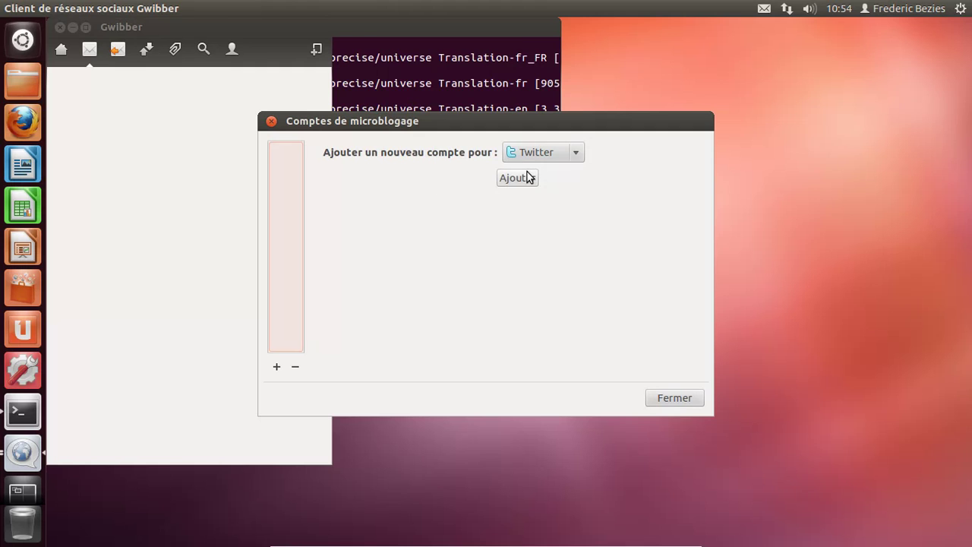
- Add a Twitter account in Gwibber, entering its username and password and authorising the application
click(528, 178)
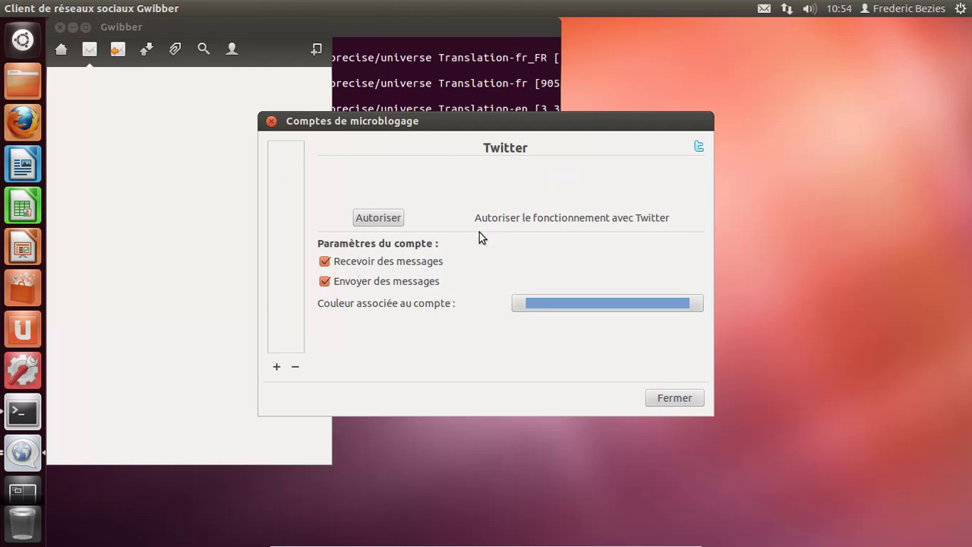
click(403, 221)
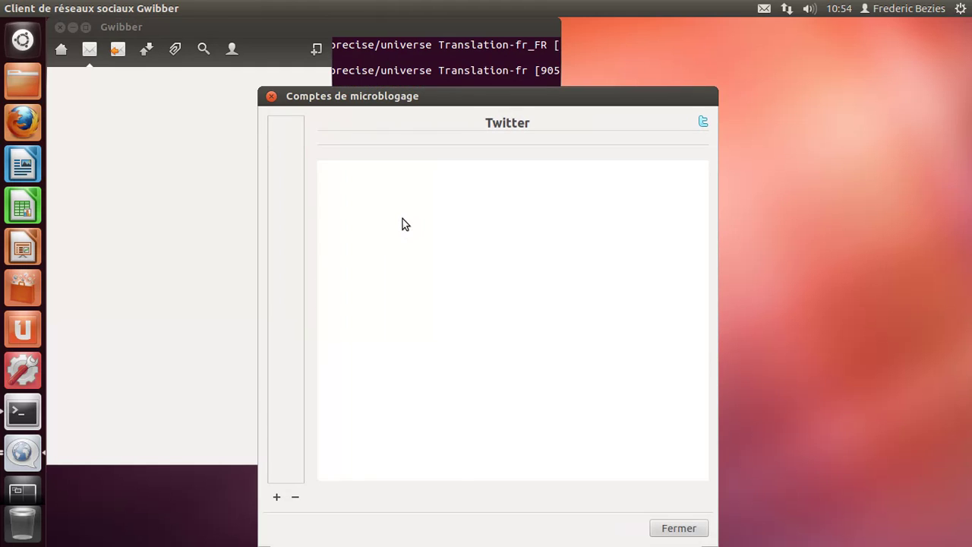
click(407, 381)
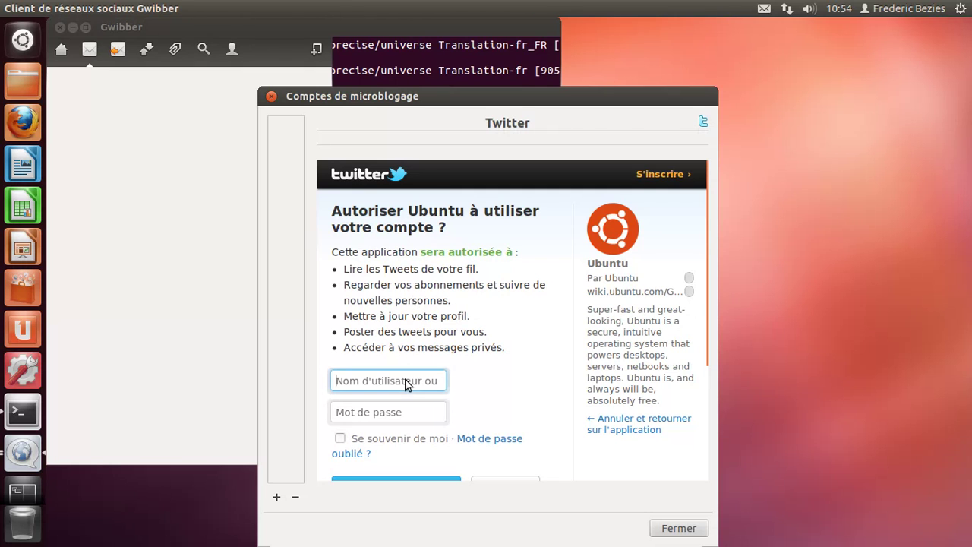
click(411, 22)
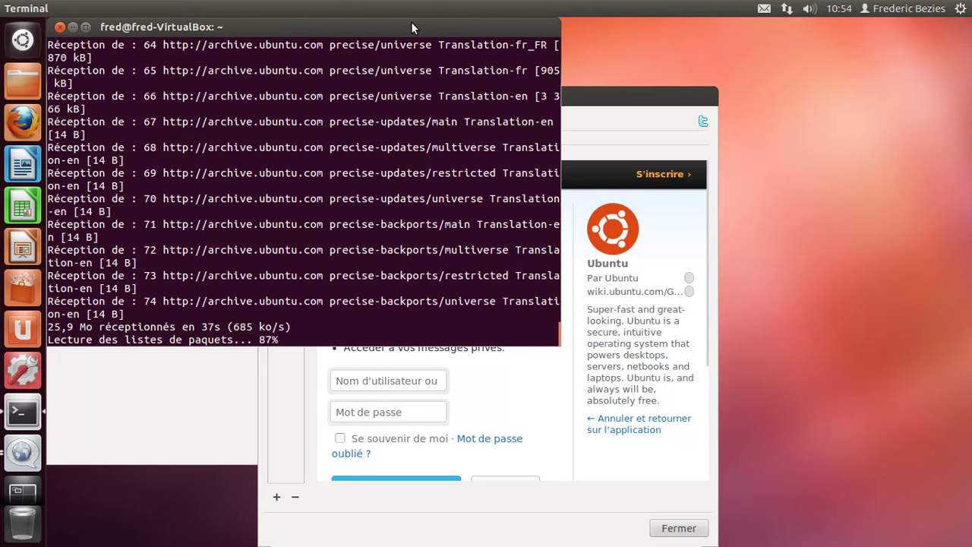
click(593, 96)
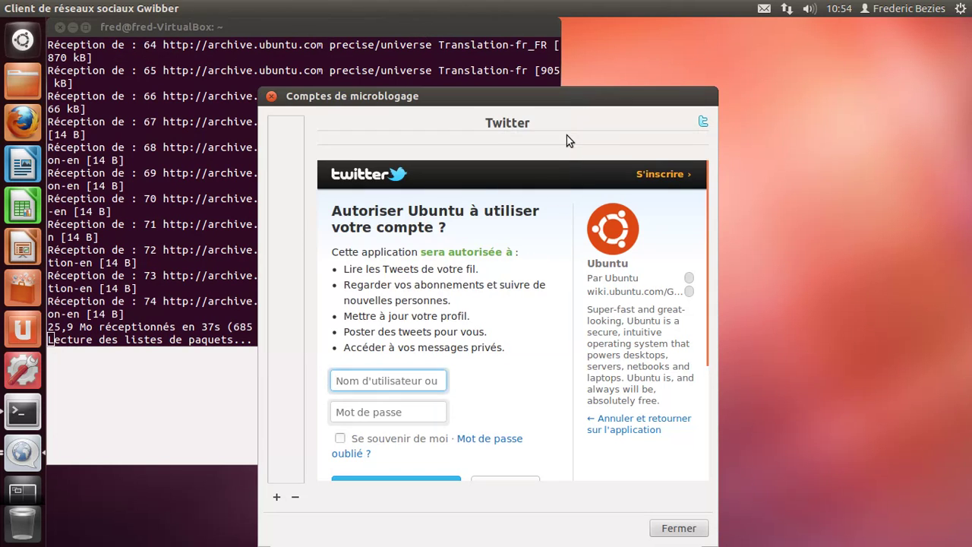
text(fredericbezies)
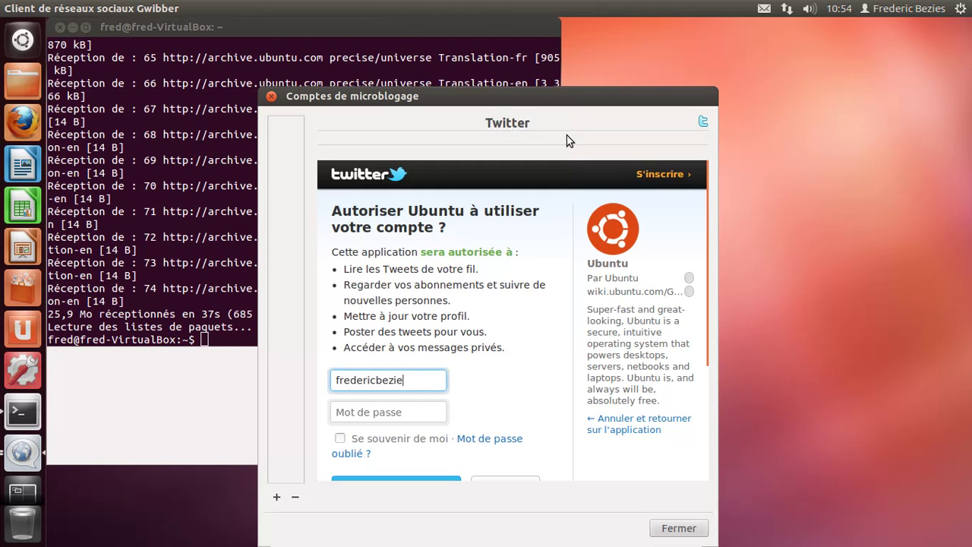
key(Tab)
text(****)
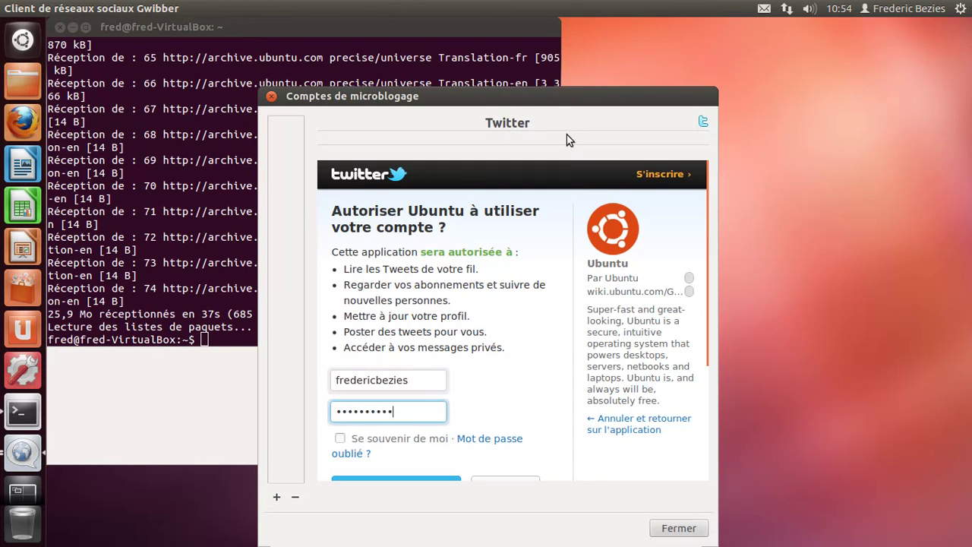
mouse_move(705, 245)
drag(709, 245, 711, 297)
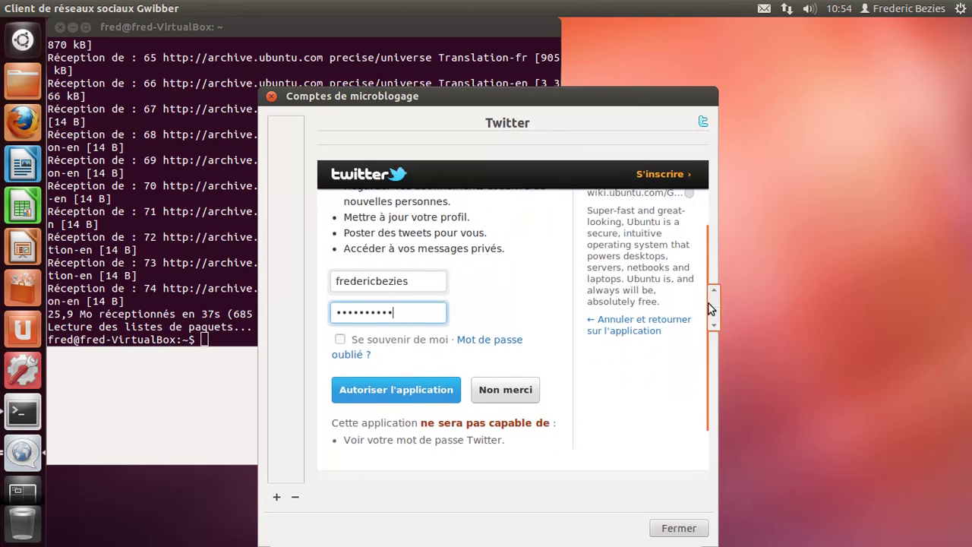
click(388, 378)
- Run sudo apt-get upgrade in the terminal, then close the terminal window
click(243, 262)
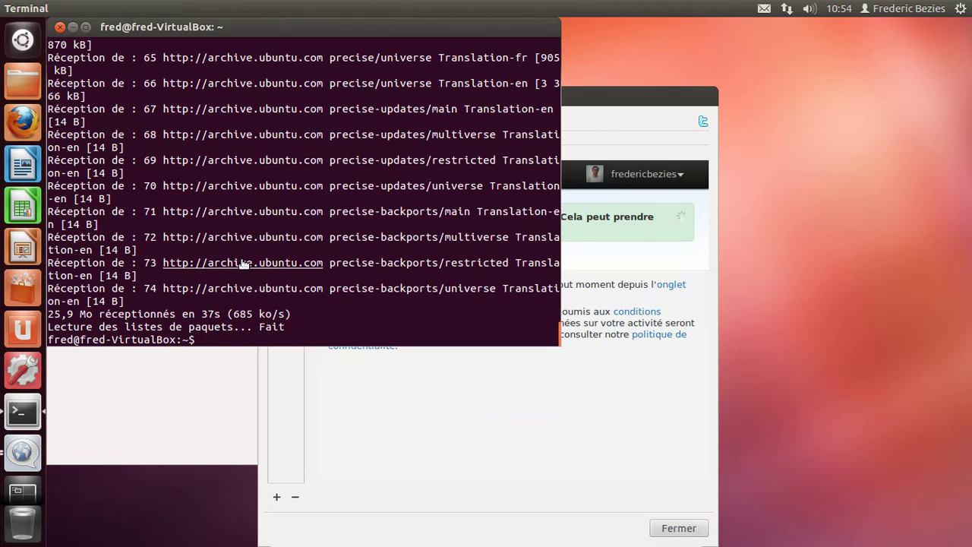
key(Up)
key(BackSpace)
key(BackSpace)
key(BackSpace)
key(BackSpace)
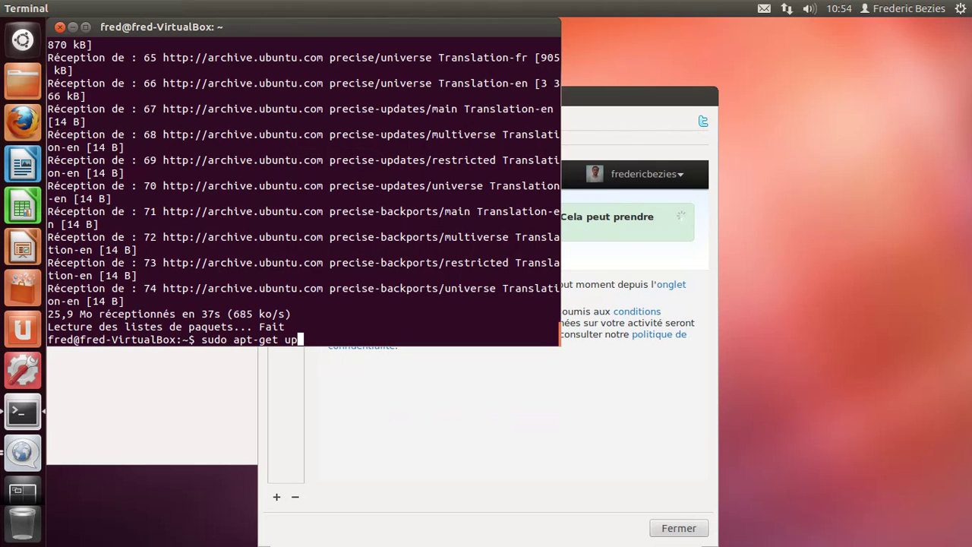
text(grade)
key(Return)
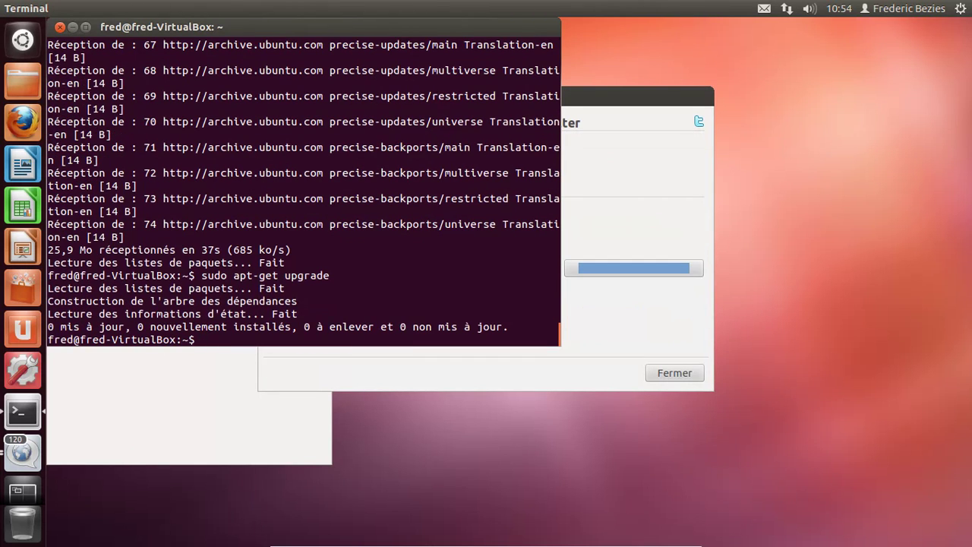
click(59, 27)
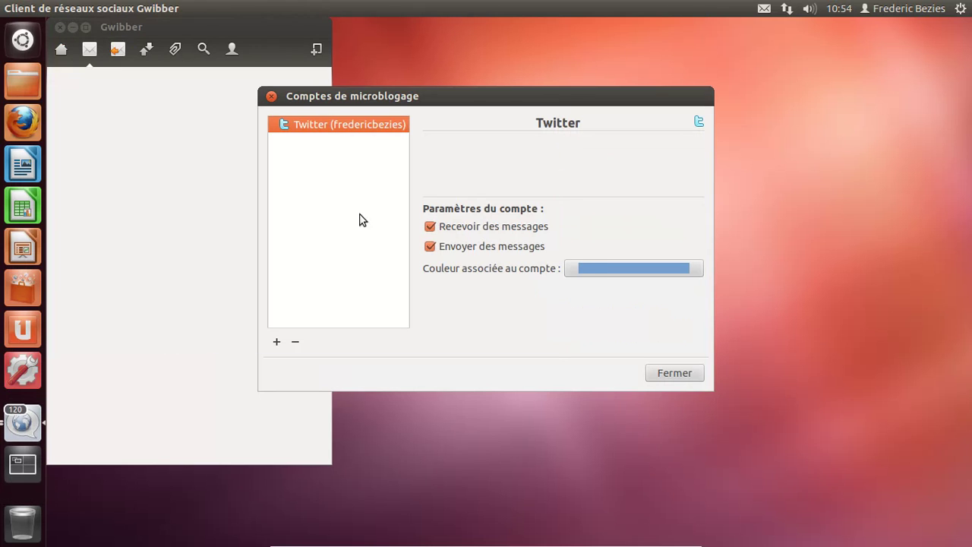
- Close the accounts dialog and start a tweet: 'Bon, pas encore complètement au point, la Ubuntu 12.04.'
click(660, 373)
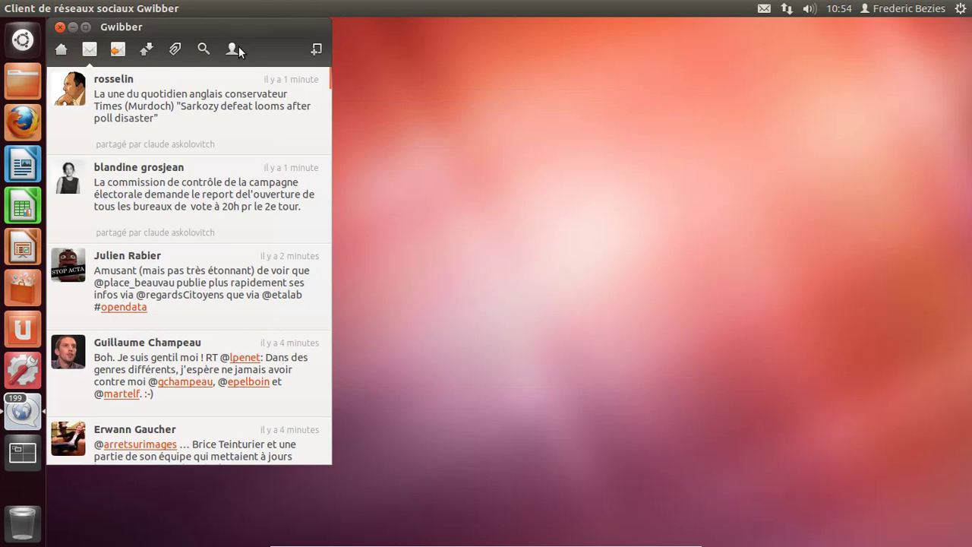
drag(234, 33, 420, 33)
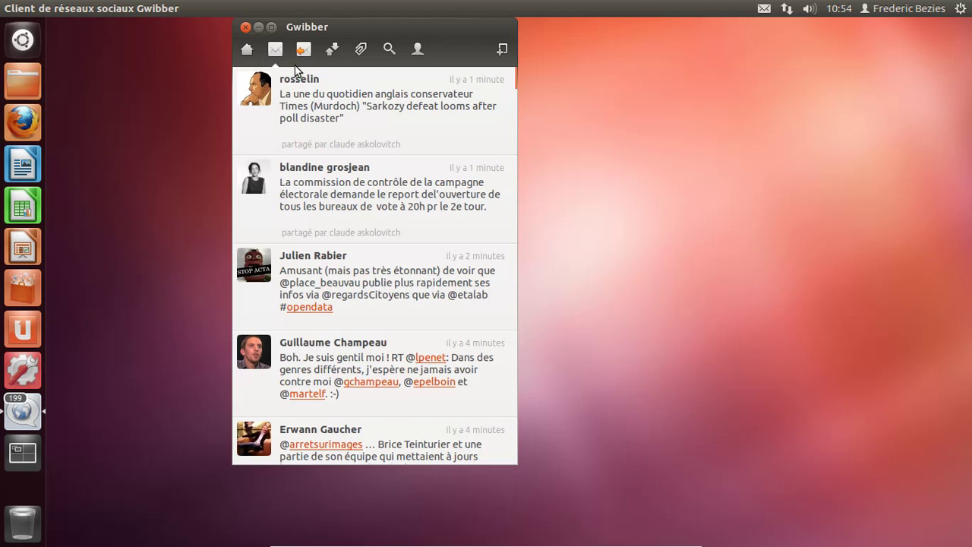
click(501, 50)
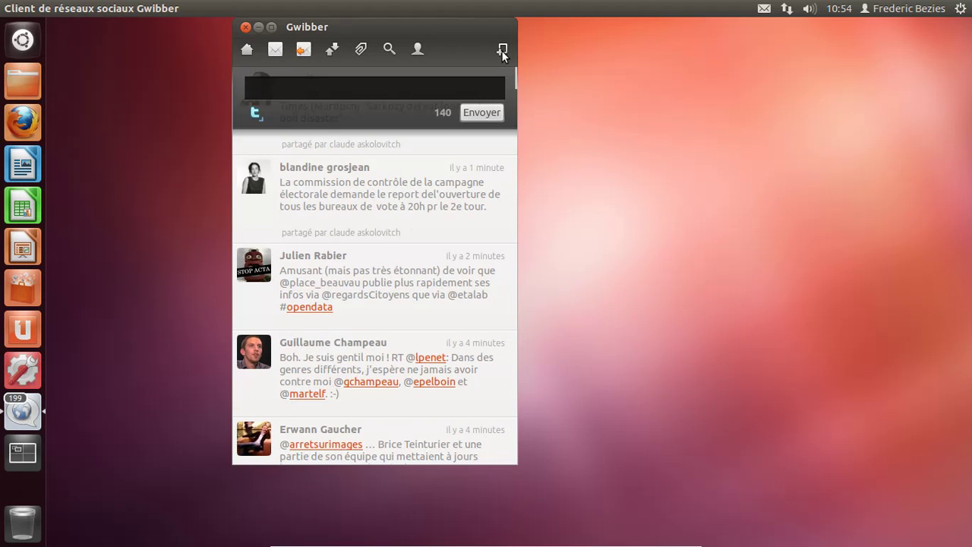
text(Bon,)
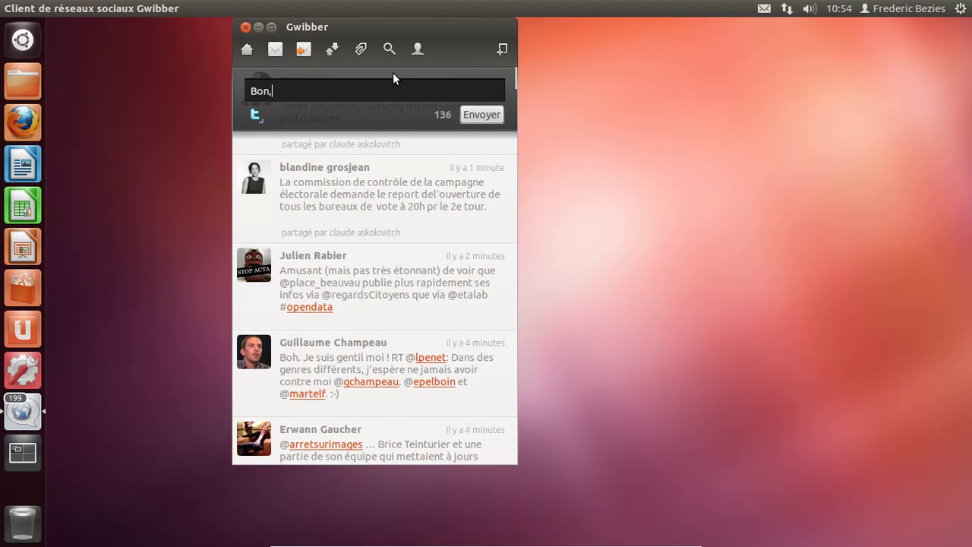
text( pas encore comp)
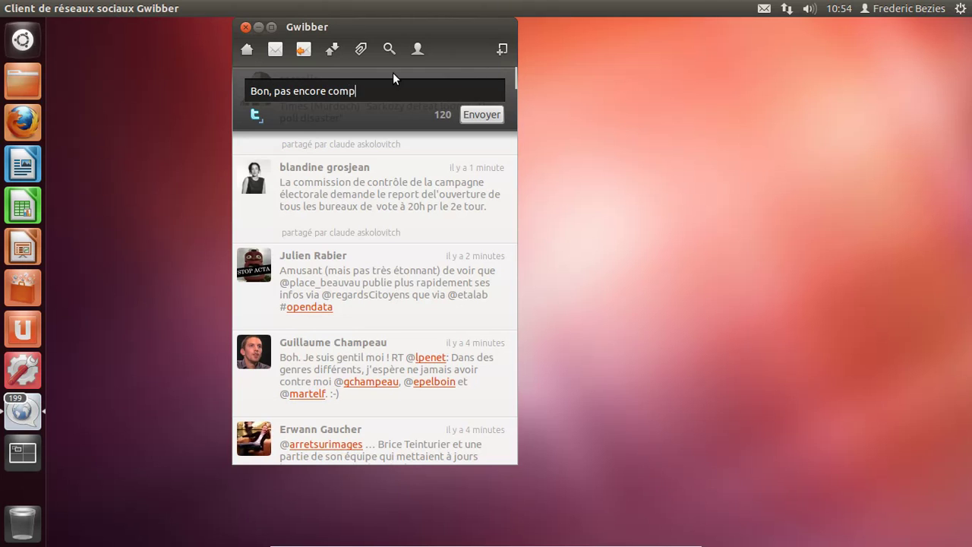
text(lètement au point)
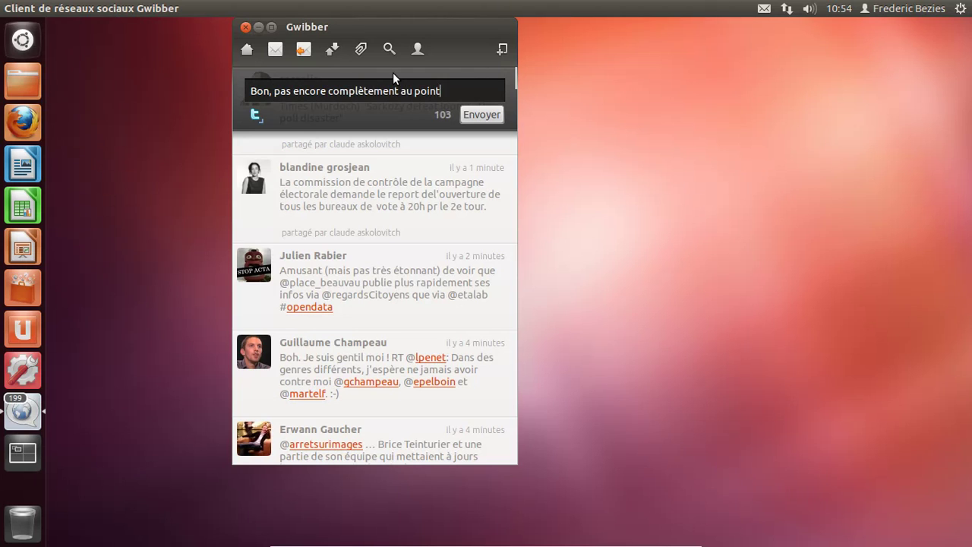
text(, la Ubuntu 12.04. )
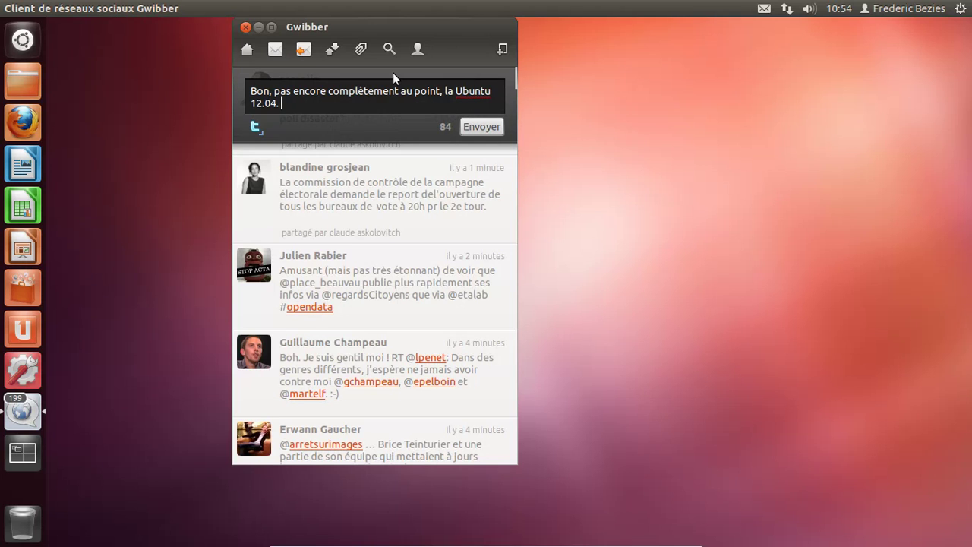
text(Ai fait planter l'aj)
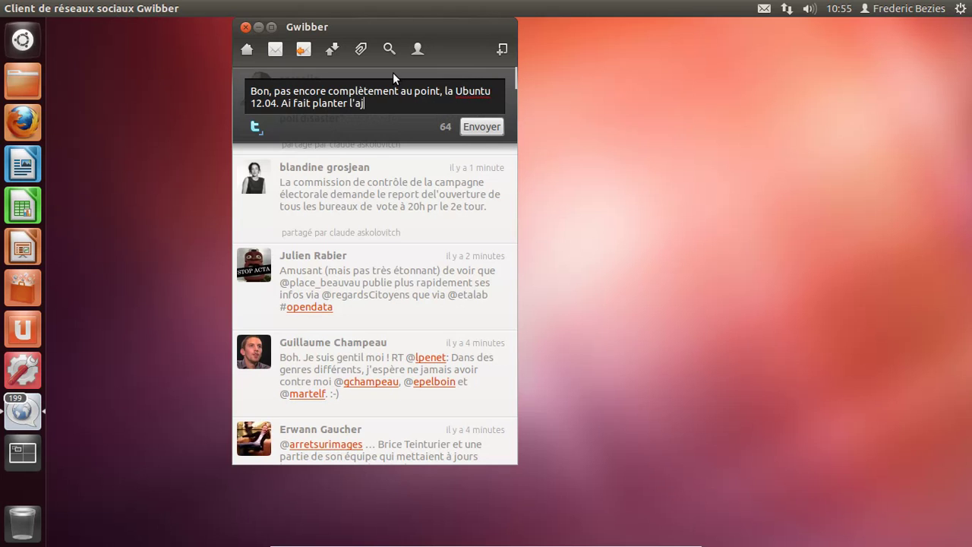
text(out)
- Finish the tweet with 'Ai fait planter le gestionnaire "Ubuntu Store" après avoir installé un logiciel...'
key(BackSpace)
key(BackSpace)
key(BackSpace)
key(BackSpace)
key(BackSpace)
key(BackSpace)
text(e gestionnaire)
key(BackSpace)
key(BackSpace)
key(BackSpace)
key(BackSpace)
key(BackSpace)
key(BackSpace)
key(BackSpace)
key(BackSpace)
key(BackSpace)
key(BackSpace)
key(BackSpace)
key(BackSpace)
text("Ubuntu Store" e)
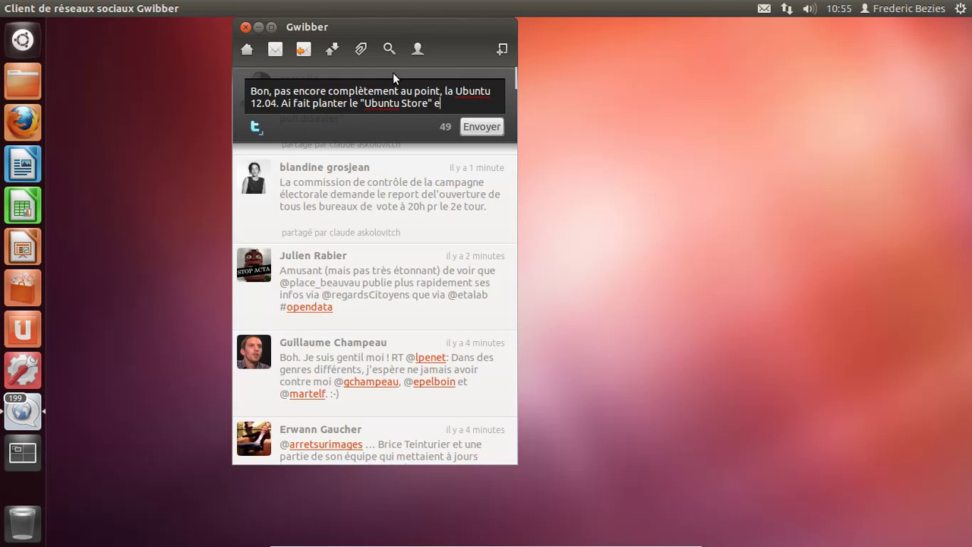
key(BackSpace)
text(après avoir installé un logii)
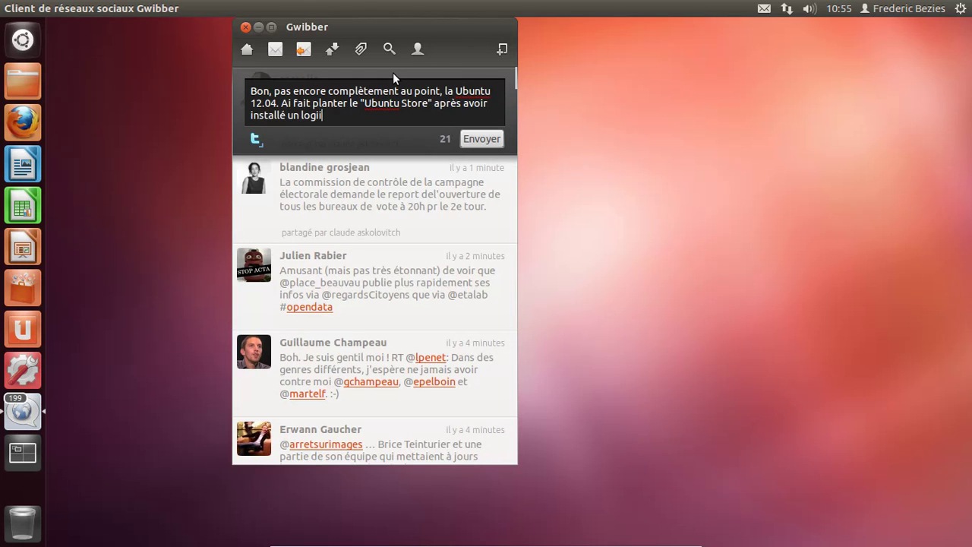
key(BackSpace)
text(ciel...)
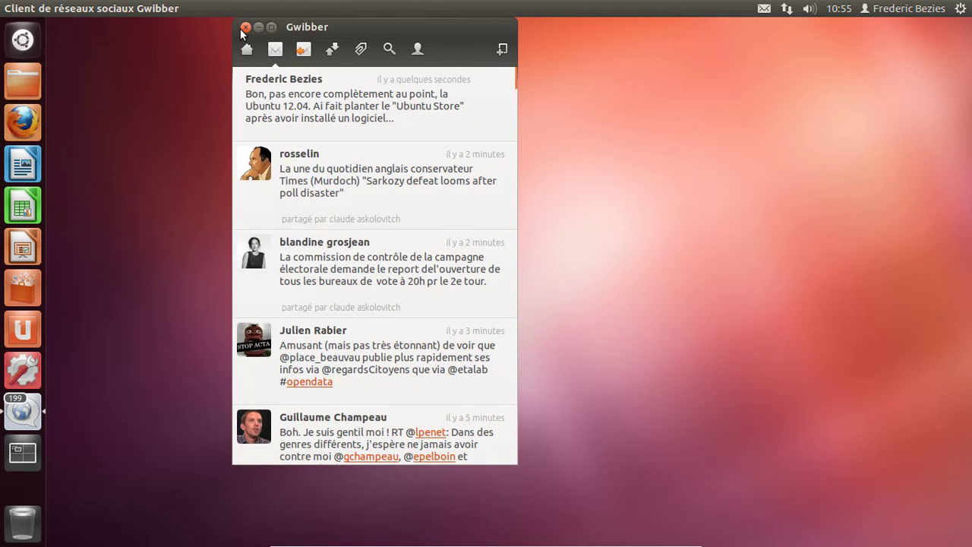
click(786, 10)
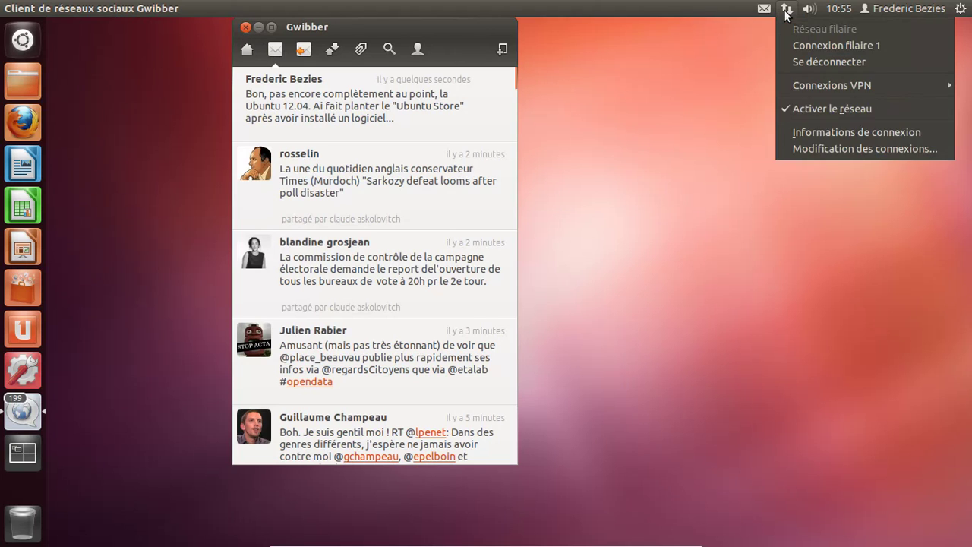
mouse_move(765, 10)
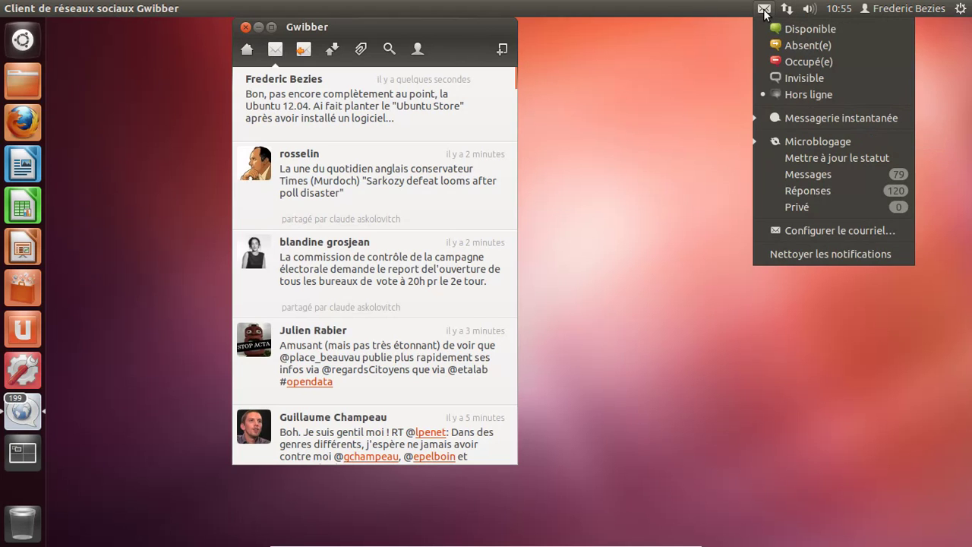
- Cancel the Thunderbird mail account setup, then close Thunderbird and the Gwibber window
click(832, 223)
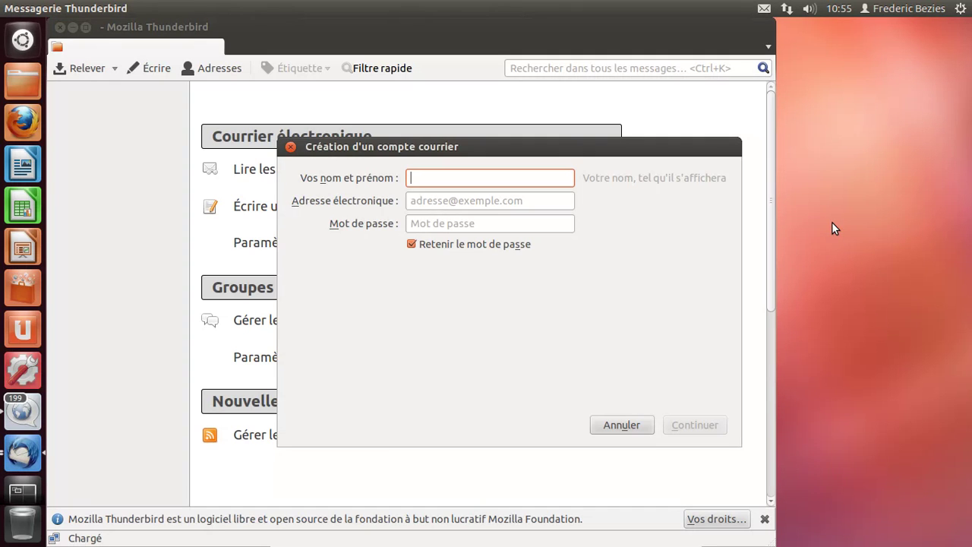
click(621, 425)
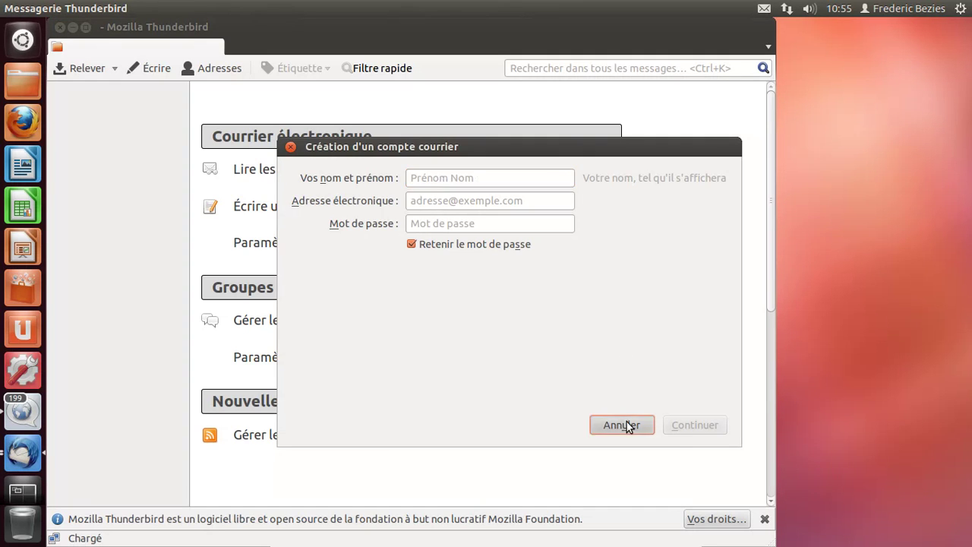
click(60, 27)
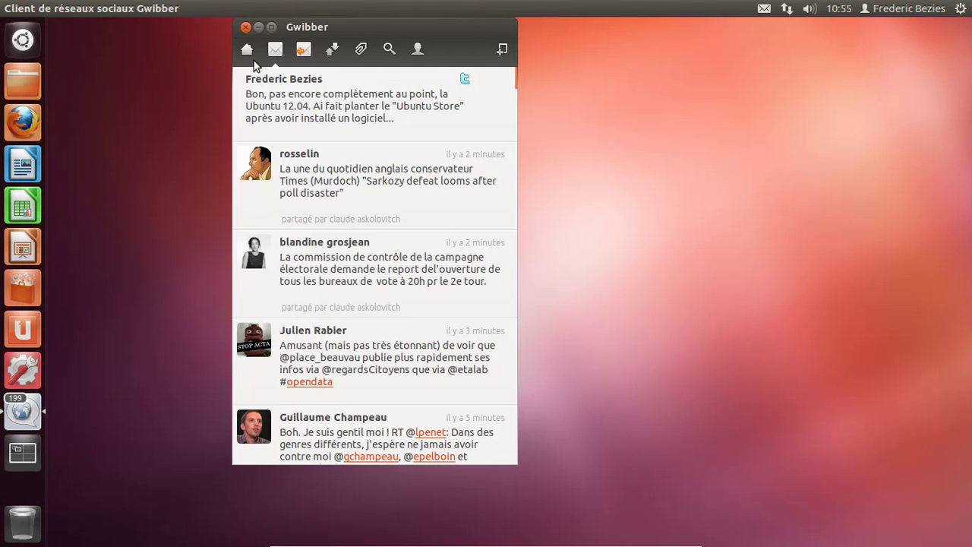
click(245, 26)
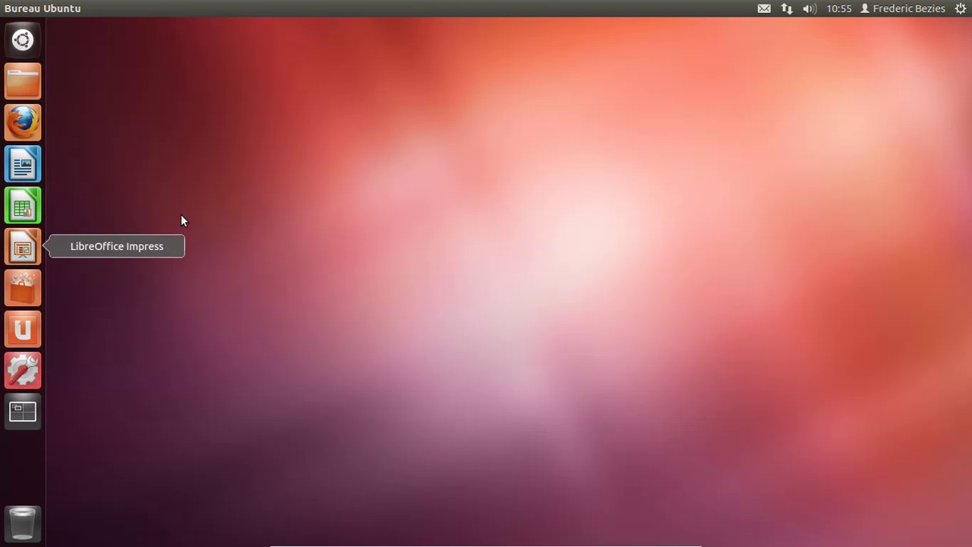
- Remove LibreOffice Impress from the launcher and pin the Gwibber social client in its place
right_click(23, 247)
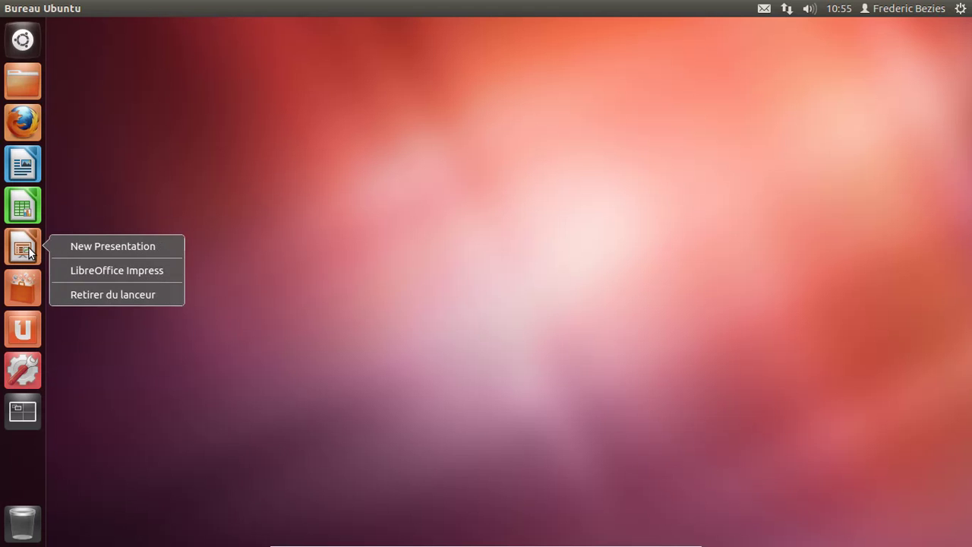
click(97, 294)
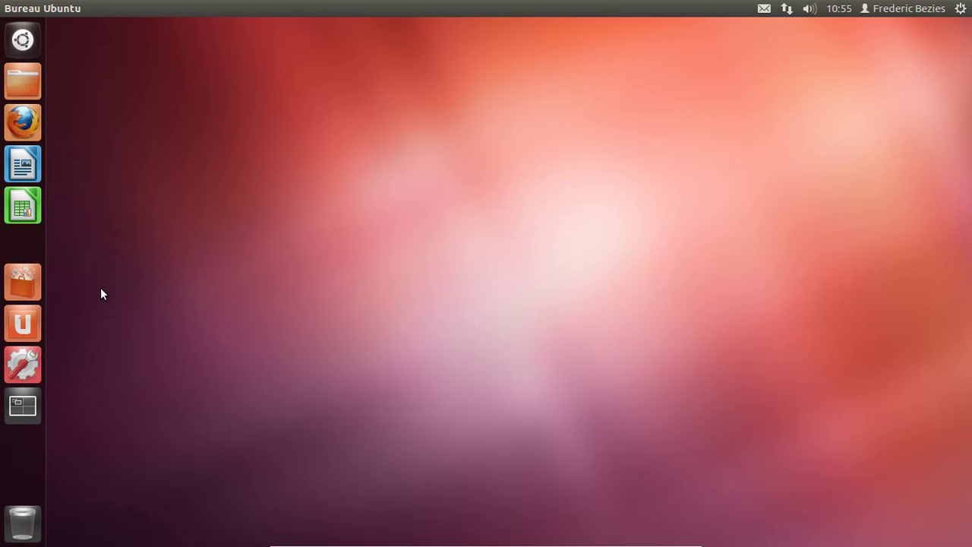
click(32, 47)
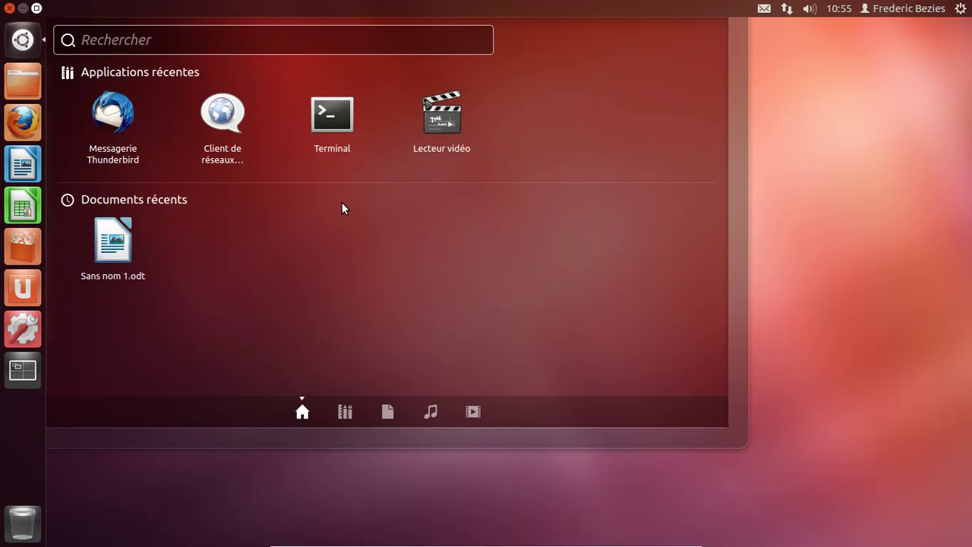
drag(222, 113, 22, 412)
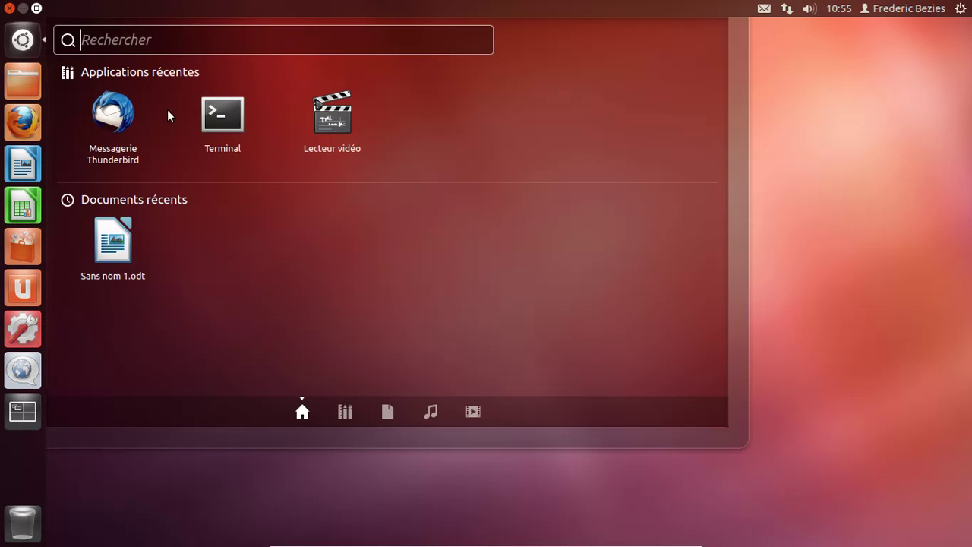
- Filter the Dash applications to Graphismes and Multimédia, then launch Gravure de disque Brasero
click(344, 411)
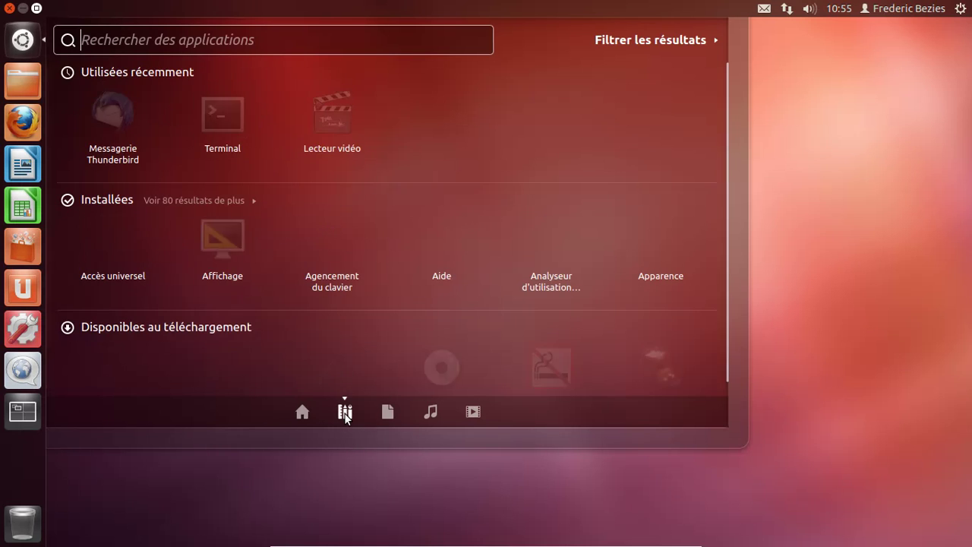
scroll(325, 267, down, 1)
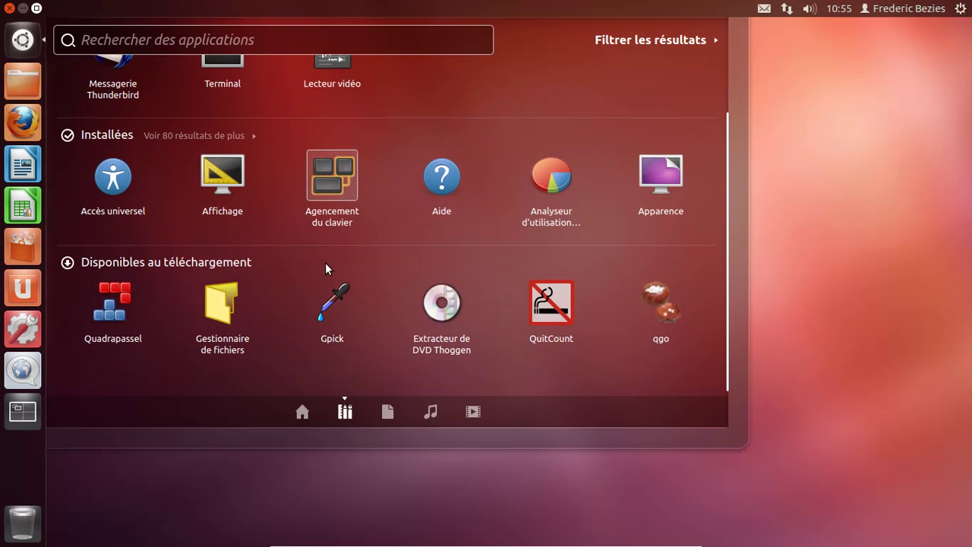
click(181, 138)
scroll(521, 186, up, 1)
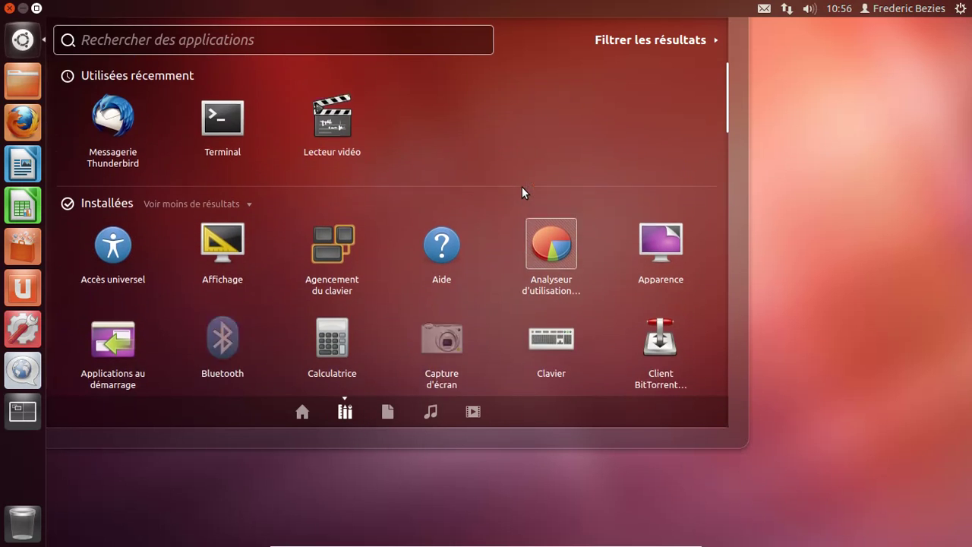
click(661, 44)
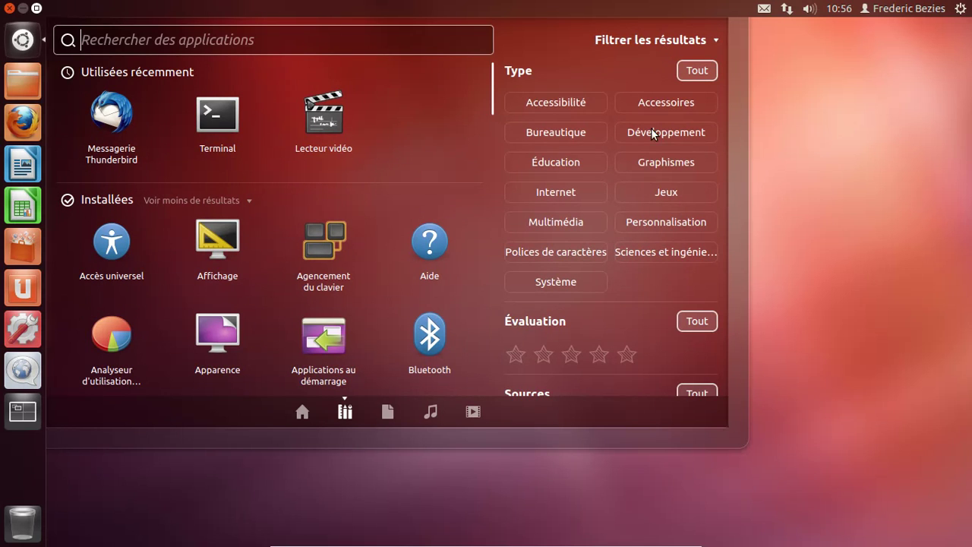
click(657, 166)
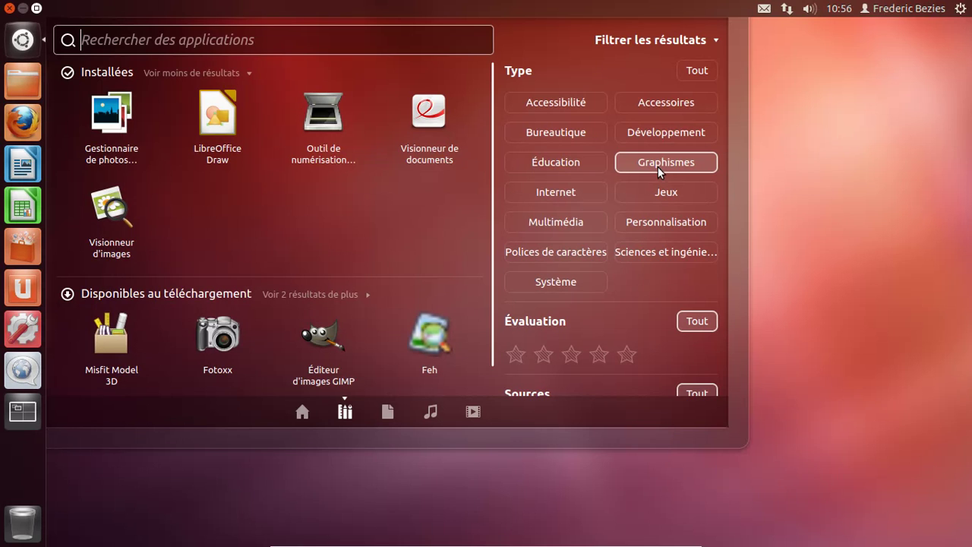
click(562, 220)
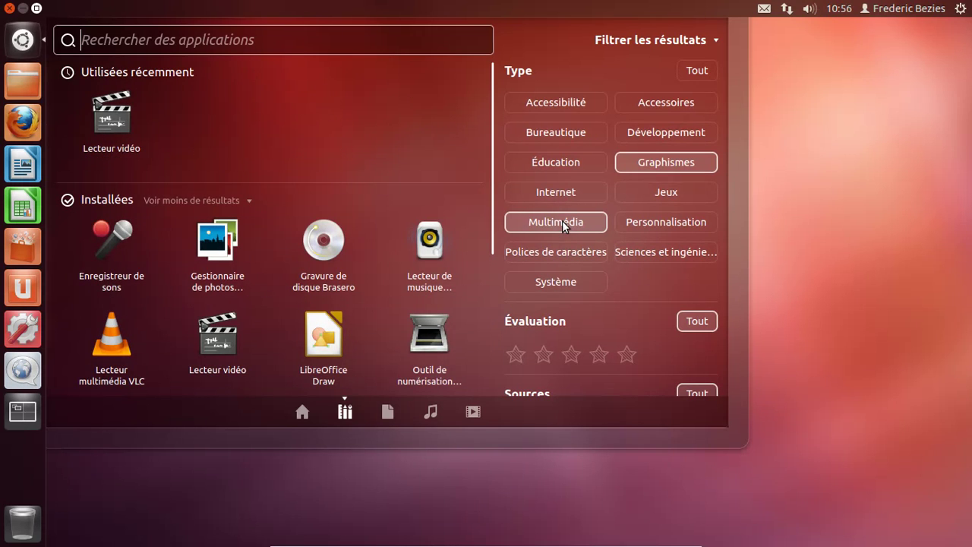
click(328, 269)
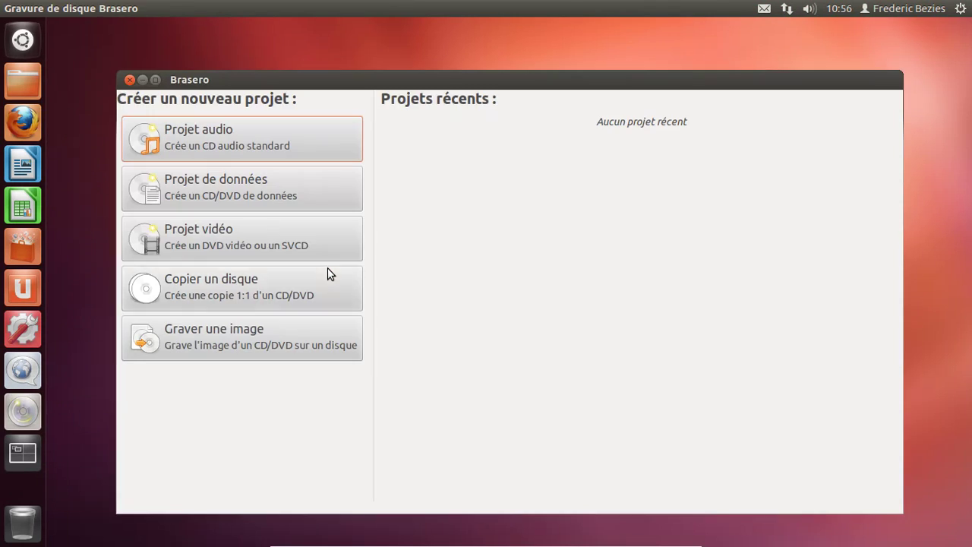
- Check Brasero's About box showing version 3.4.1, then close Brasero
click(181, 9)
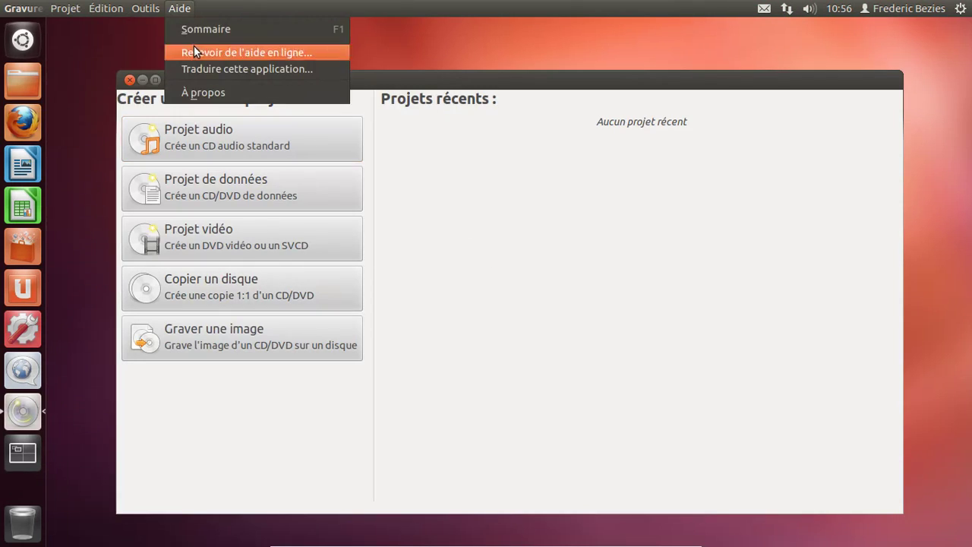
click(208, 92)
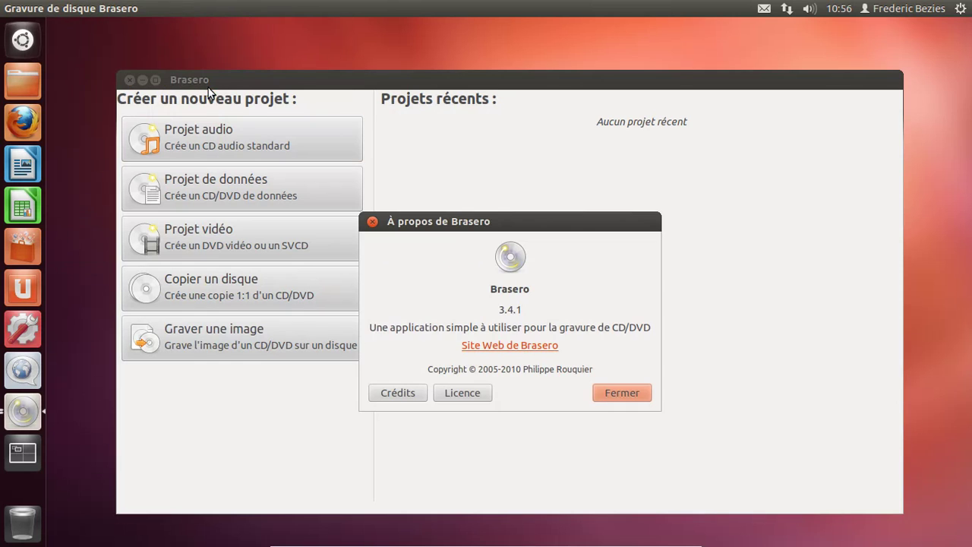
click(599, 393)
click(129, 79)
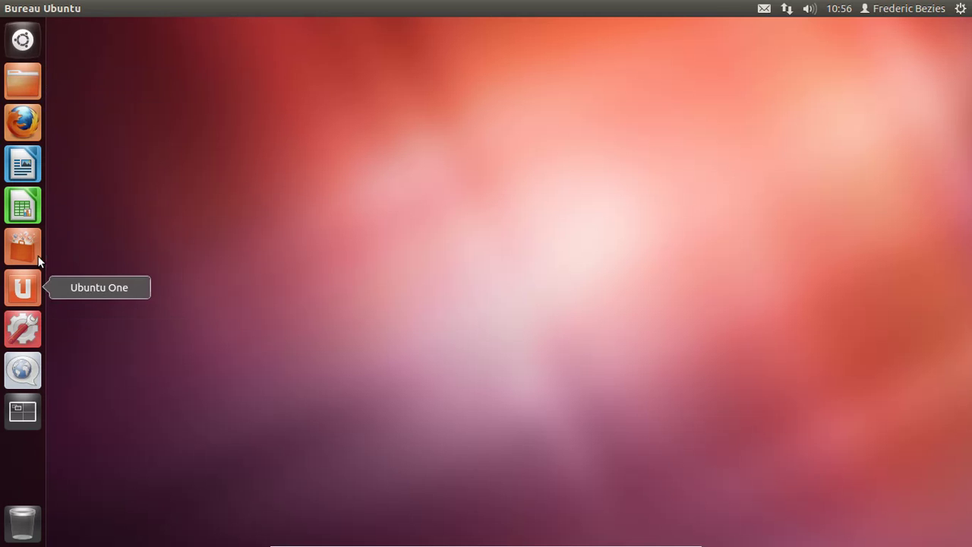
click(23, 40)
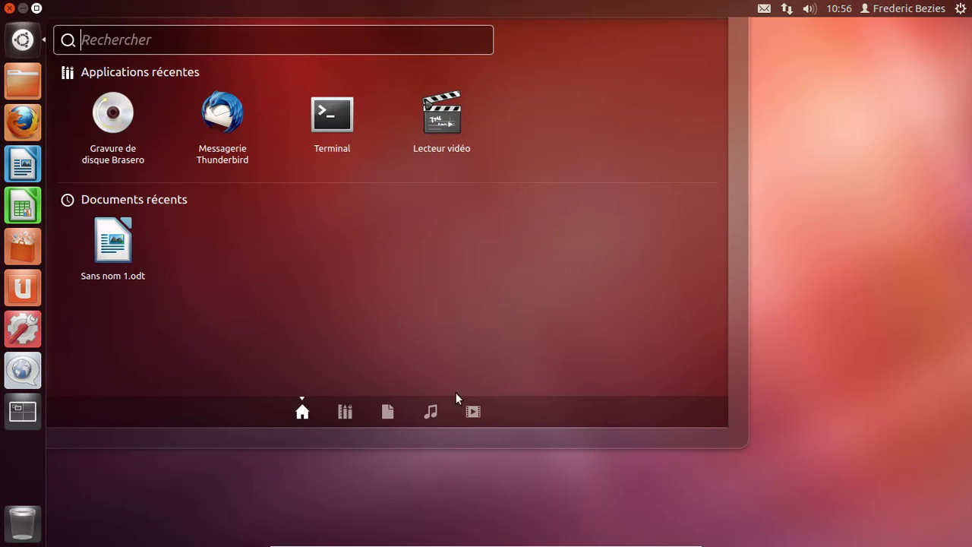
click(430, 414)
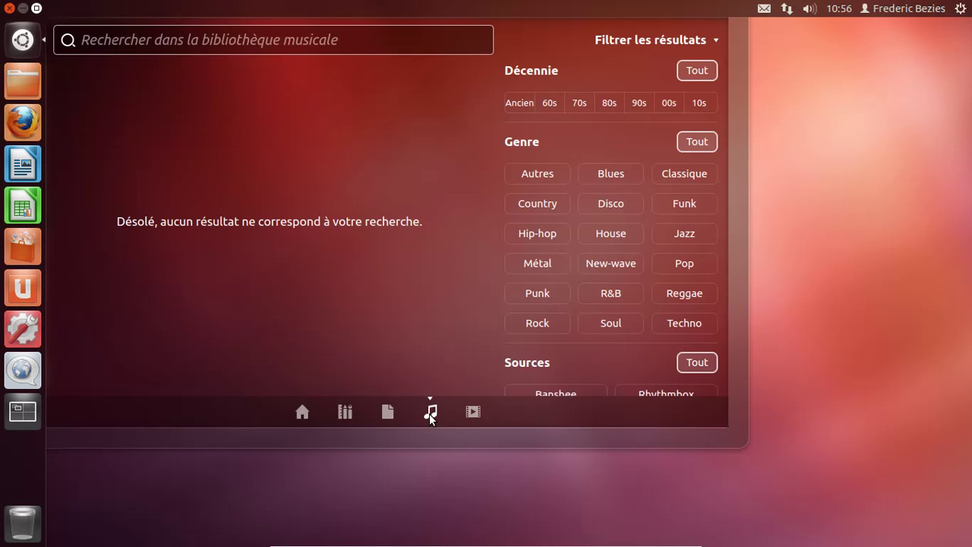
click(469, 414)
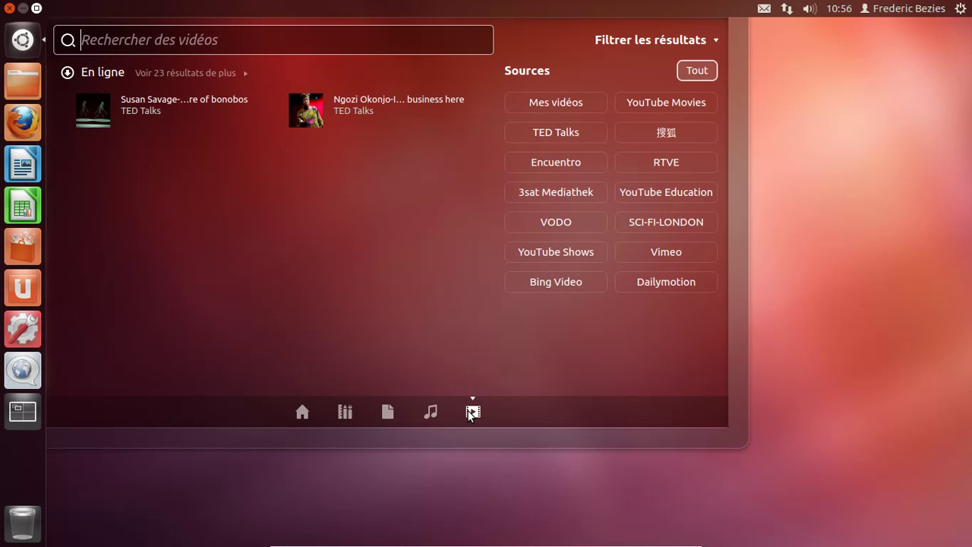
click(437, 412)
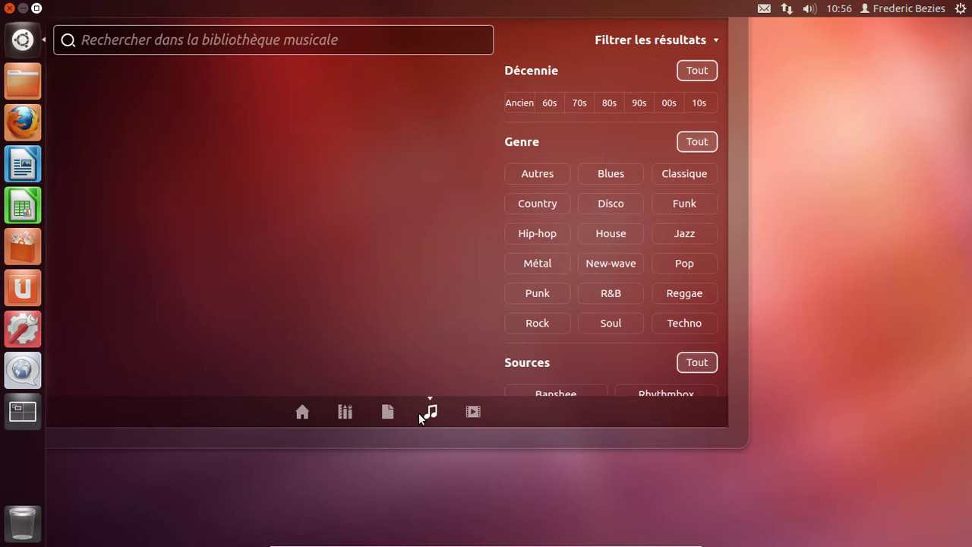
click(386, 413)
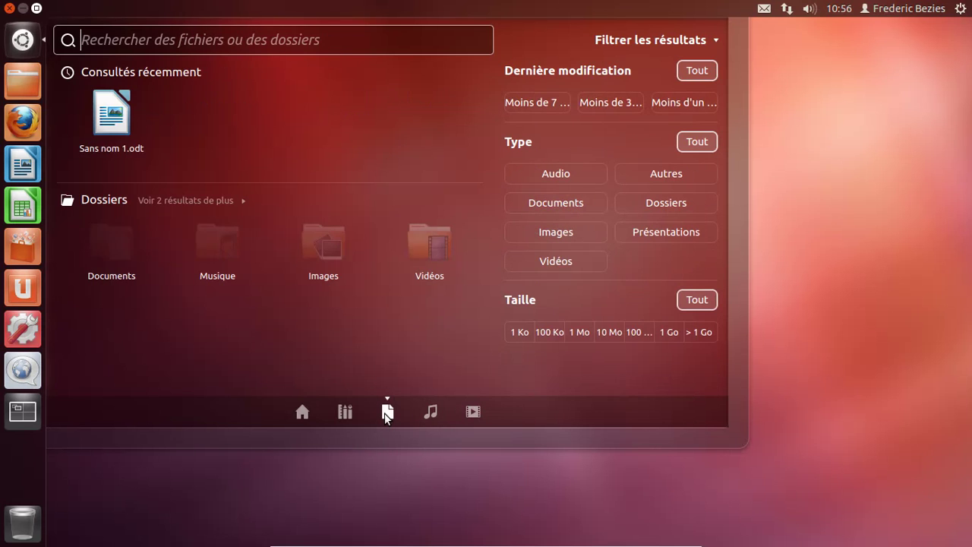
click(345, 414)
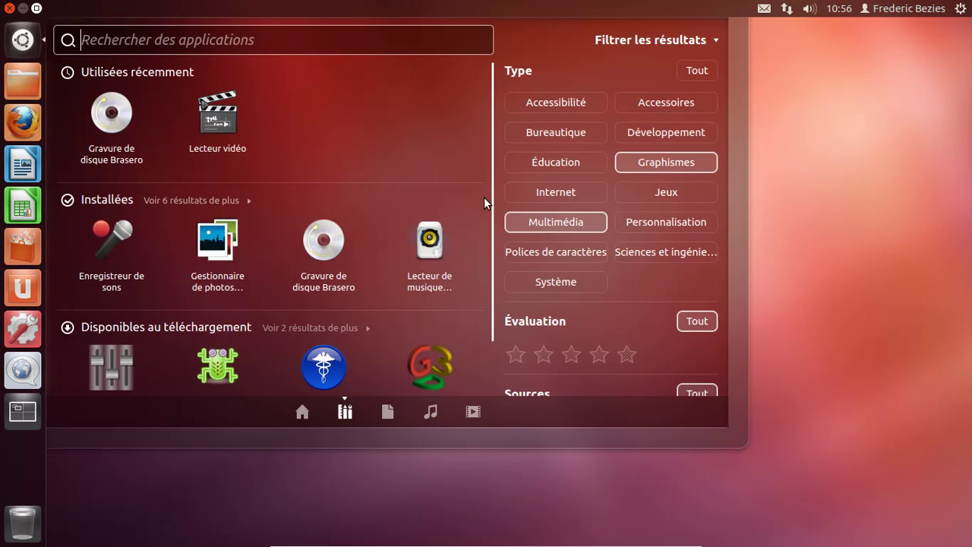
drag(492, 185, 490, 87)
click(571, 133)
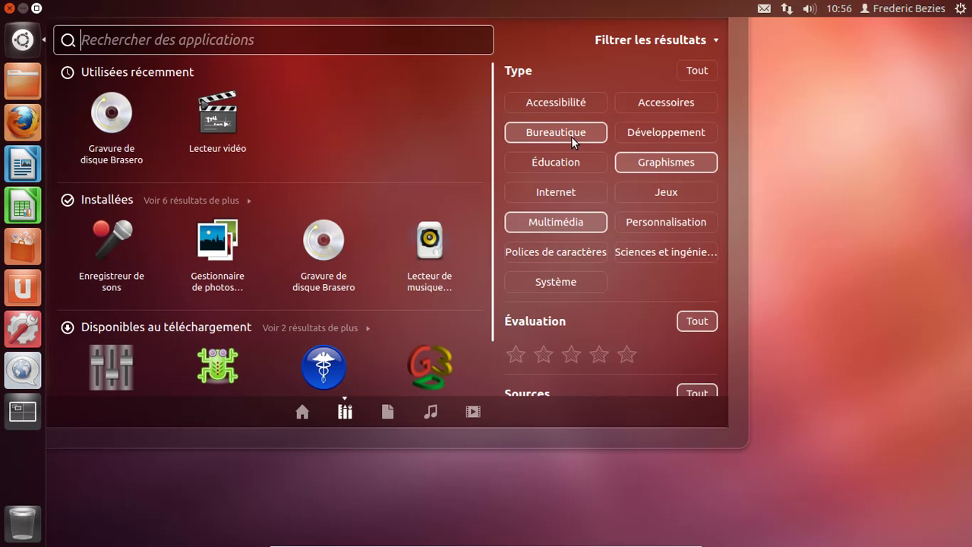
click(666, 129)
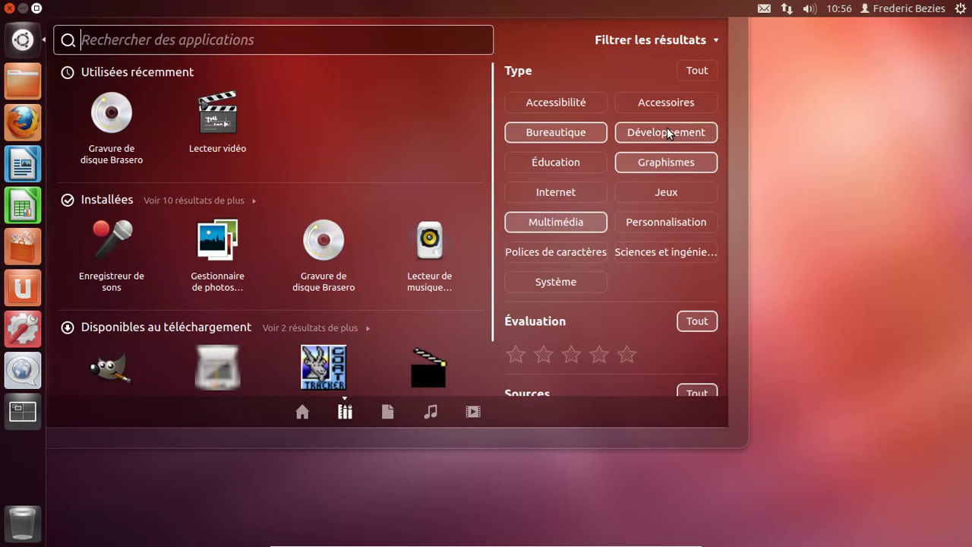
click(649, 103)
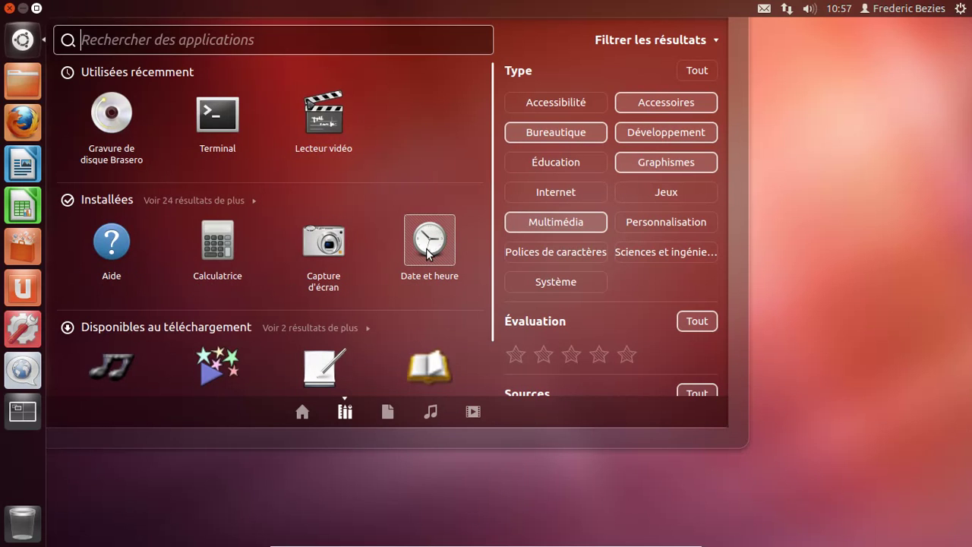
click(222, 201)
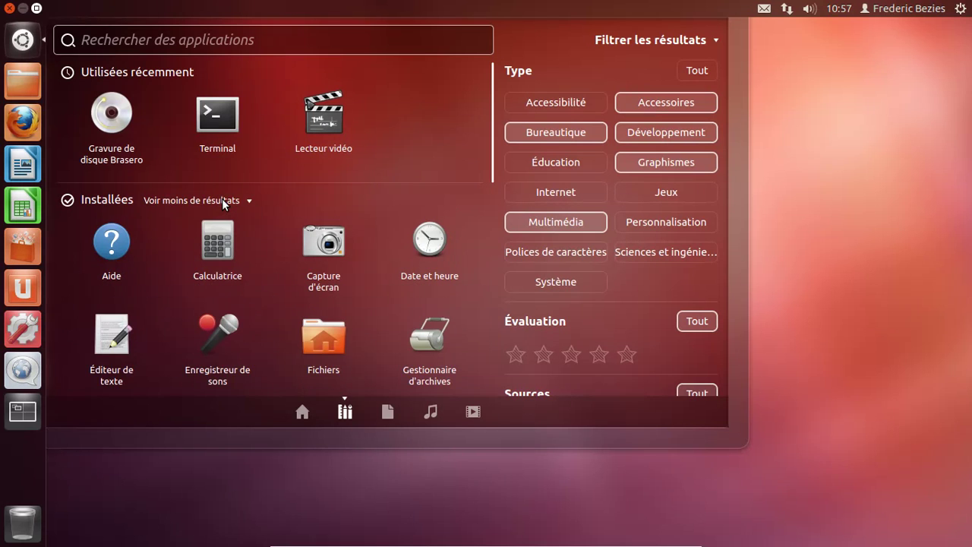
scroll(469, 256, down, 3)
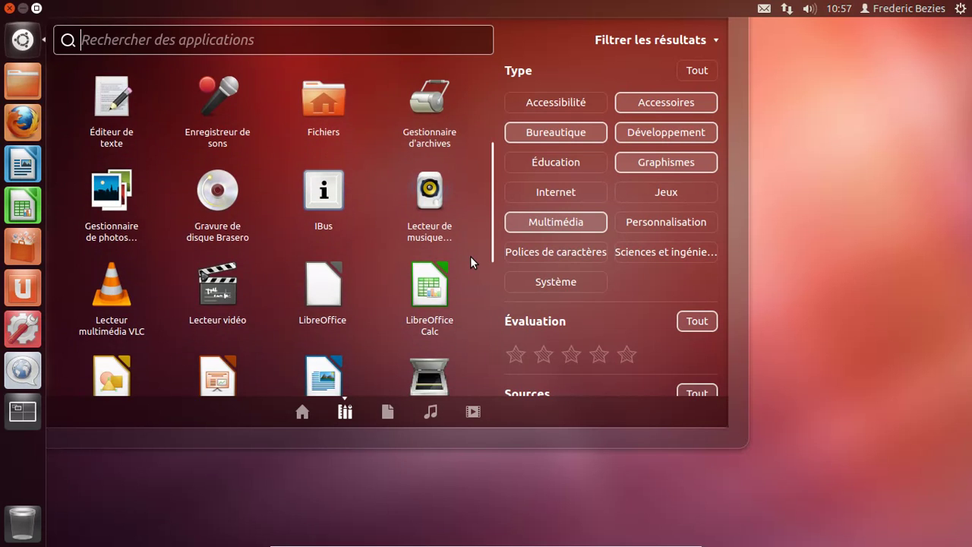
scroll(470, 262, down, 1)
scroll(470, 261, down, 3)
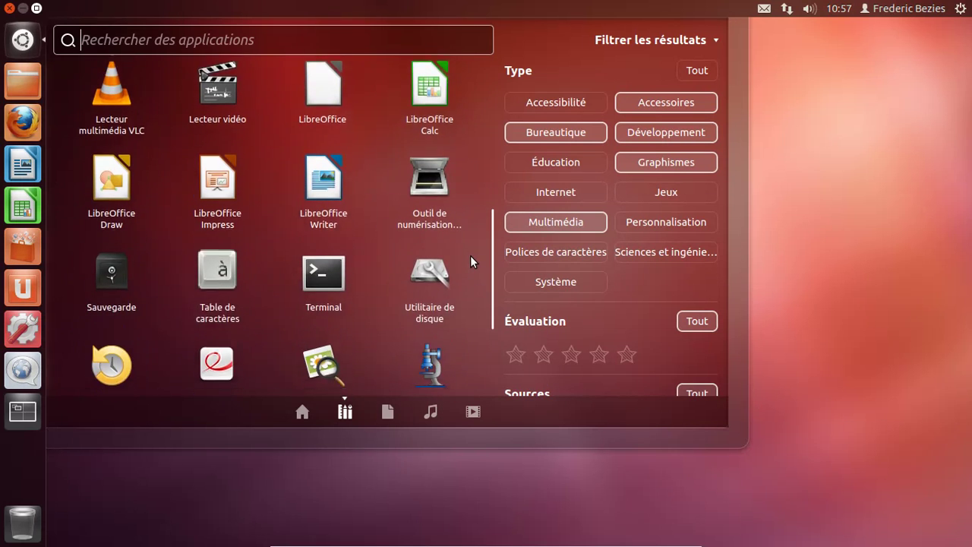
scroll(470, 255, down, 1)
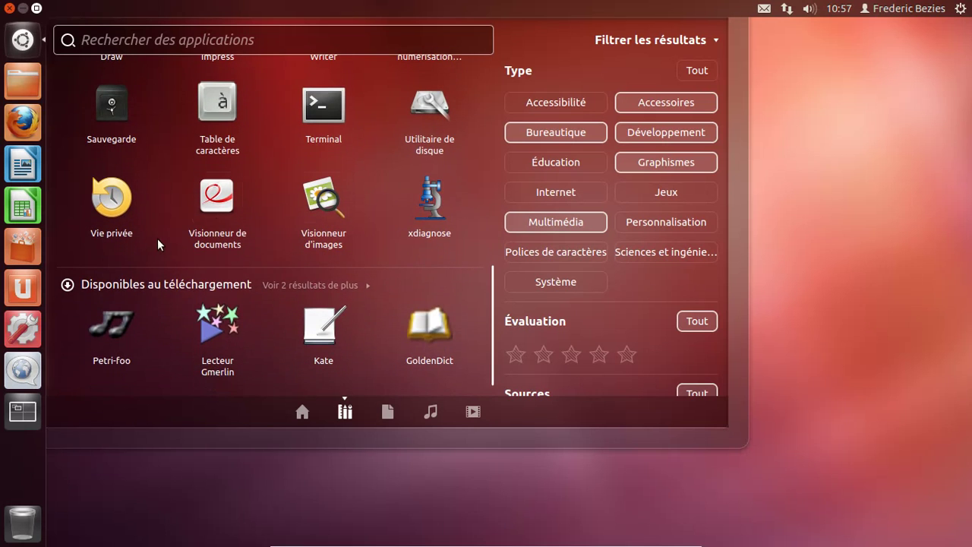
scroll(368, 217, up, 2)
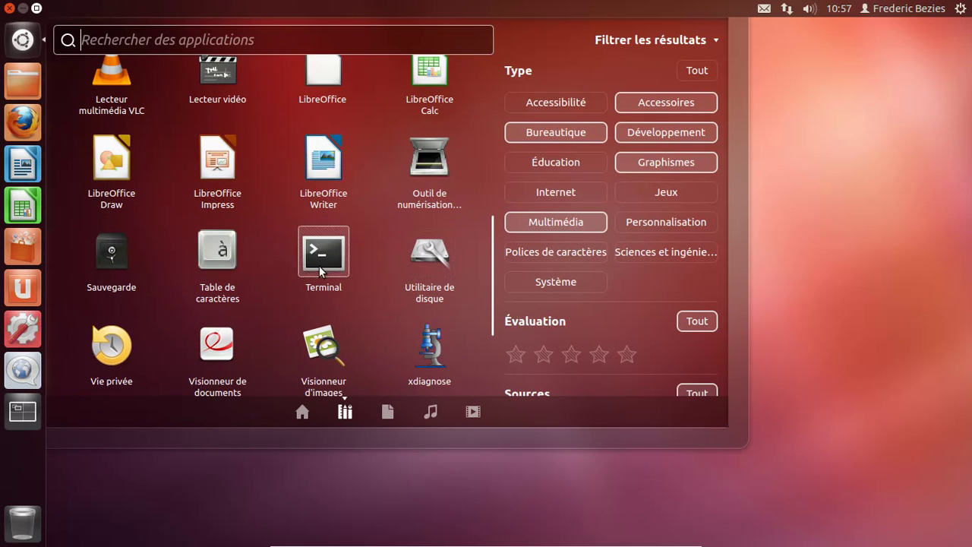
scroll(206, 255, up, 3)
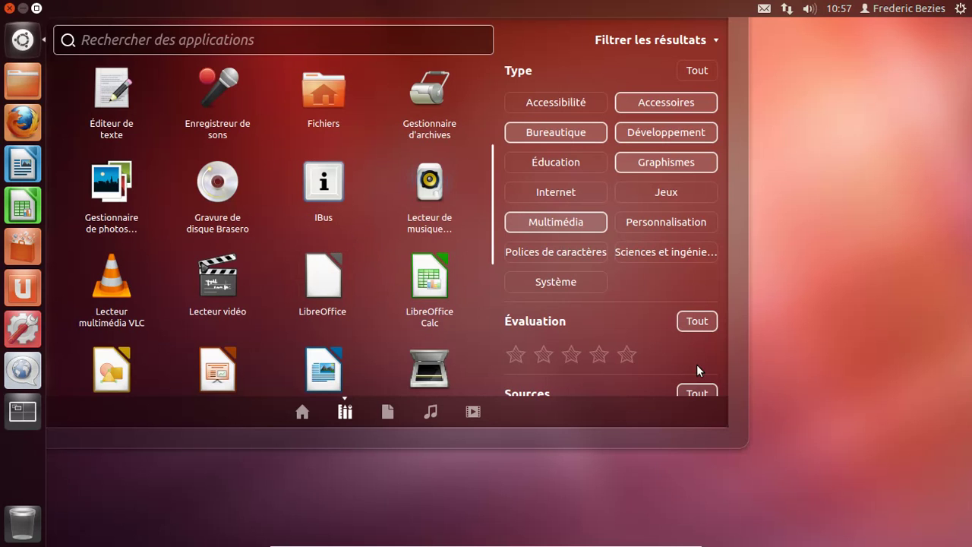
click(10, 9)
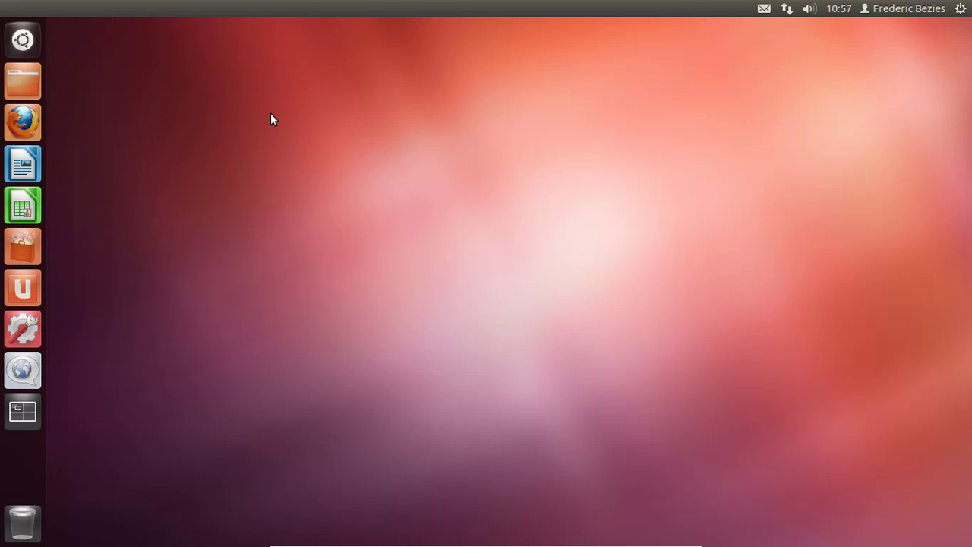
- Glance at the session menu and view the four-workspace overview, then return to the first workspace
click(960, 9)
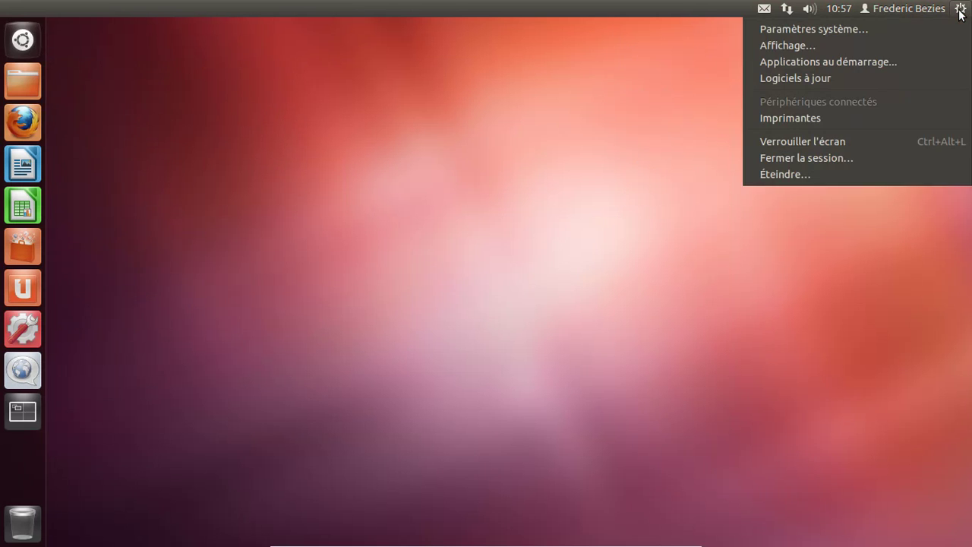
click(960, 9)
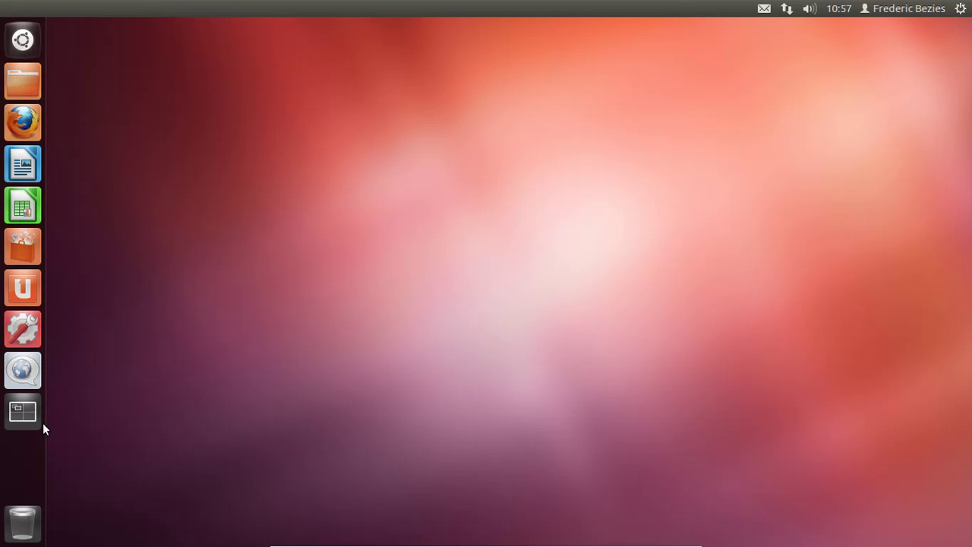
click(17, 416)
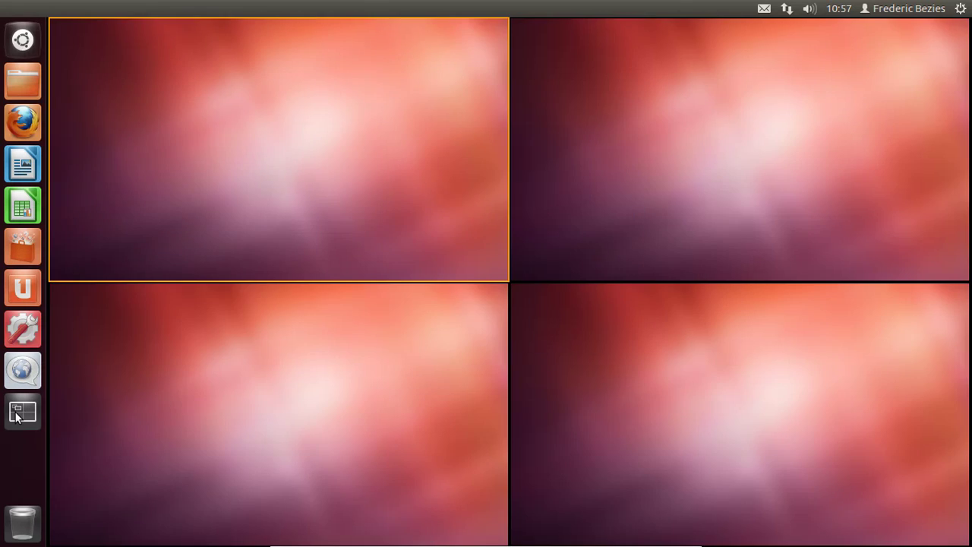
click(17, 416)
- Shut down the computer with Éteindre… from the gear menu and confirm
click(961, 9)
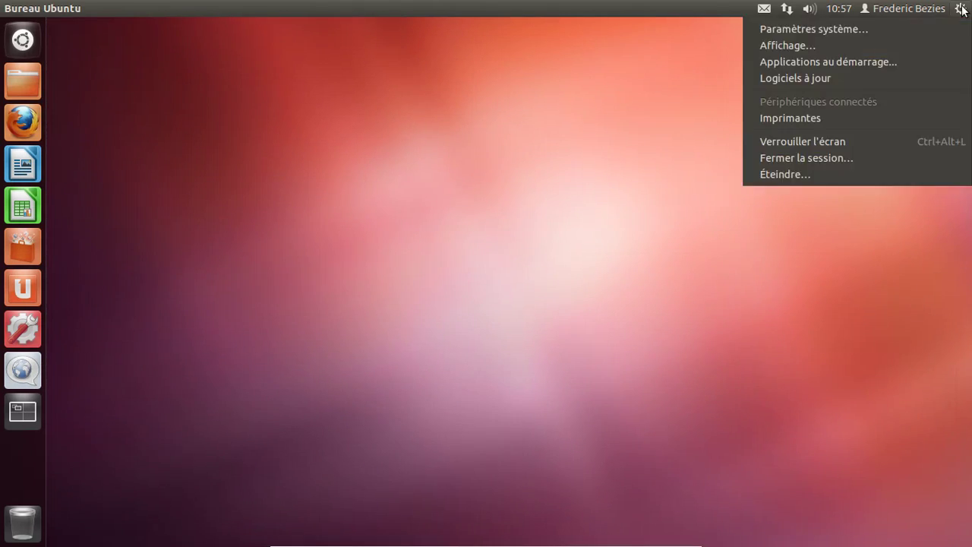
click(829, 177)
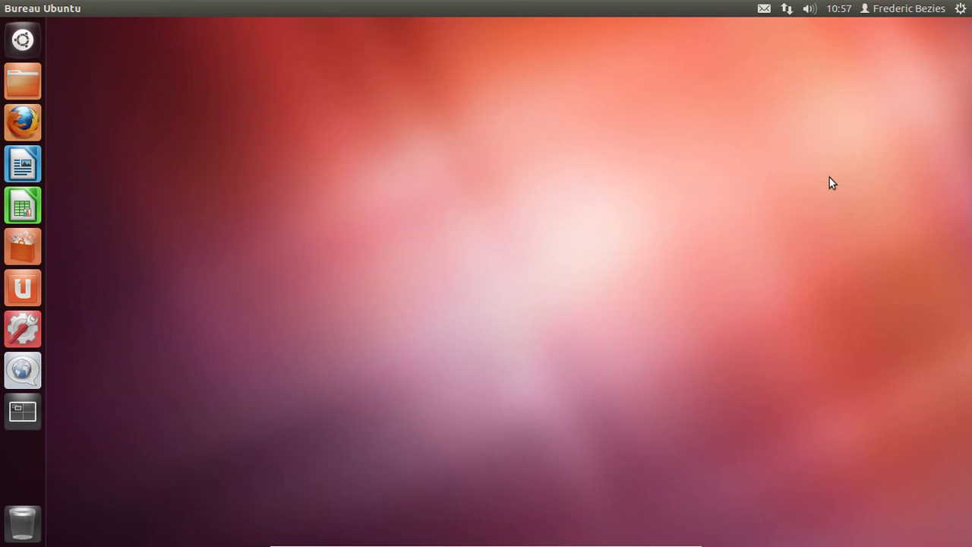
click(668, 325)
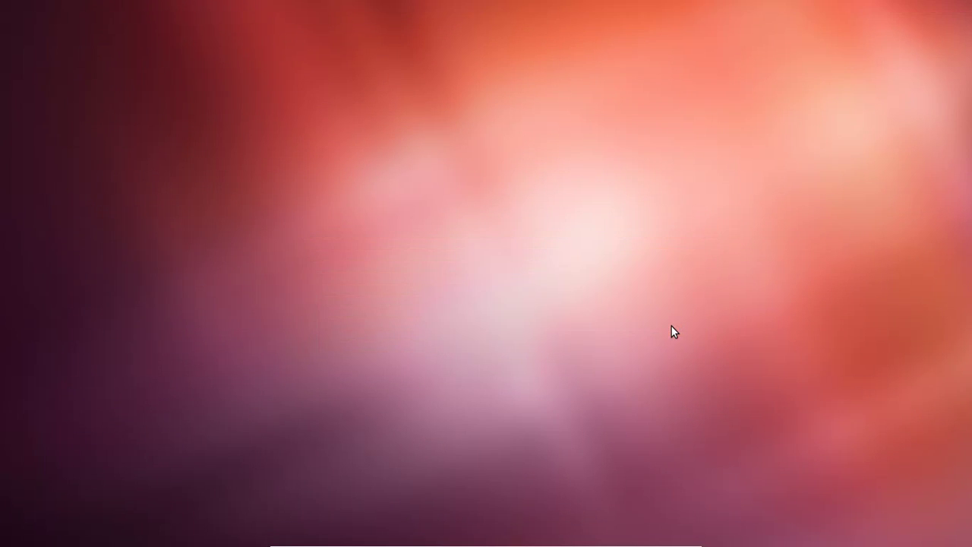